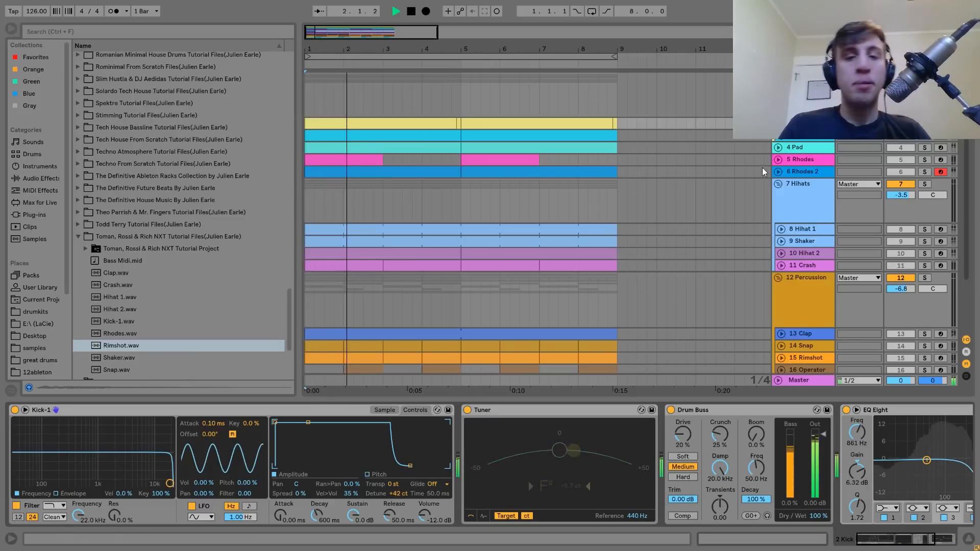
- Audition the kick on its own from the start of the loop
key("space")
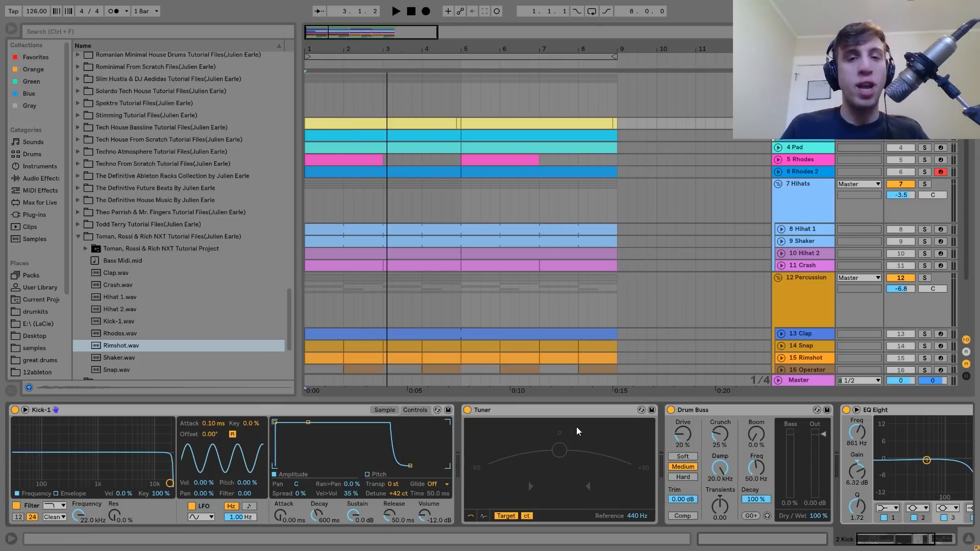
key("space")
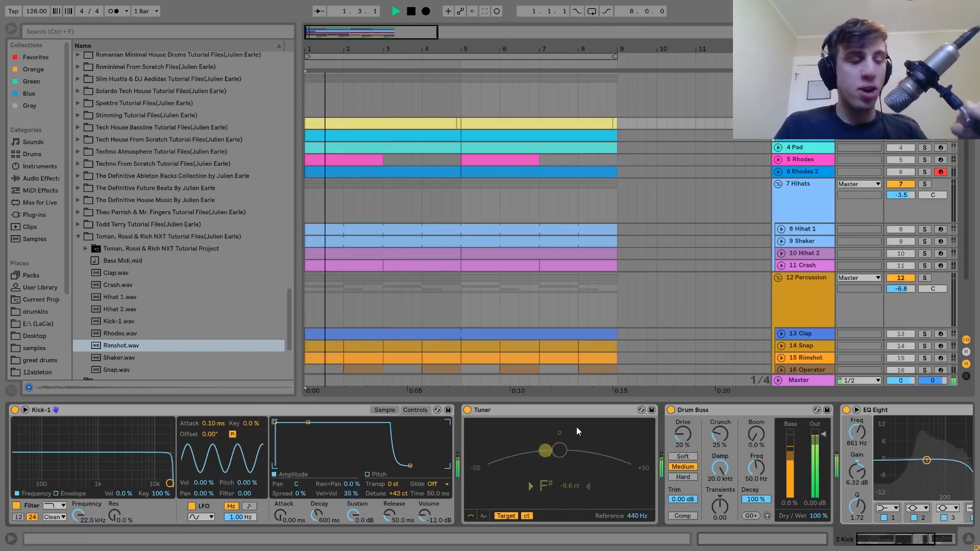
key("space")
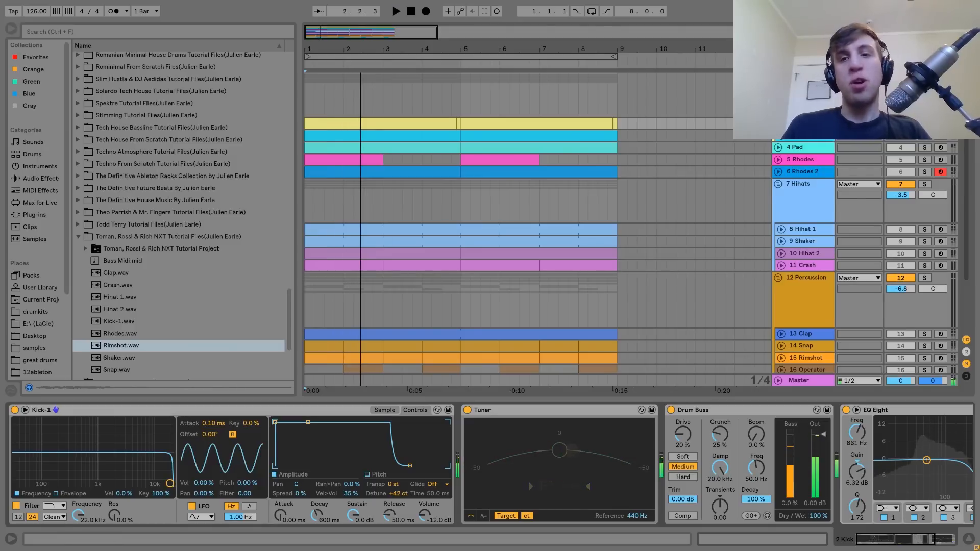
- Unfold the Kick track and play from 4.3.1, comparing the kick alone and together with the other tracks
key("u")
left_click(441, 160)
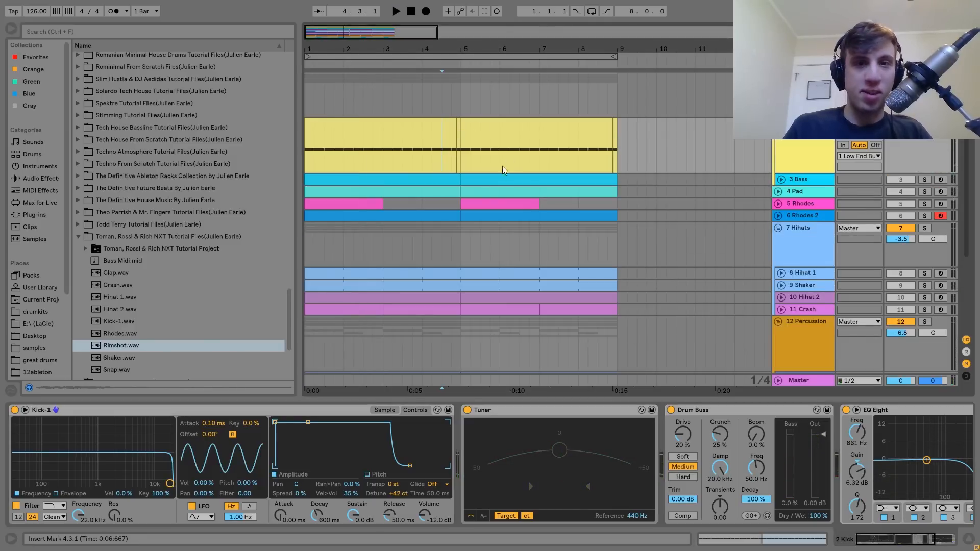
key("space")
key("space")
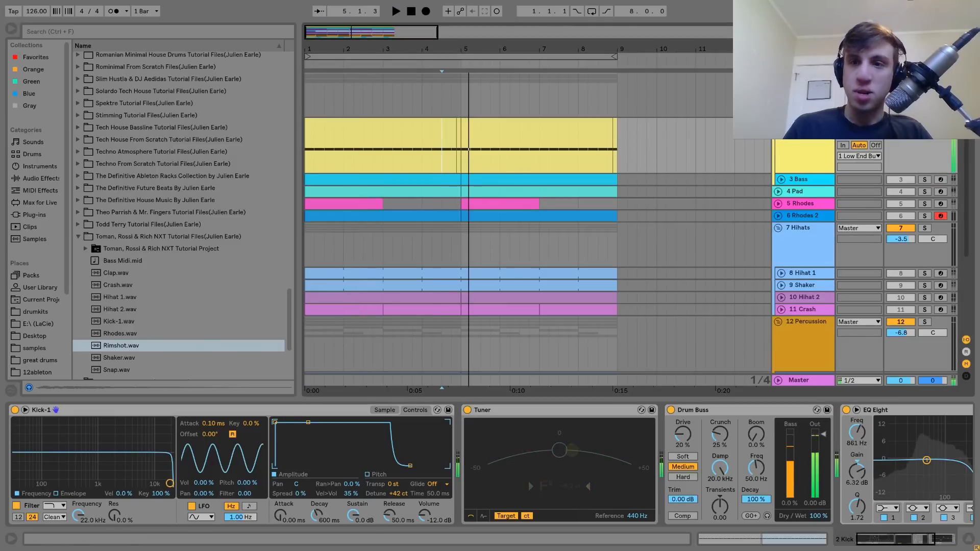
key("space")
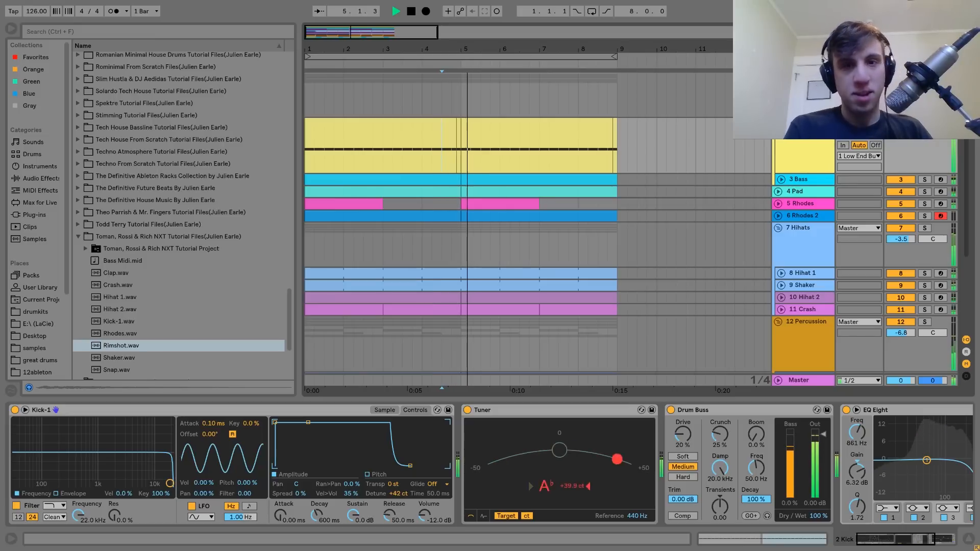
key("space")
- Select the first kick clip, reset the Kick-1 sampler's Detune to 0 ct and play it to check its pitch in the Tuner
left_click(368, 132)
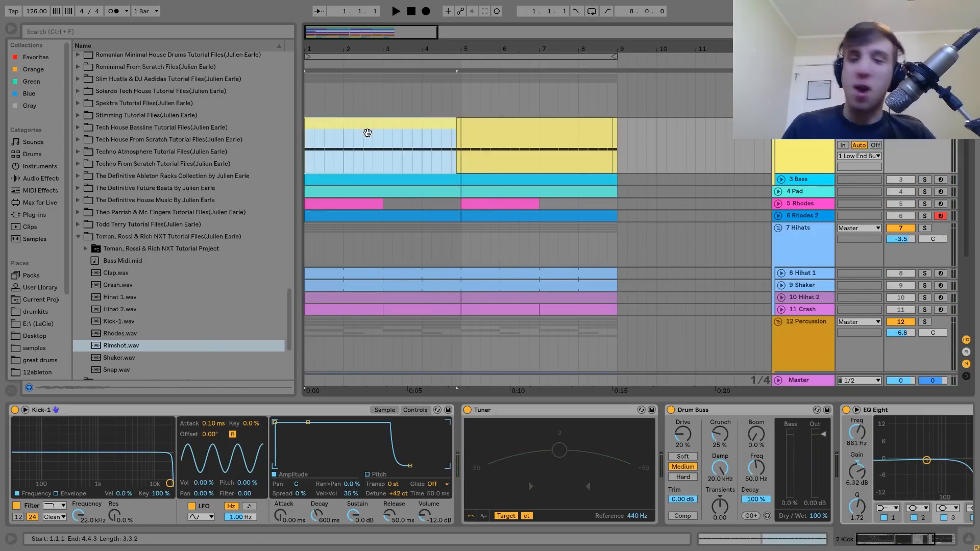
left_click(382, 488)
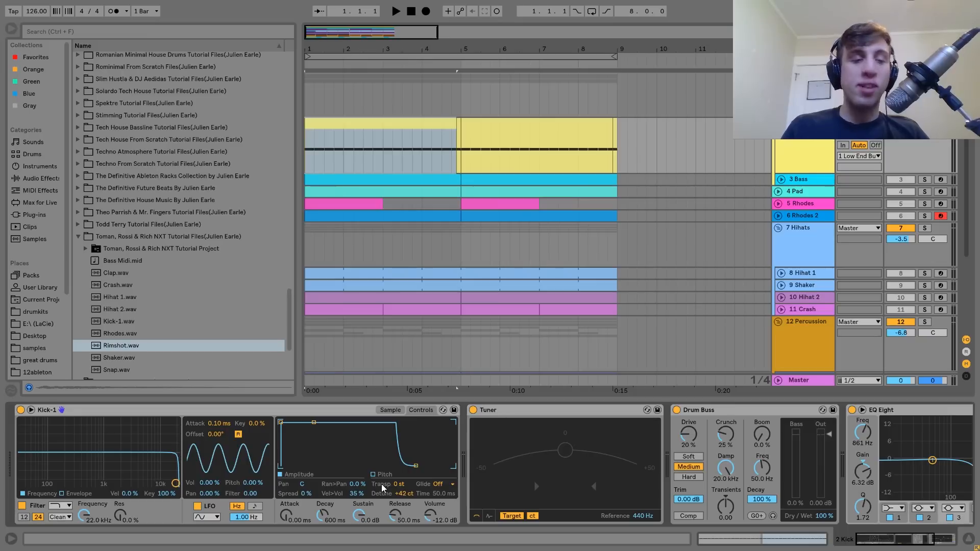
scroll(383, 488, "down", 3)
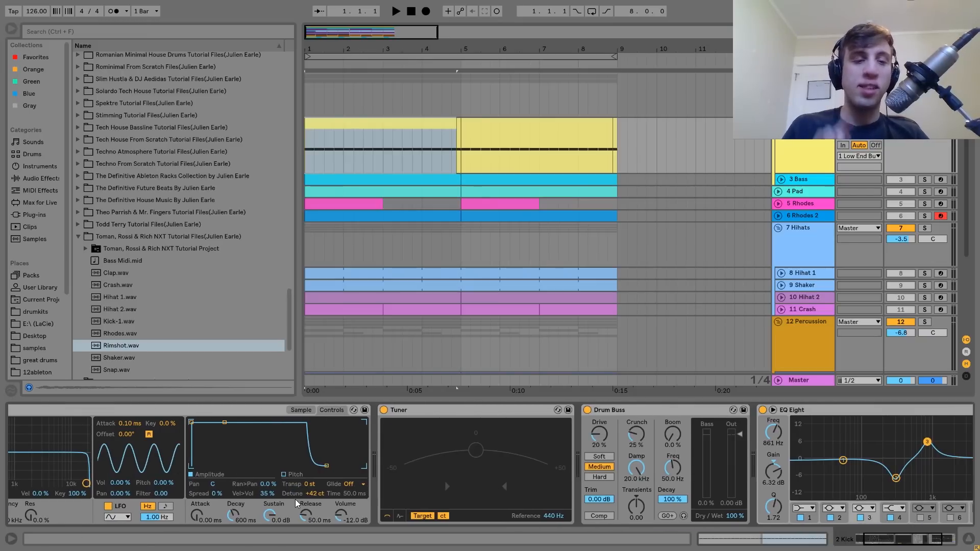
scroll(297, 503, "up", 3)
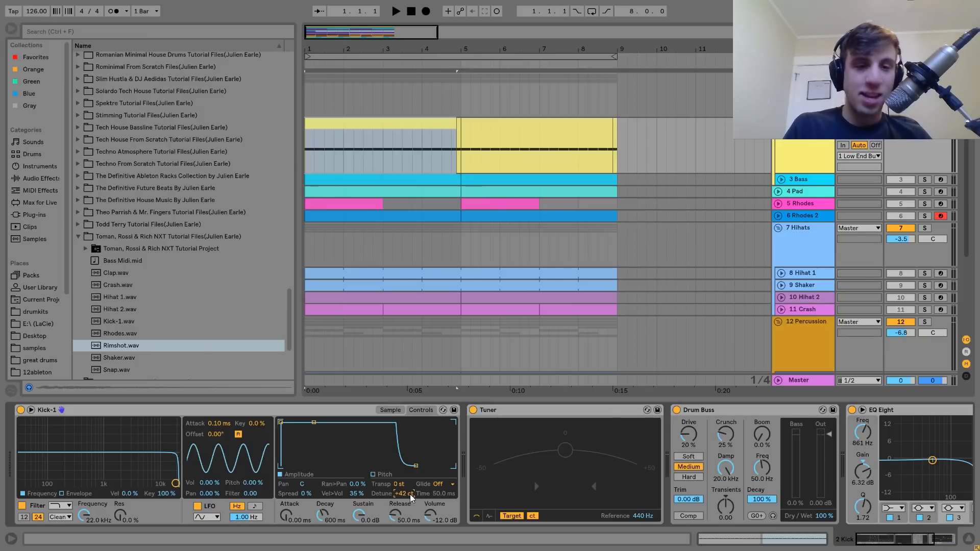
key("space")
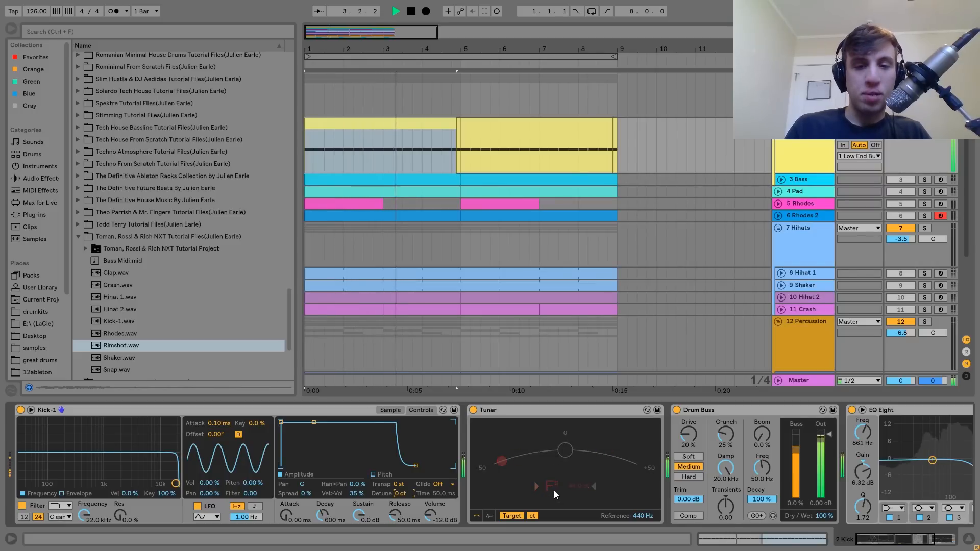
key("space")
key("space")
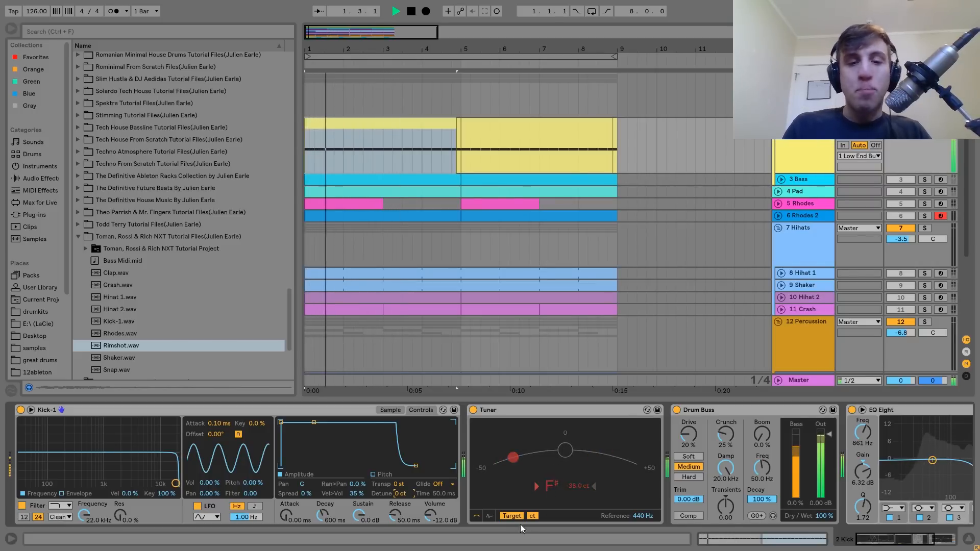
- Play the kick with Detune at +42 ct and 0 ct to compare the Tuner readings, ending at +42 ct
key("space")
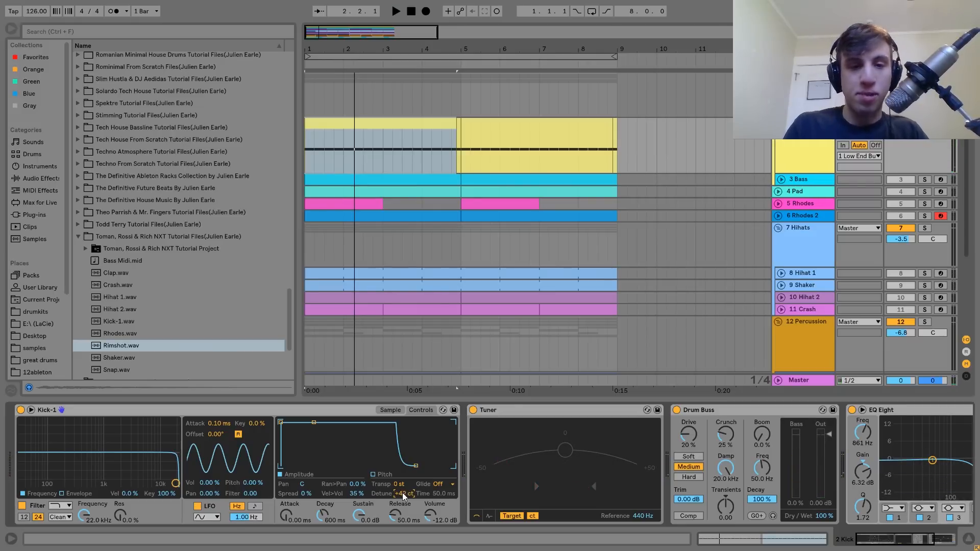
key("space")
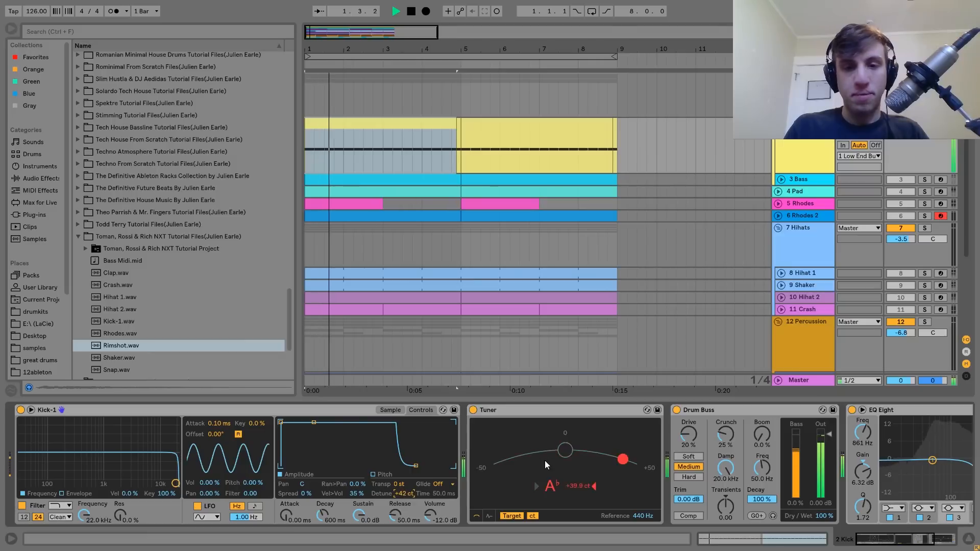
key("space")
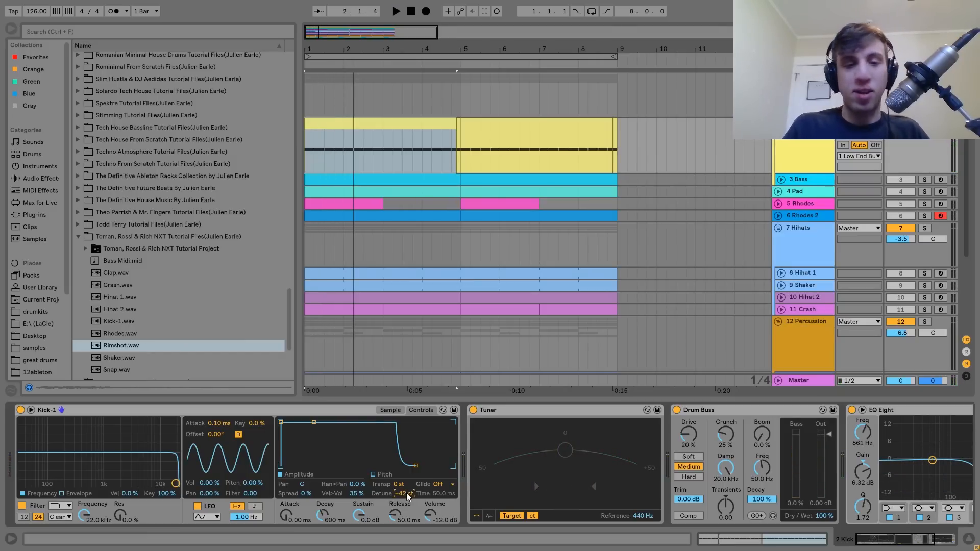
key("space")
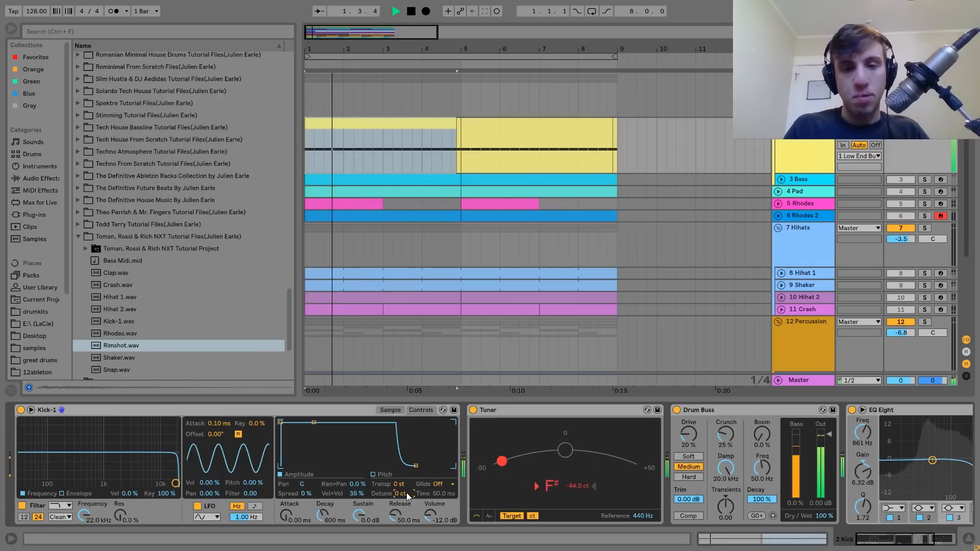
left_click_drag(407, 495, 407, 474)
key("space")
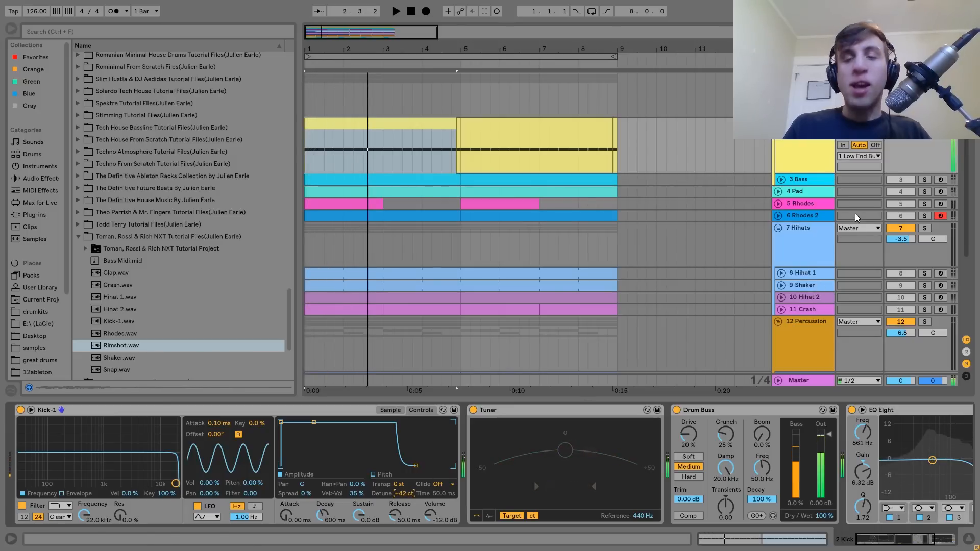
- Solo the Bass alongside the kick, compare the kick's Detune at 0 ct and +42 ct, then unsolo the Bass
left_click(925, 181)
key("space")
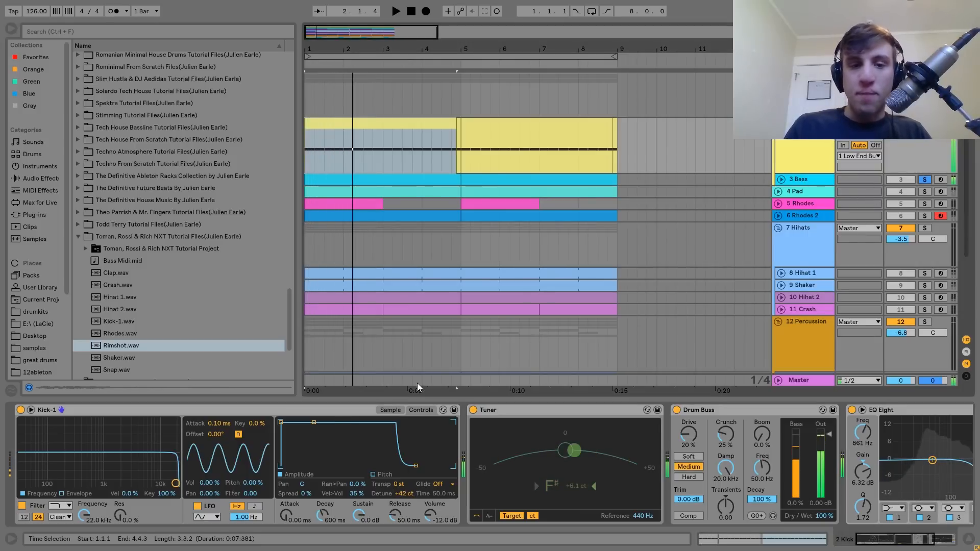
key("space")
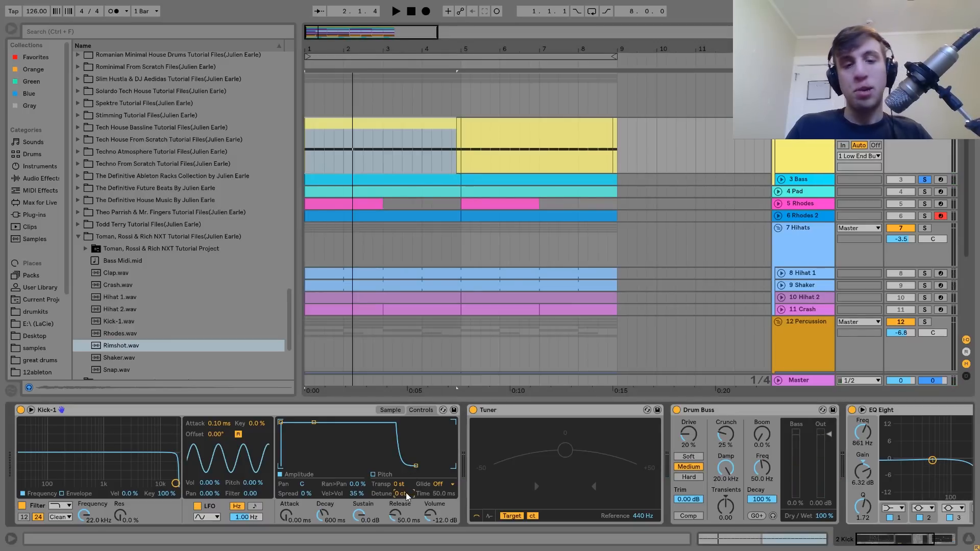
key("space")
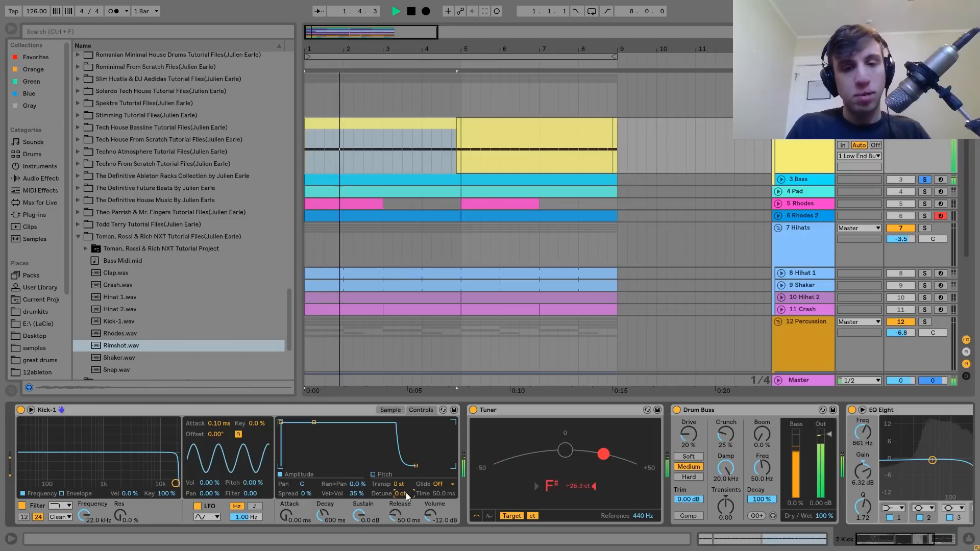
key("space")
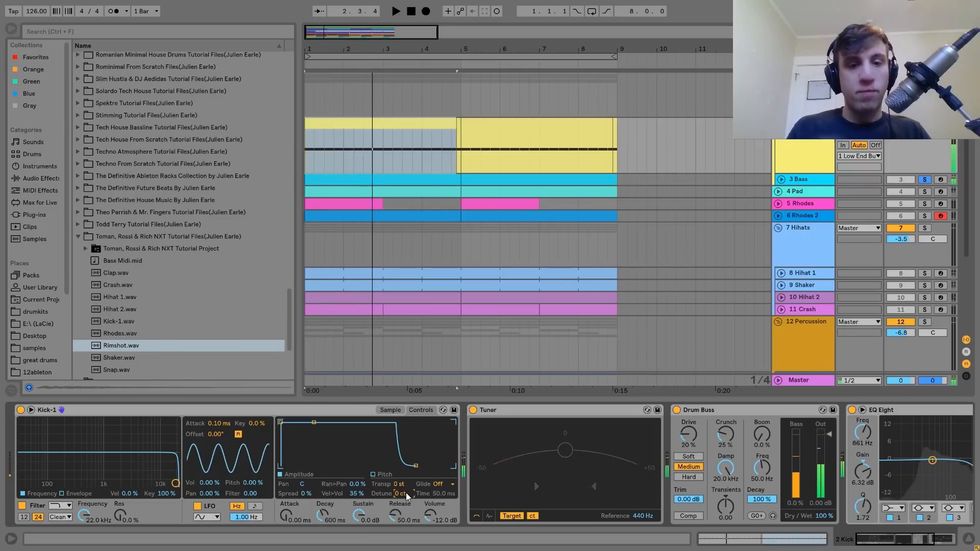
left_click_drag(407, 494, 407, 472)
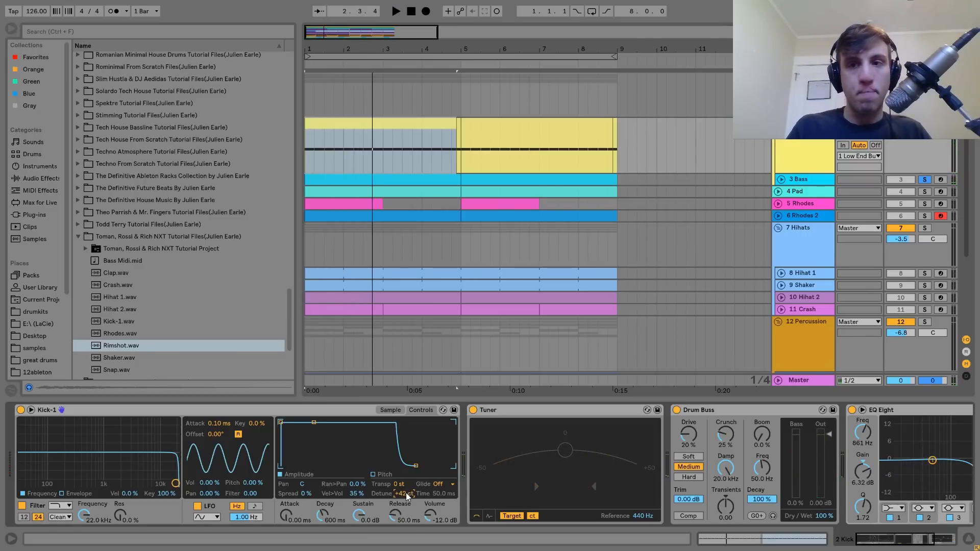
key("space")
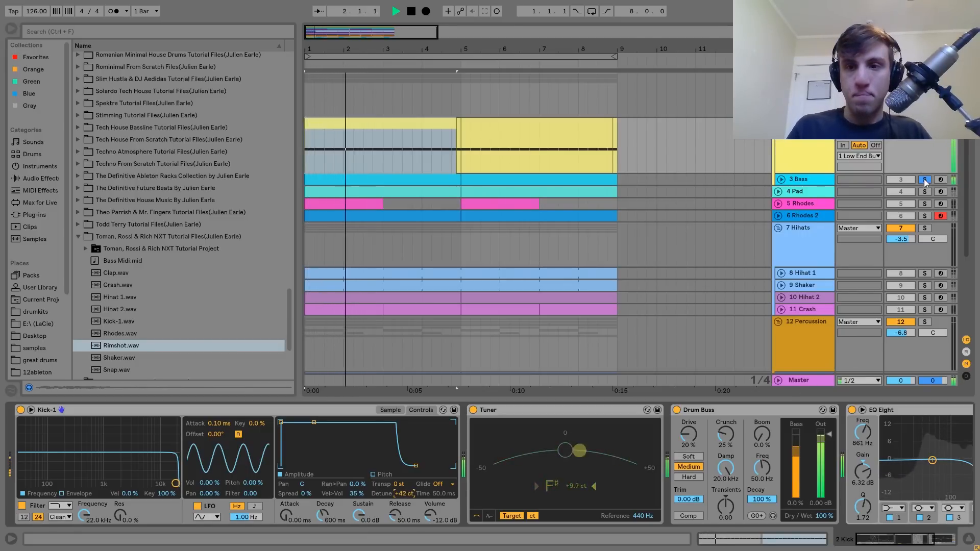
key("space")
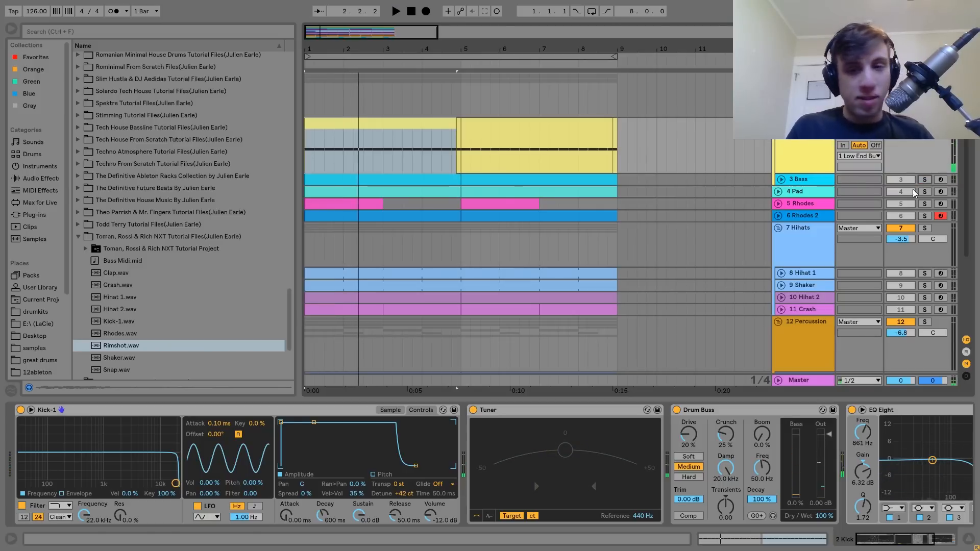
- Play the kick with Drum Buss bypassed and active to compare the sound
scroll(677, 442, "down", 5)
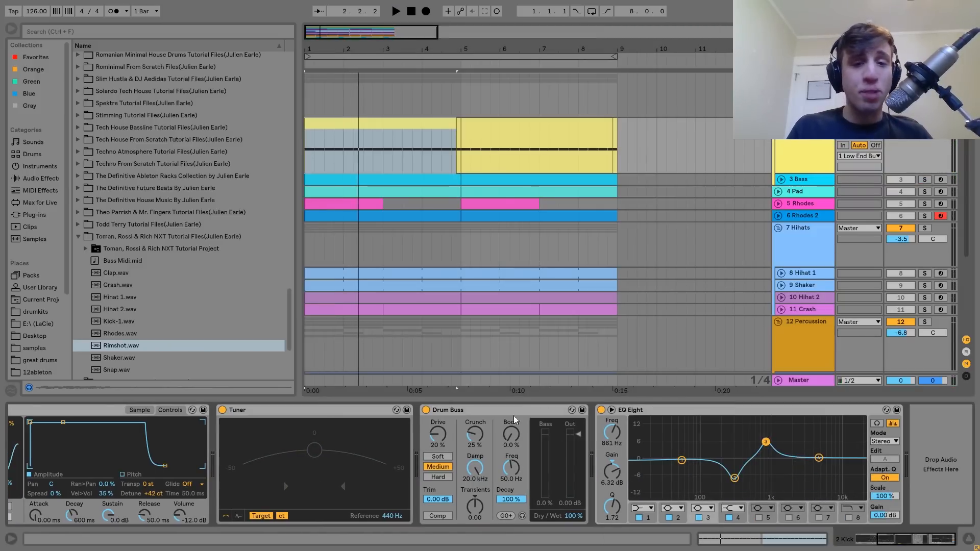
key("space")
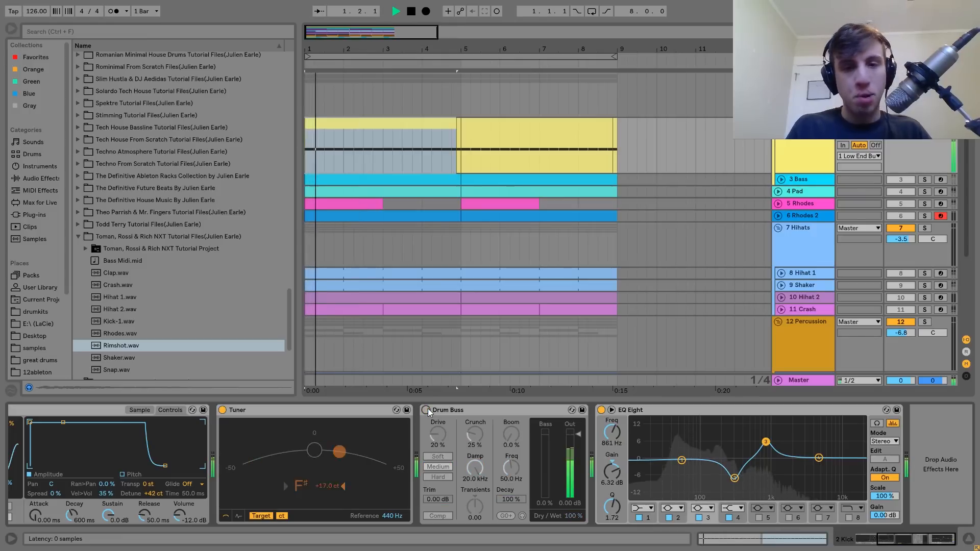
key("space")
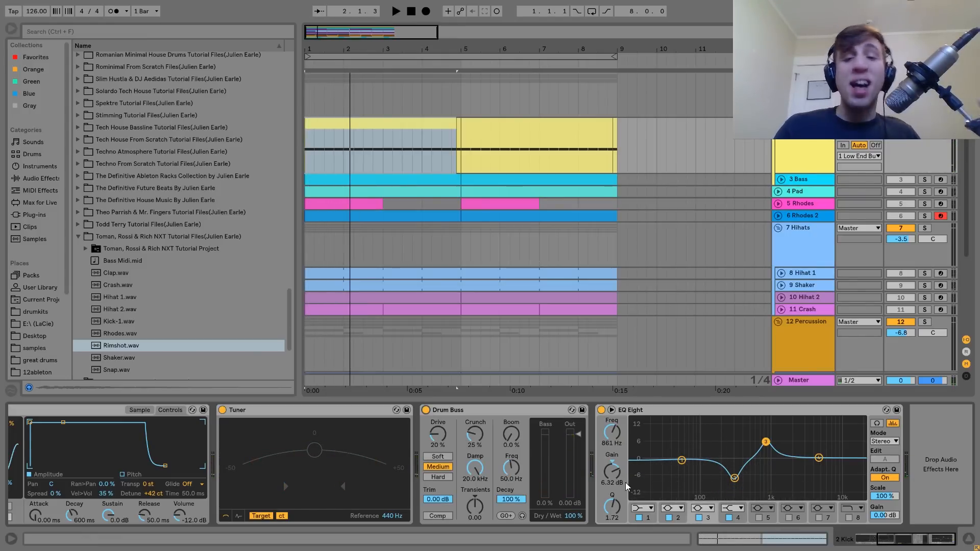
- Inspect bands 2 and 3 of the kick's EQ Eight and compare the kick with the EQ bypassed and active
left_click(735, 480)
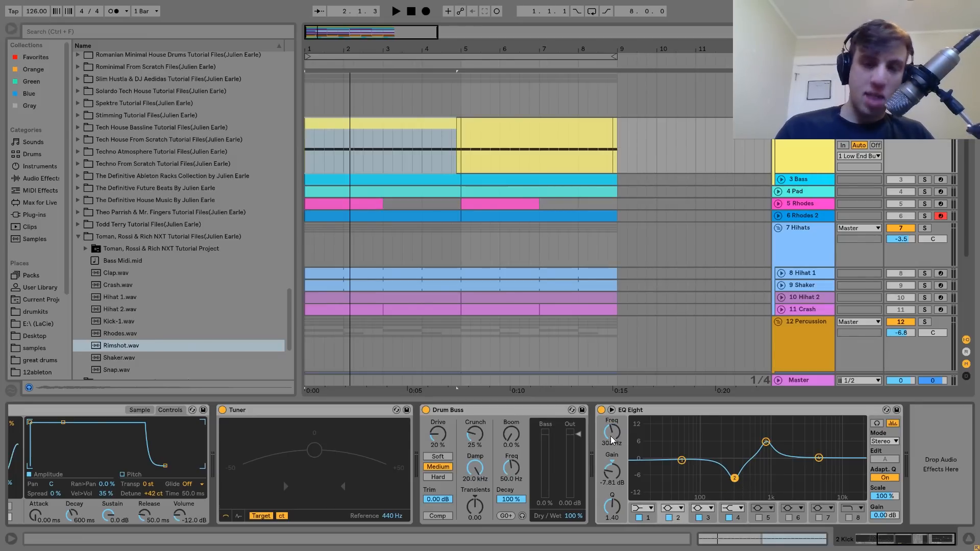
left_click(766, 442)
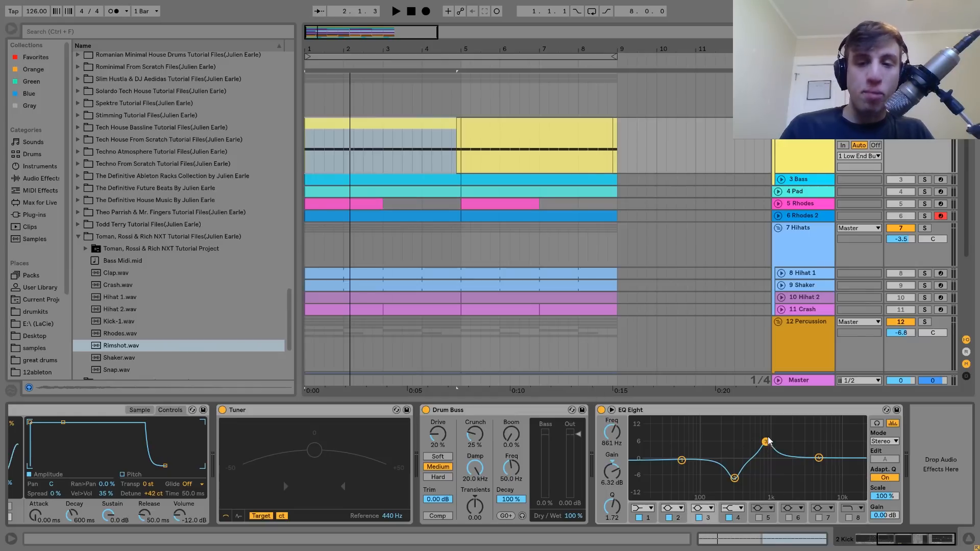
left_click(602, 411)
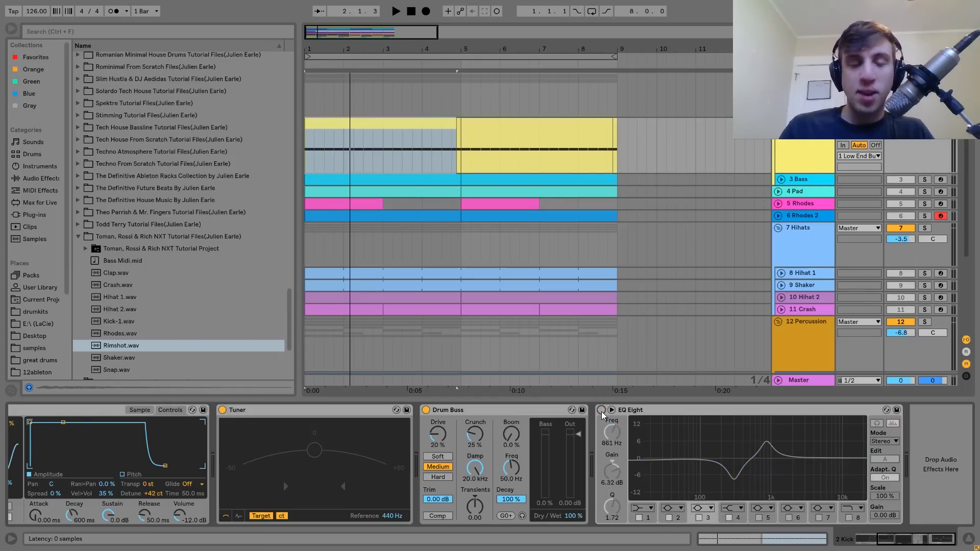
key("space")
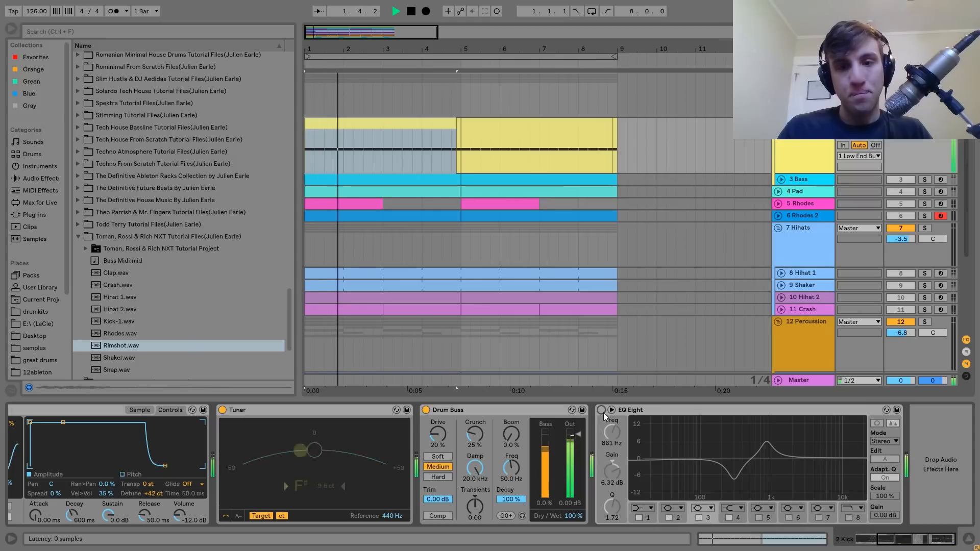
left_click(602, 411)
key("space")
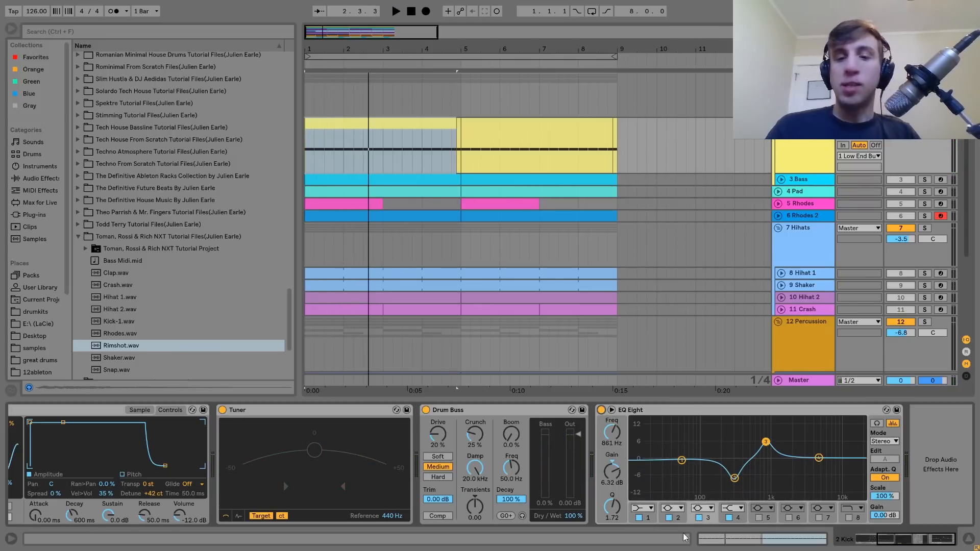
- Play the kick with EQ Eight band 3 disabled and enabled to compare the effect of the boost
key("space")
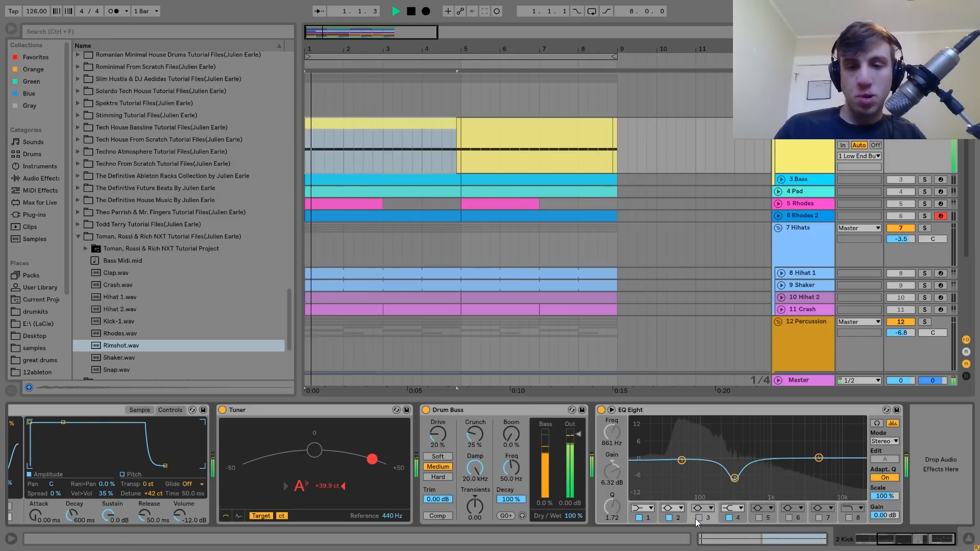
key("space")
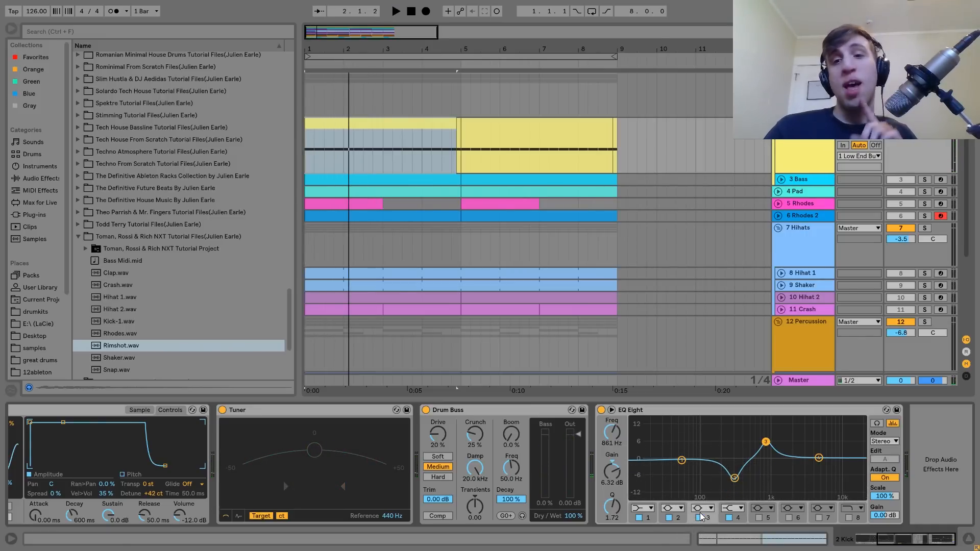
- Show the Bass track's device chain
left_click(796, 179)
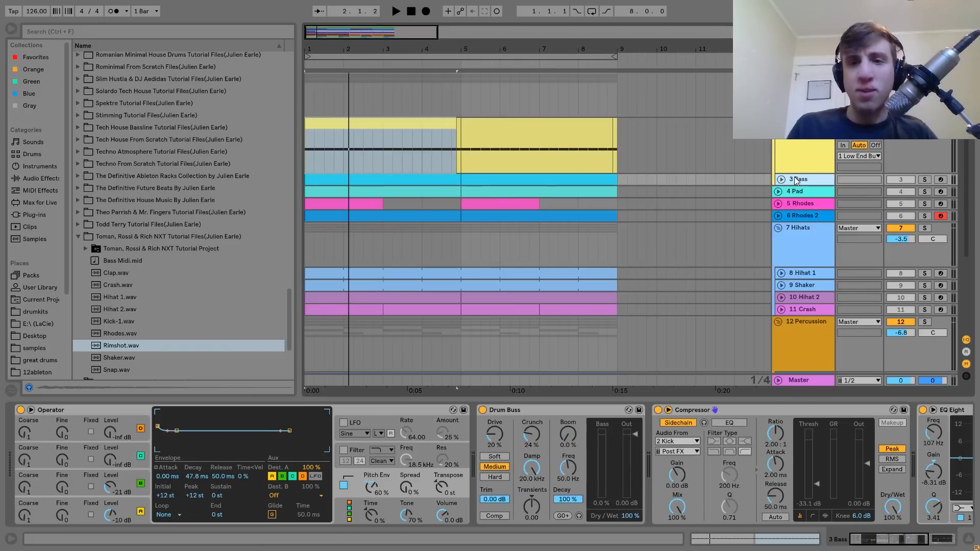
- Unfold and solo the Bass track, and play its bassline with the first clip's MIDI notes open
left_click(781, 180)
left_click(923, 182)
key("space")
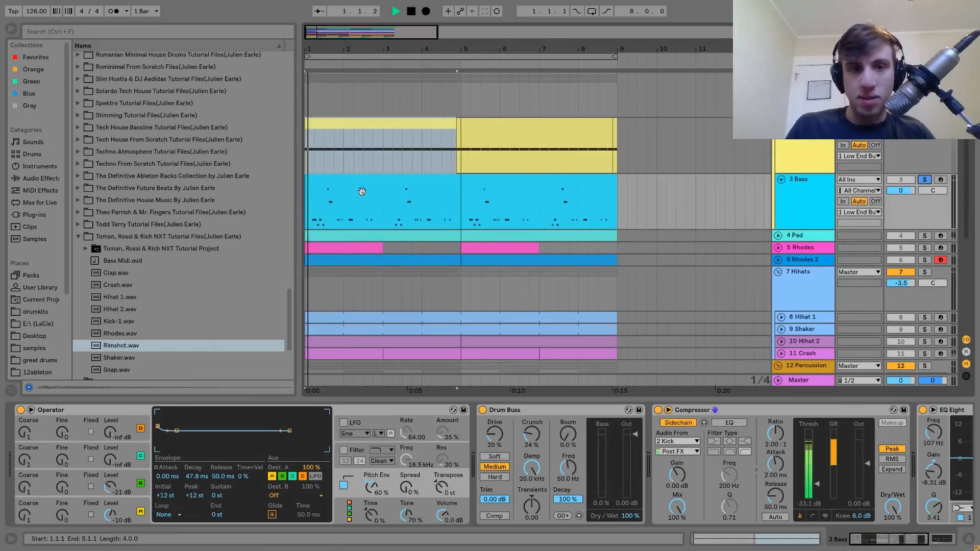
left_click(361, 188)
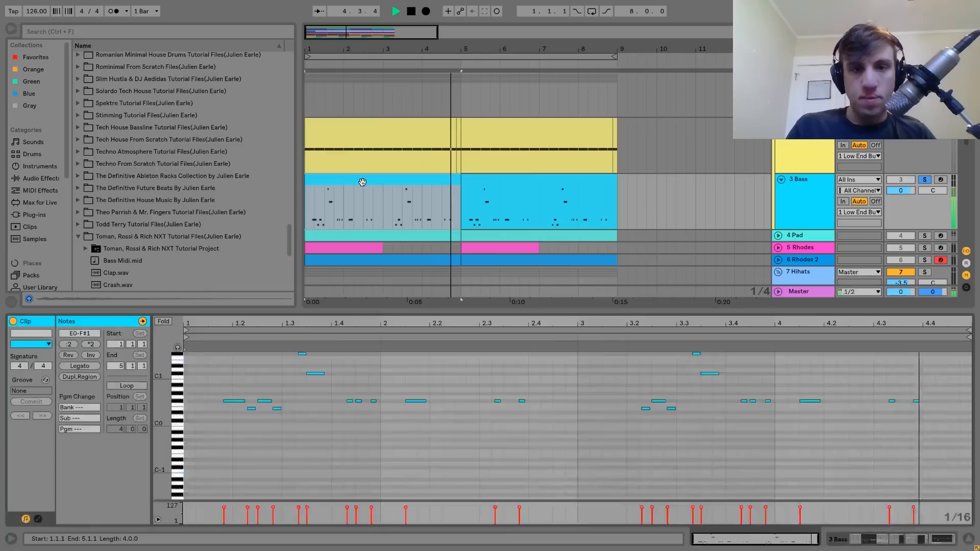
double_click(363, 182)
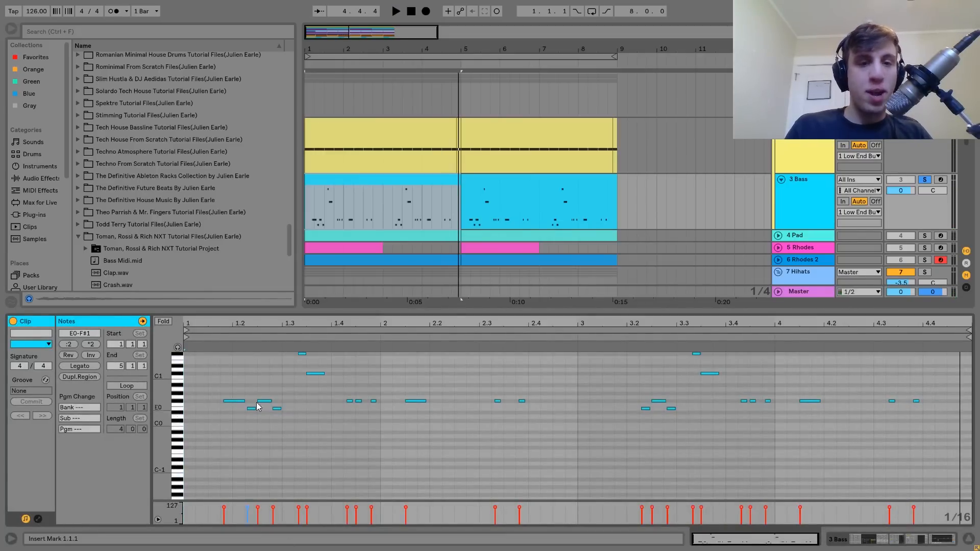
- Examine the bassline's pitches by selecting all notes on F#0, E0, C#1 and F#1 in turn
left_click(177, 402)
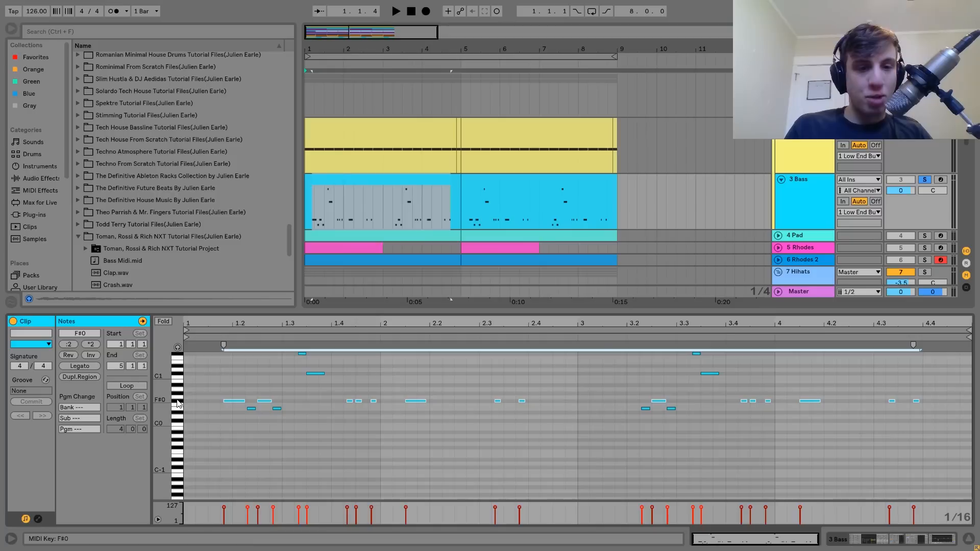
left_click(181, 412)
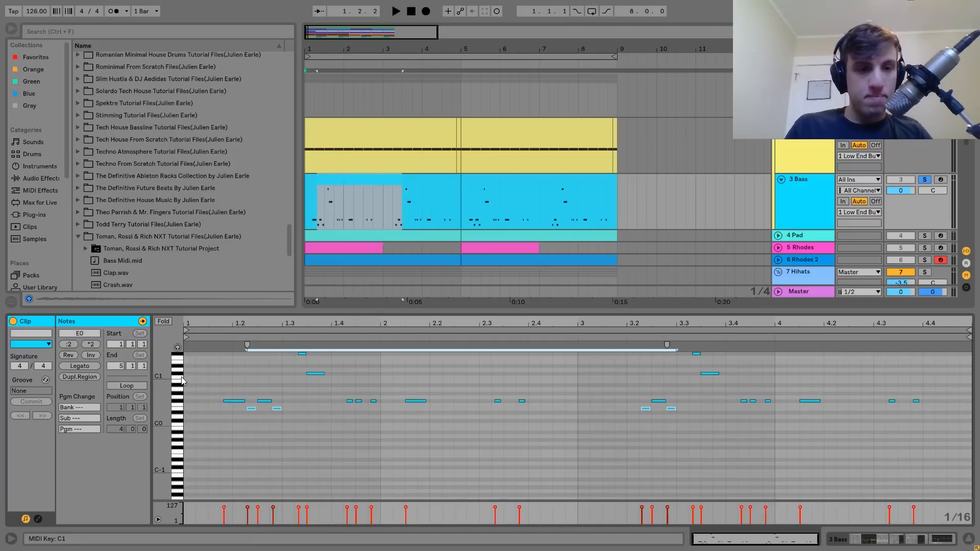
left_click(180, 377)
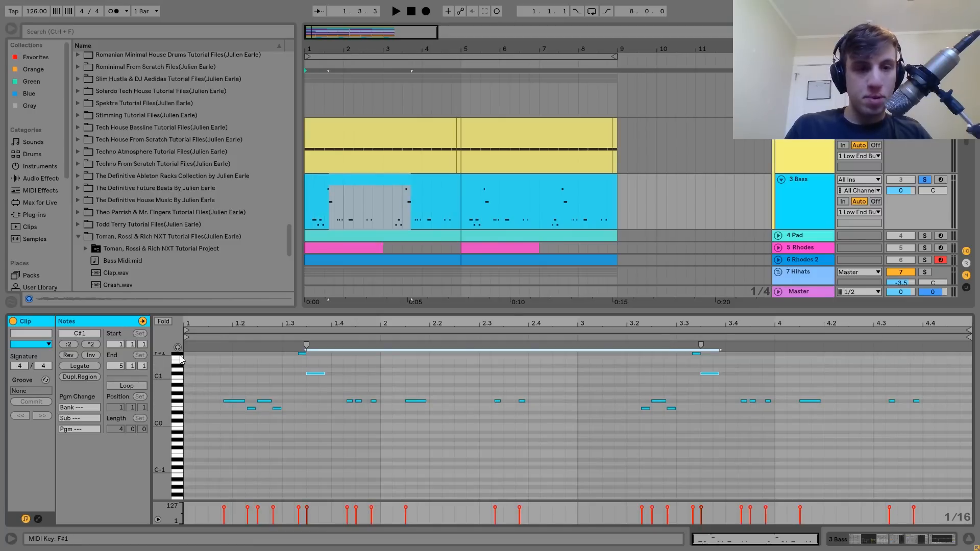
left_click(180, 359)
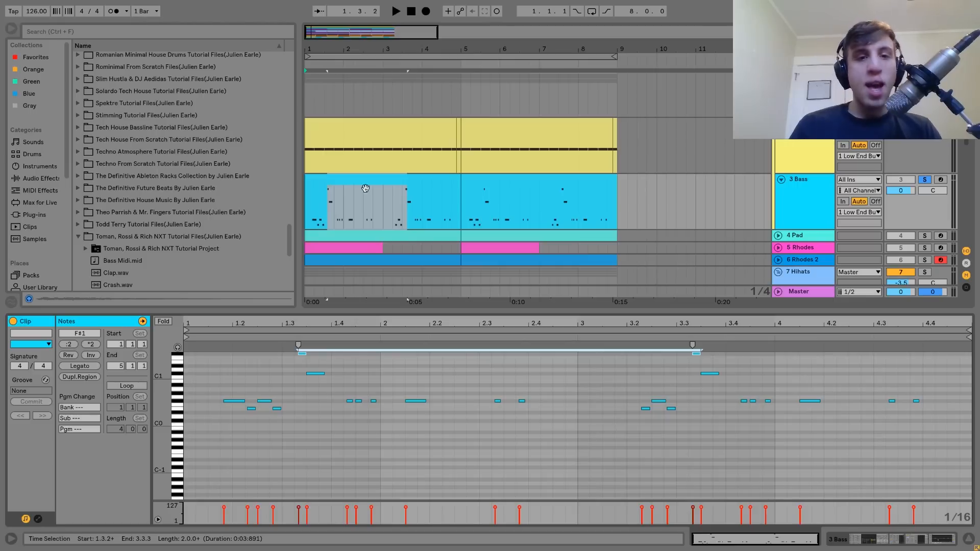
- Unsolo the Bass track and play the bassline in the mix with the kick
left_click(924, 179)
key("space")
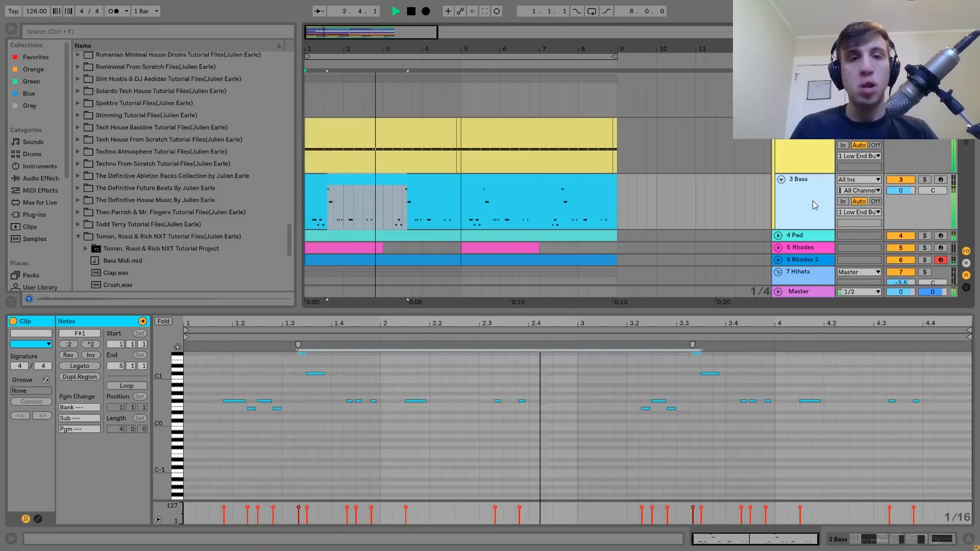
key("space")
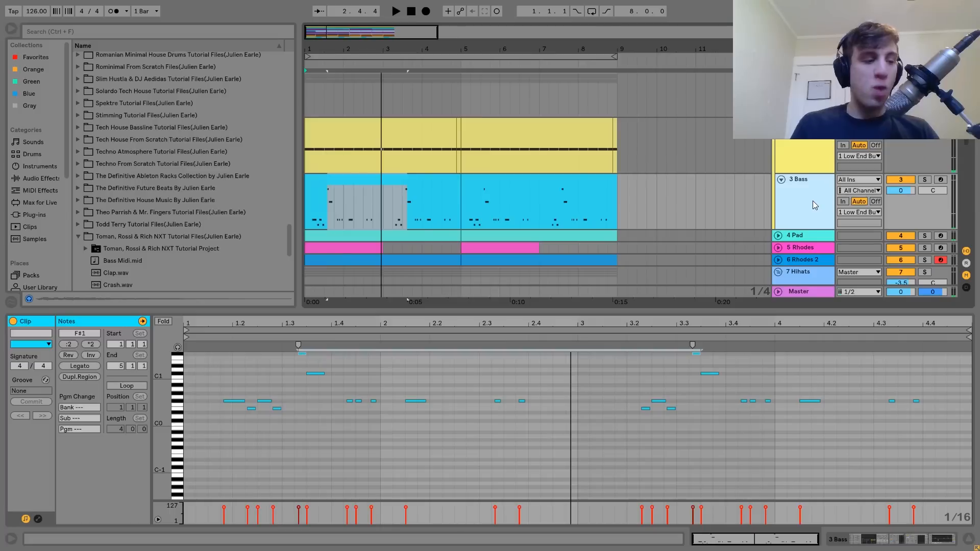
key("space")
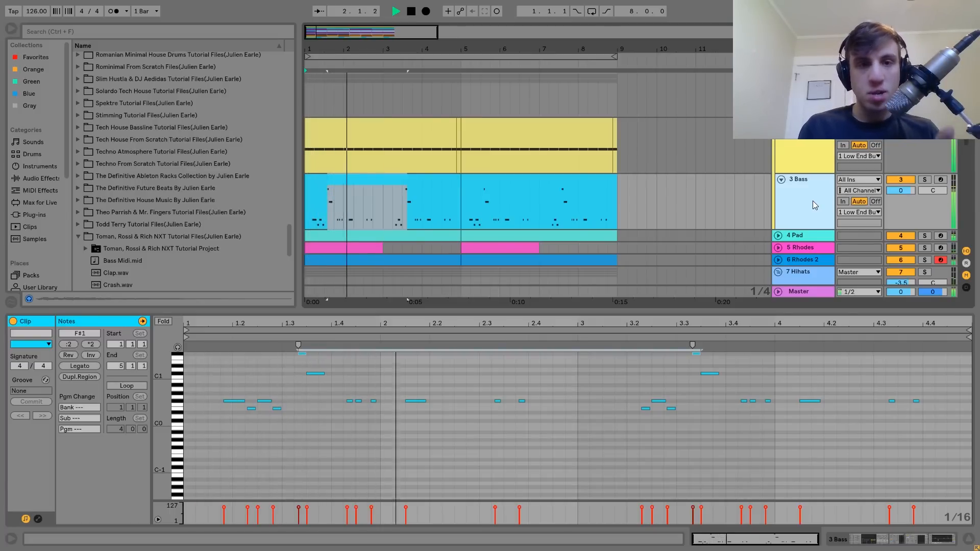
key("space")
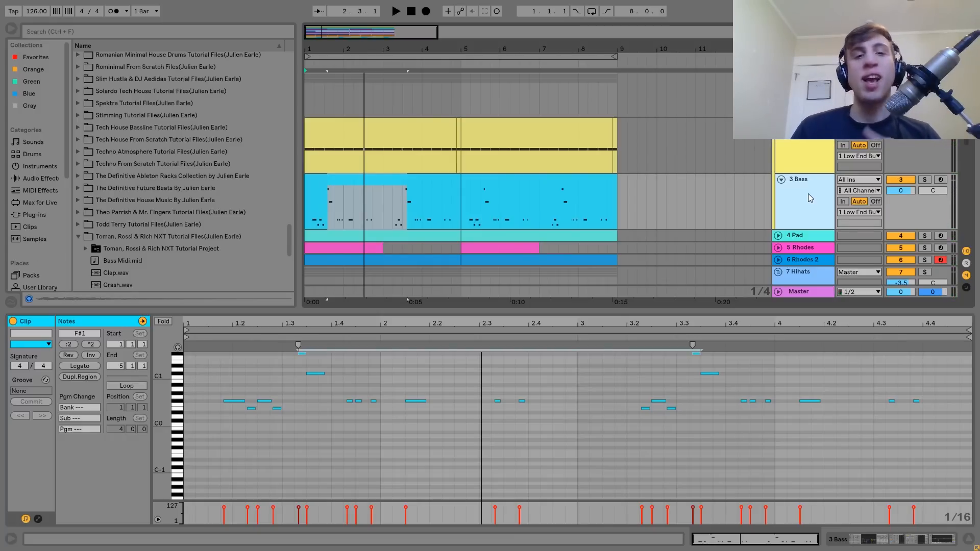
- Select the first bass clip and play the Bass track soloed to hear its four-bar phrase
left_click(415, 181)
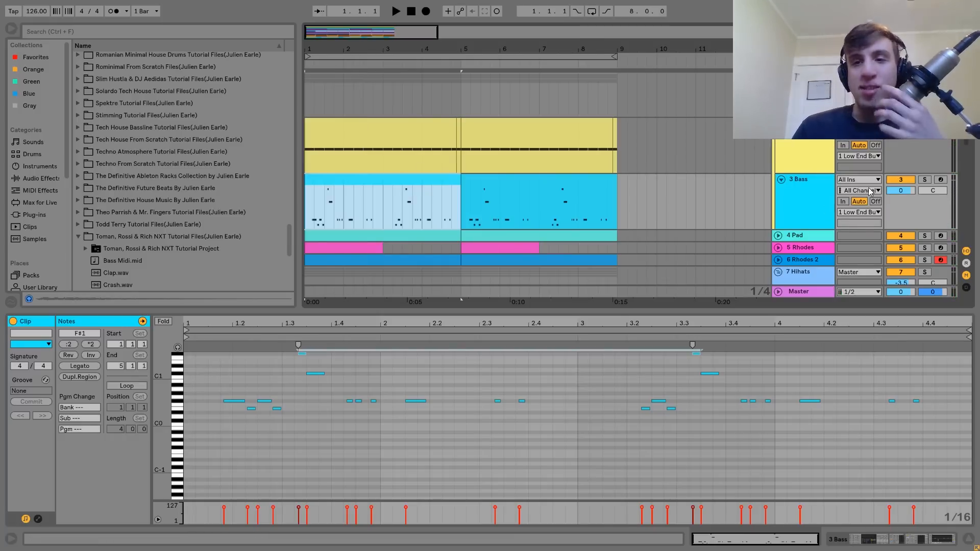
left_click(925, 180)
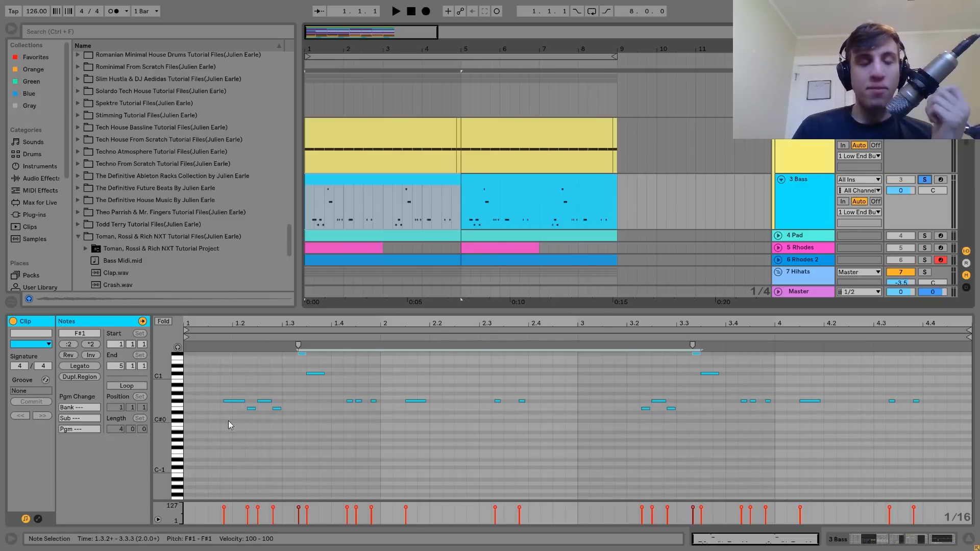
key("space")
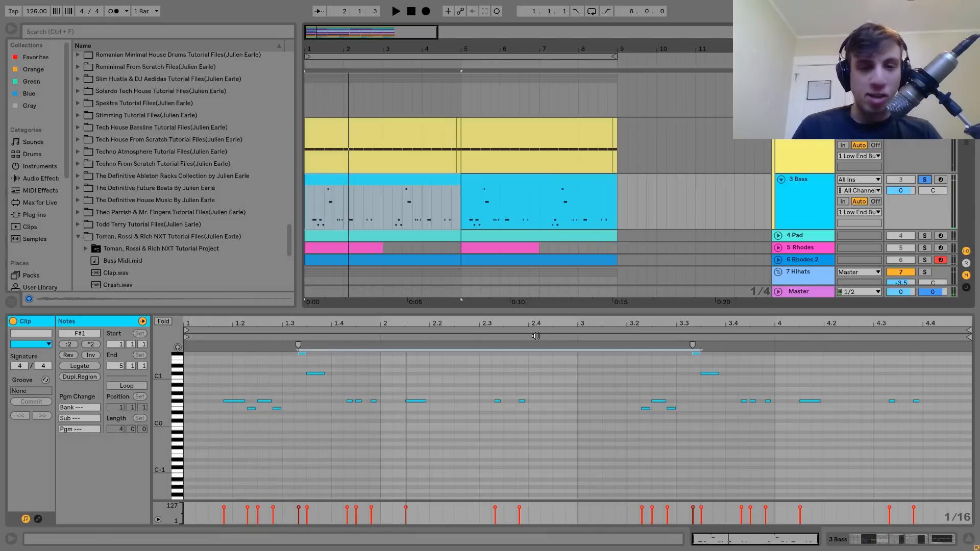
key("space")
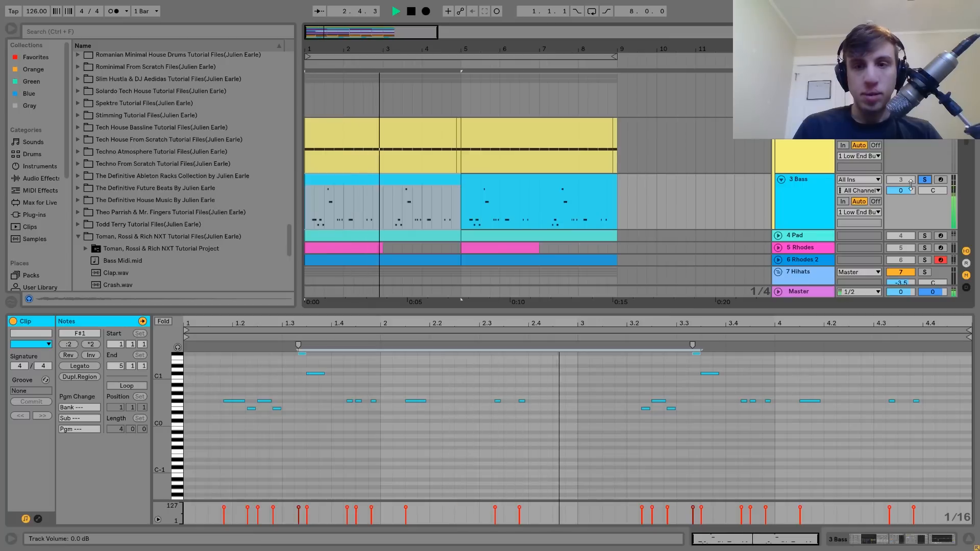
key("space")
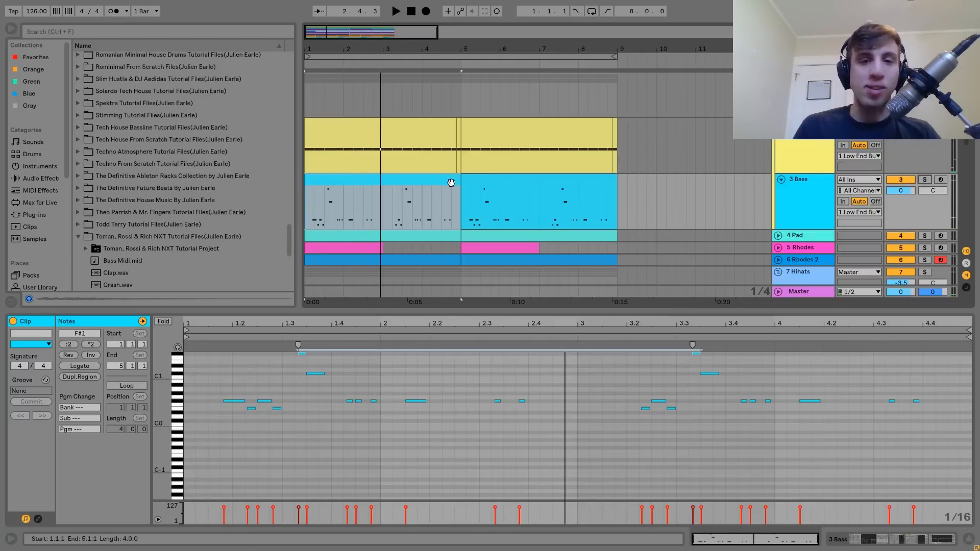
- Shorten the first bass clip to one bar and duplicate it three times to fill bars 1 to 4
left_click_drag(458, 179, 344, 182)
key("ctrl+d")
key("ctrl+d")
key("ctrl+d")
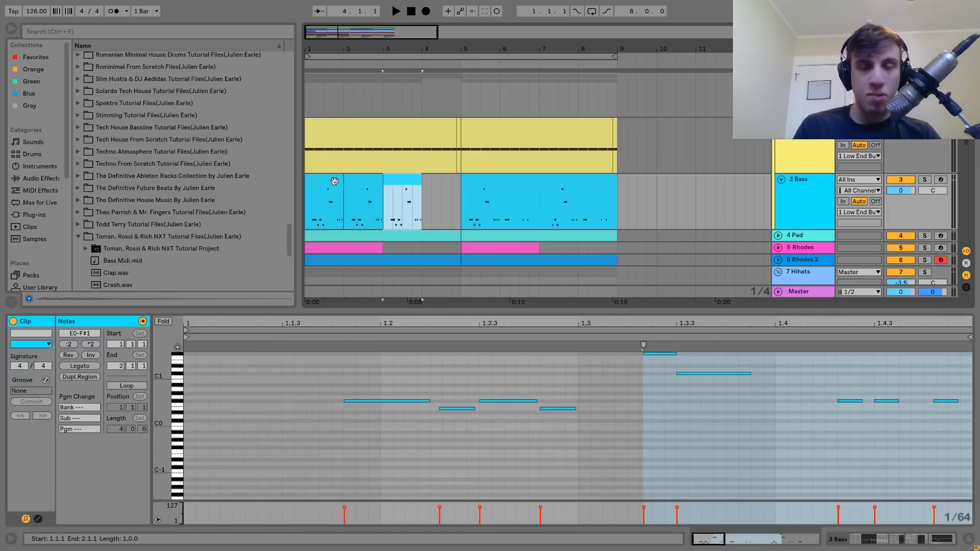
- Play the repeated one-bar bass clips from the start of the arrangement
left_click(316, 177)
key("space")
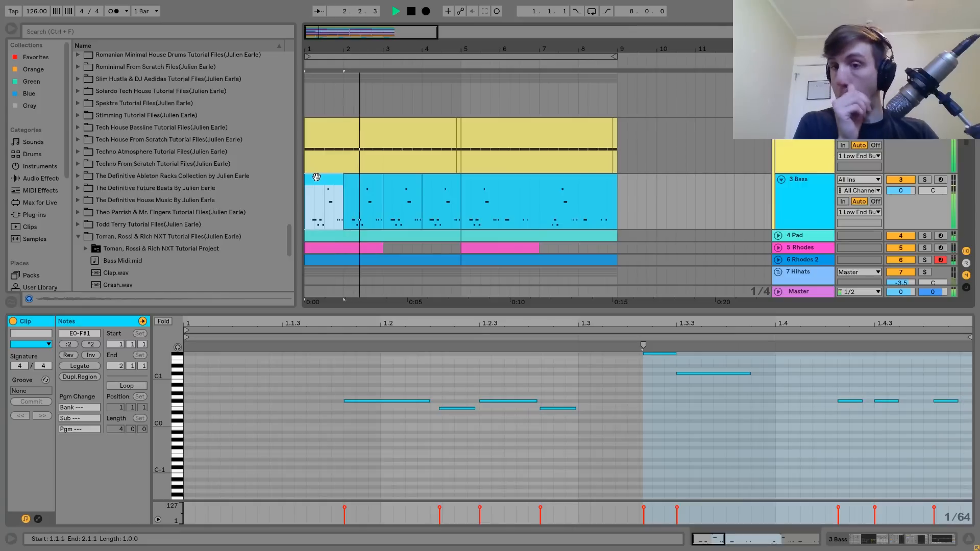
key("space")
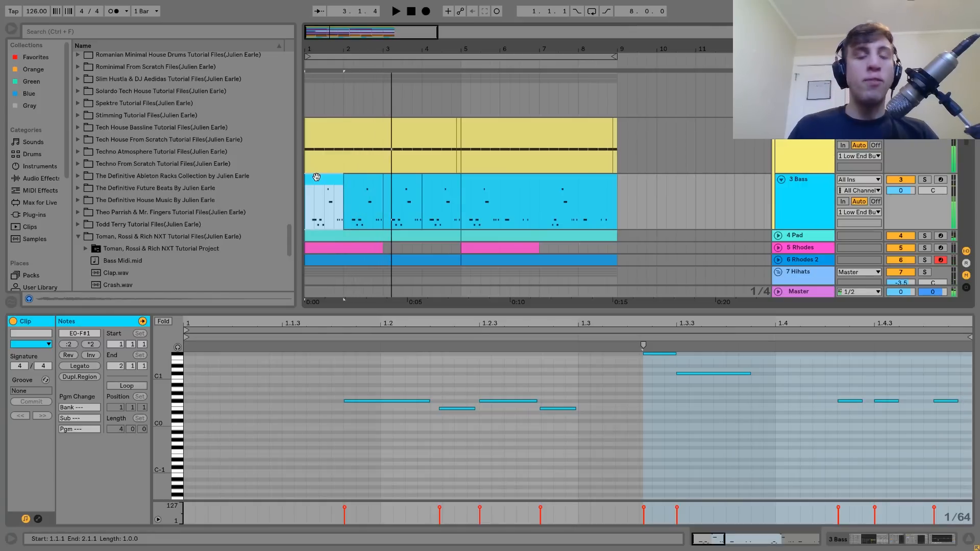
- Extend the first bass clip back to four bars over the duplicates and play the full phrase
left_click_drag(339, 178, 459, 185)
key("space")
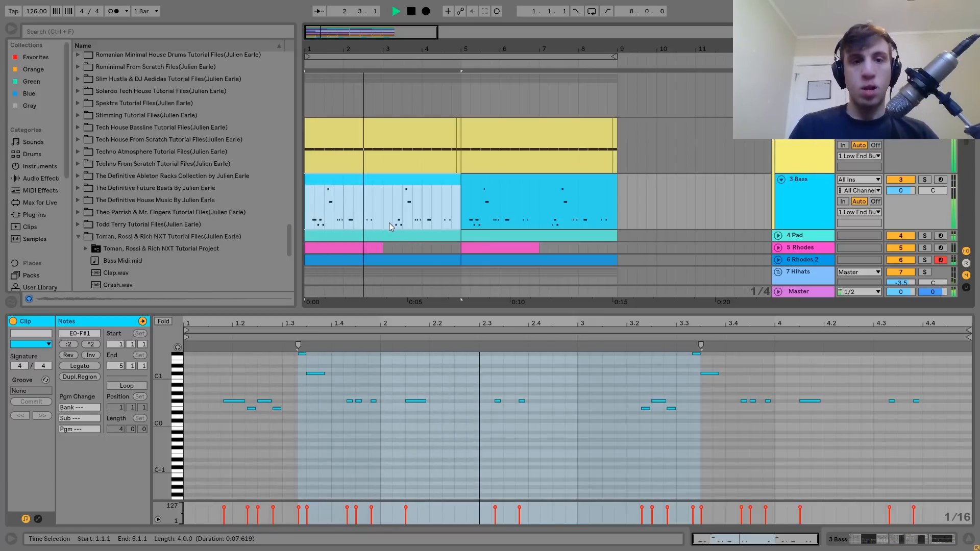
key("space")
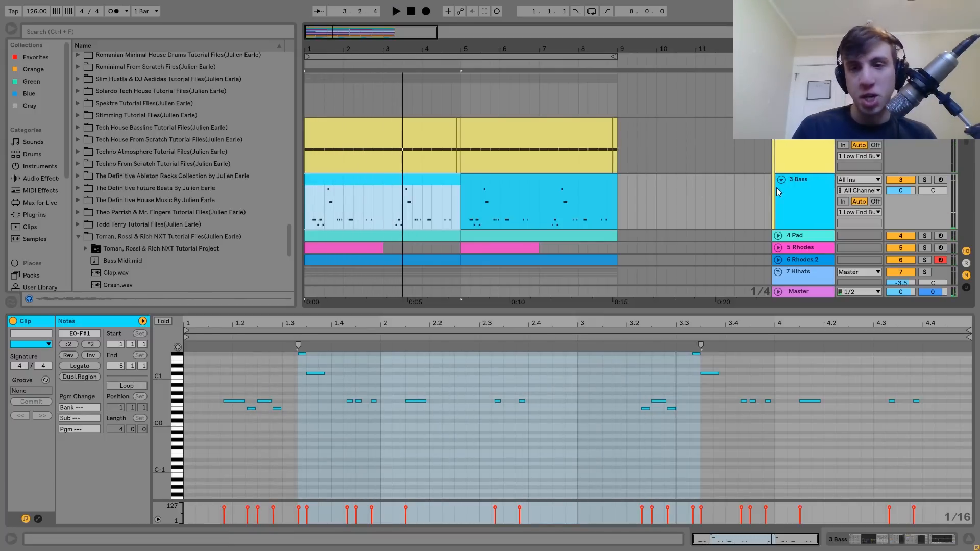
- Solo the Bass track and inspect its Operator's oscillator and pitch envelope settings
left_click(792, 194)
left_click(927, 181)
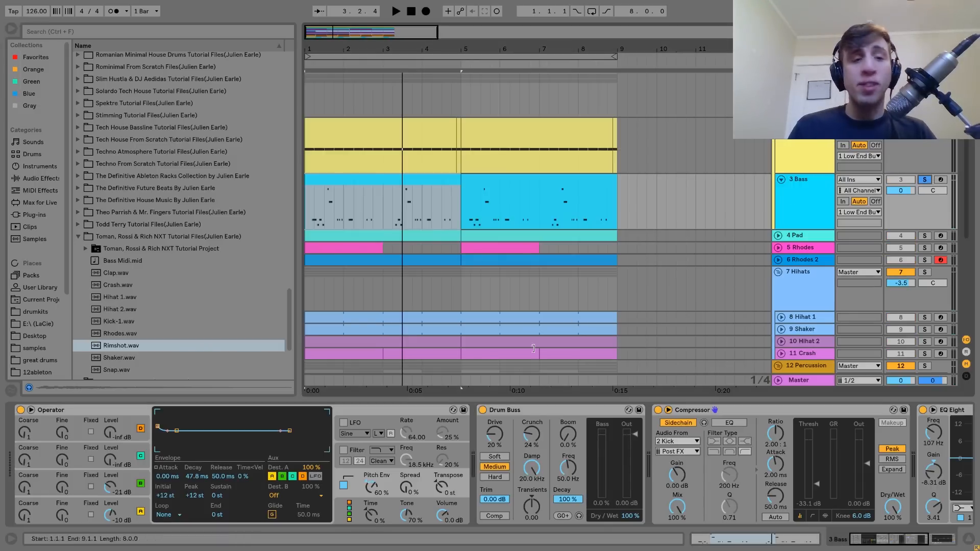
left_click(136, 505)
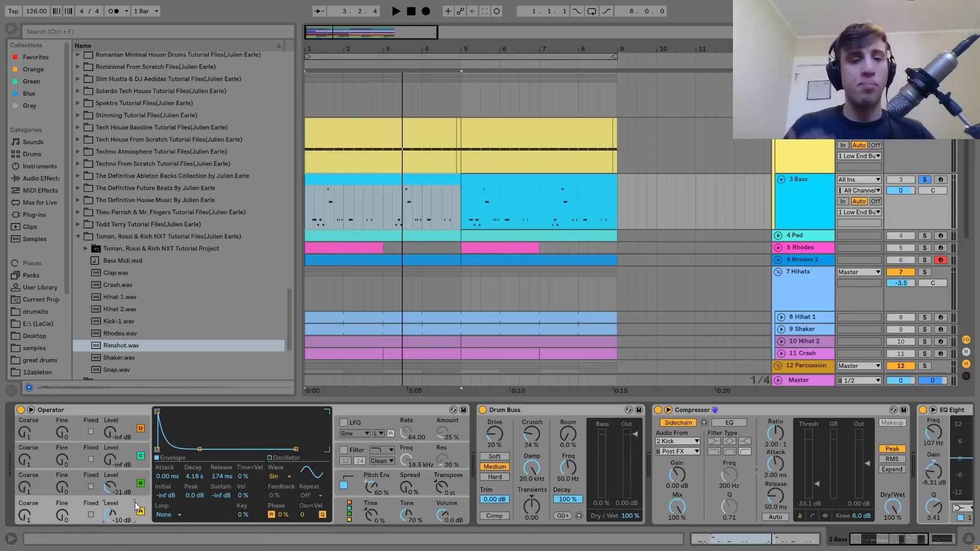
left_click(127, 474)
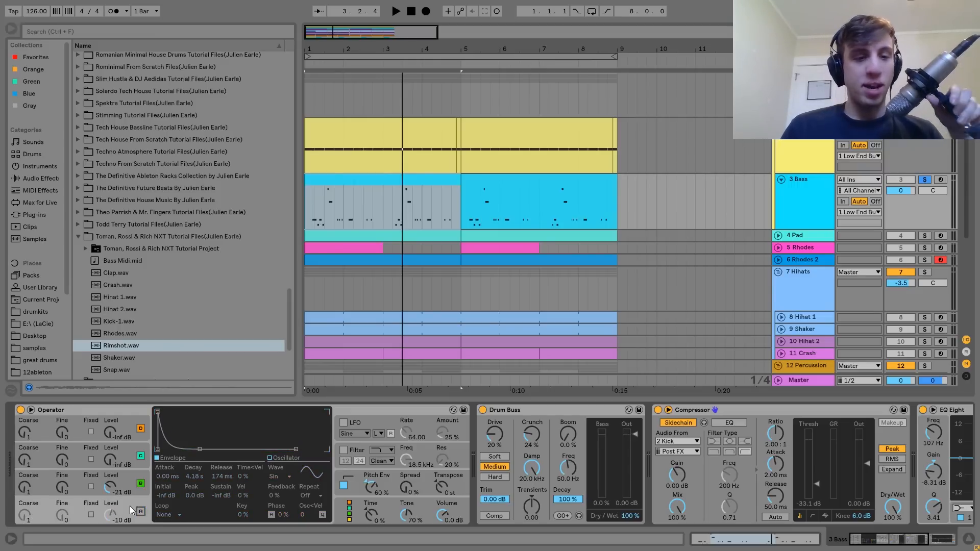
left_click(350, 474)
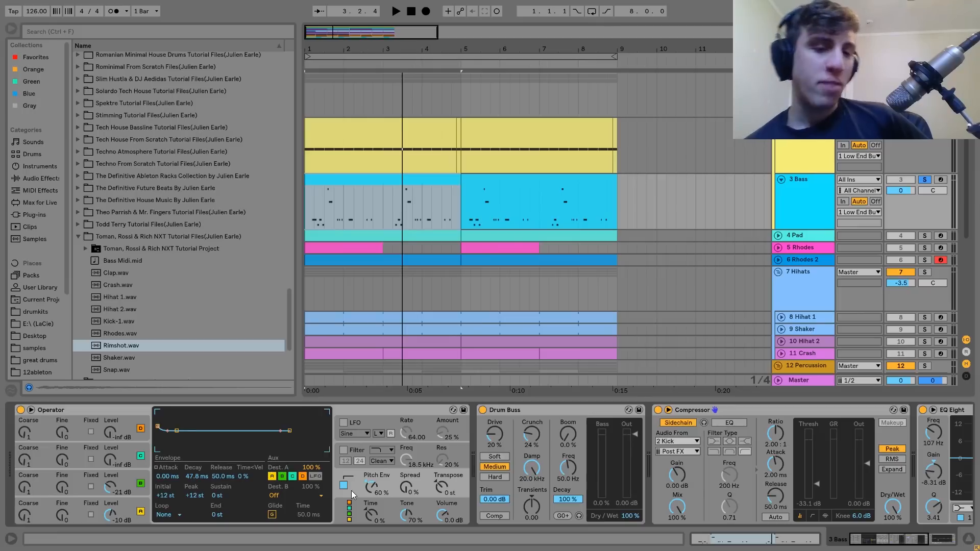
- Play the bass with Operator's pitch envelope enabled and disabled to compare the sound, leaving the envelope enabled
key("space")
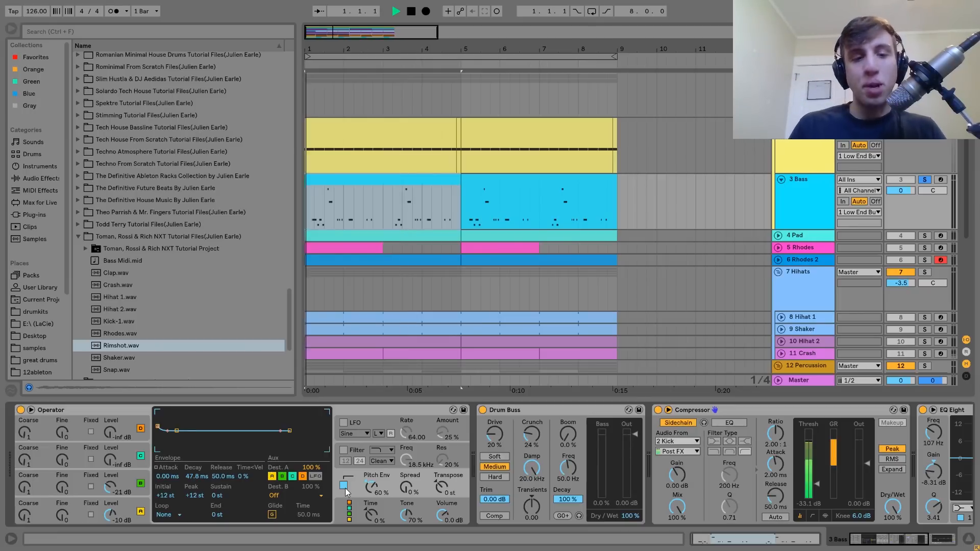
left_click(344, 485)
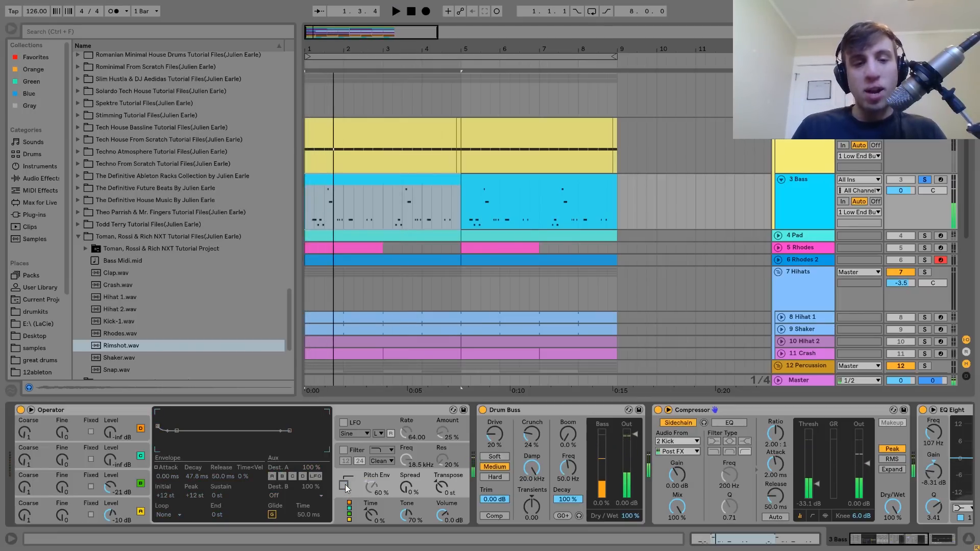
key("space")
key("space")
left_click(345, 485)
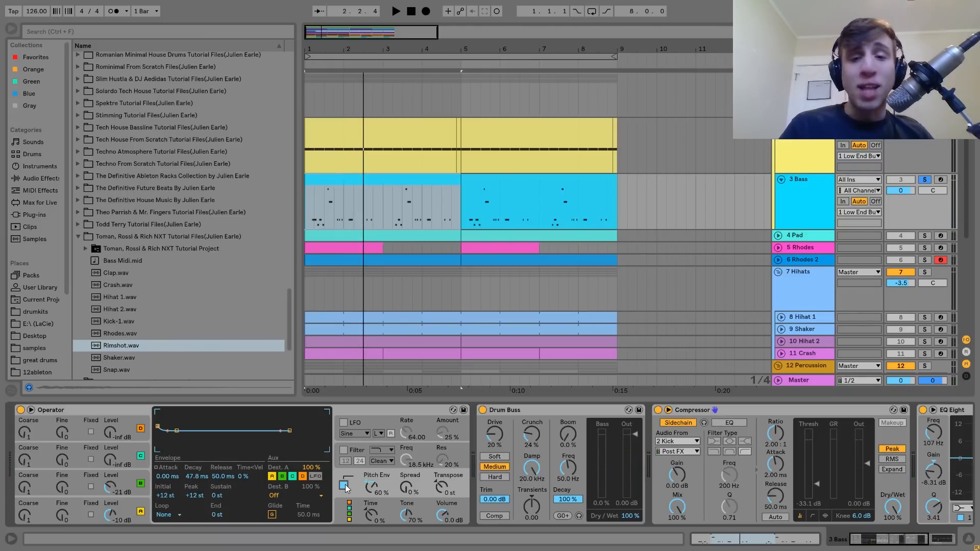
- Inspect the bass's Drum Buss settings and play the soloed bass through it
scroll(345, 485, "right", 5)
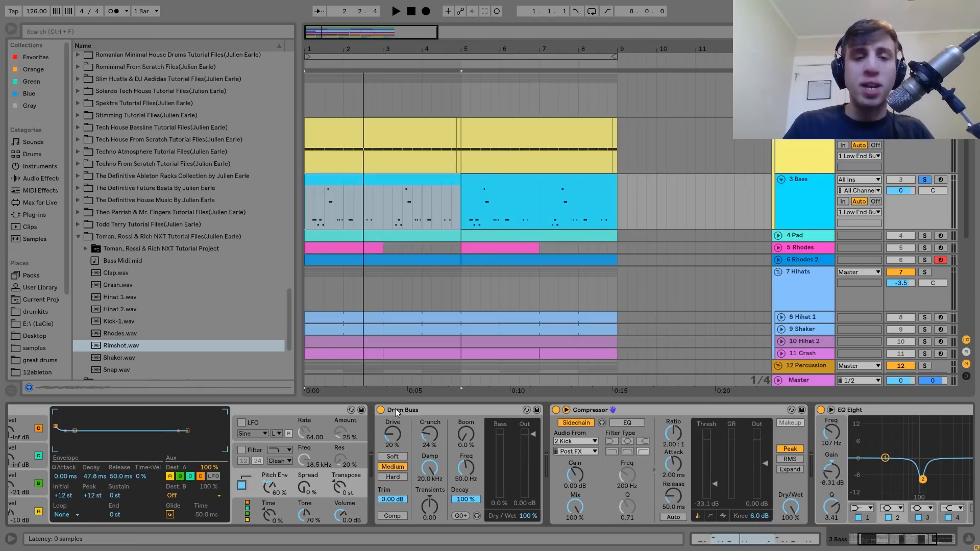
key("space")
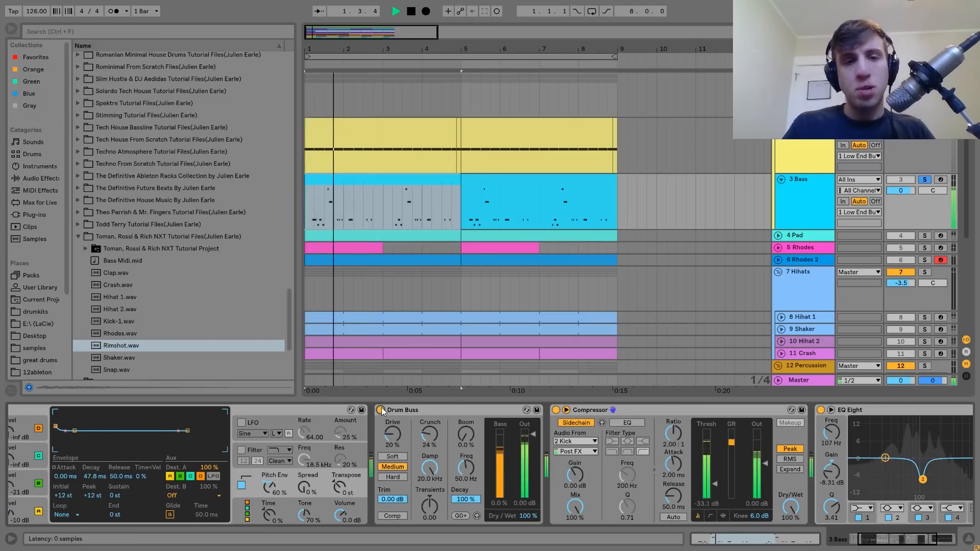
key("space")
- Inspect the bass's sidechain Compressor and the low-frequency cut in its EQ Eight
scroll(382, 459, "right", 8)
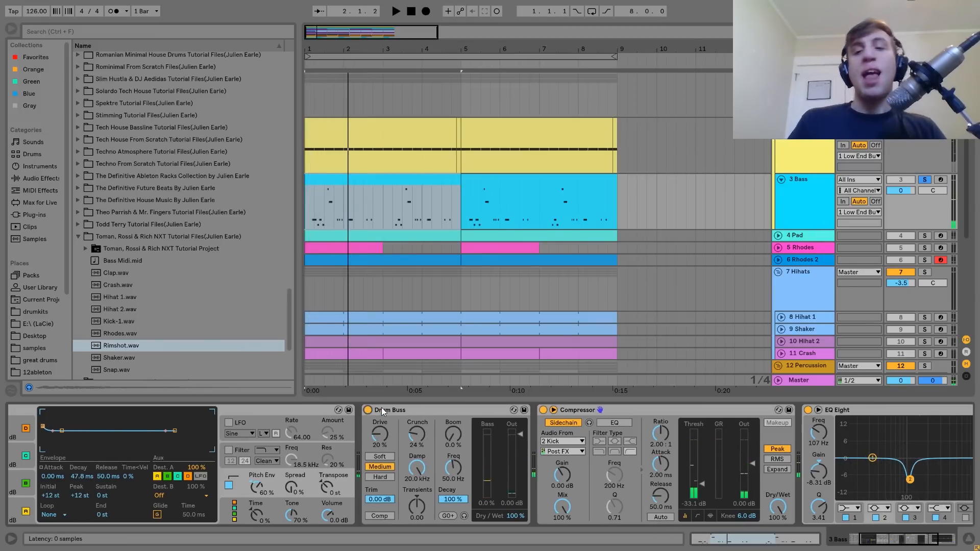
scroll(383, 412, "right", 2)
left_click(385, 412)
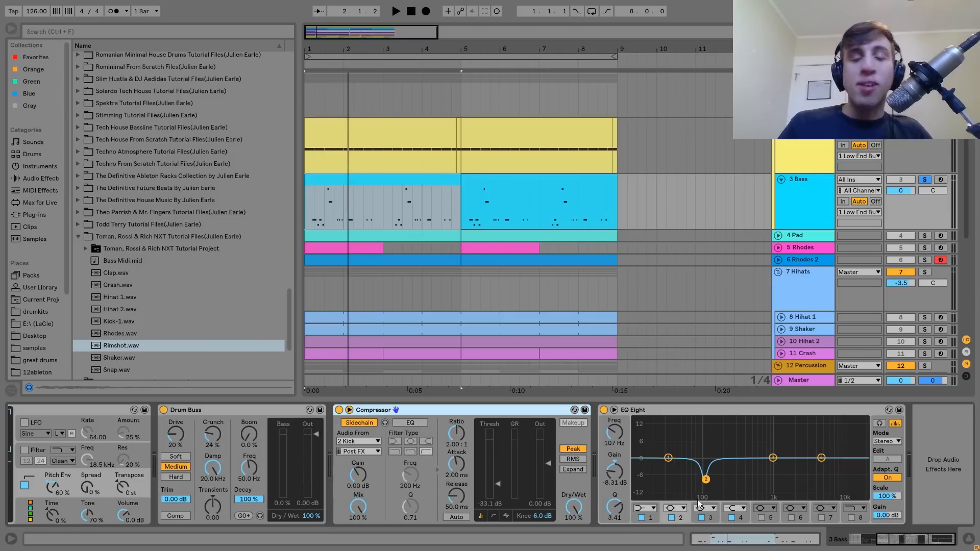
left_click(706, 480)
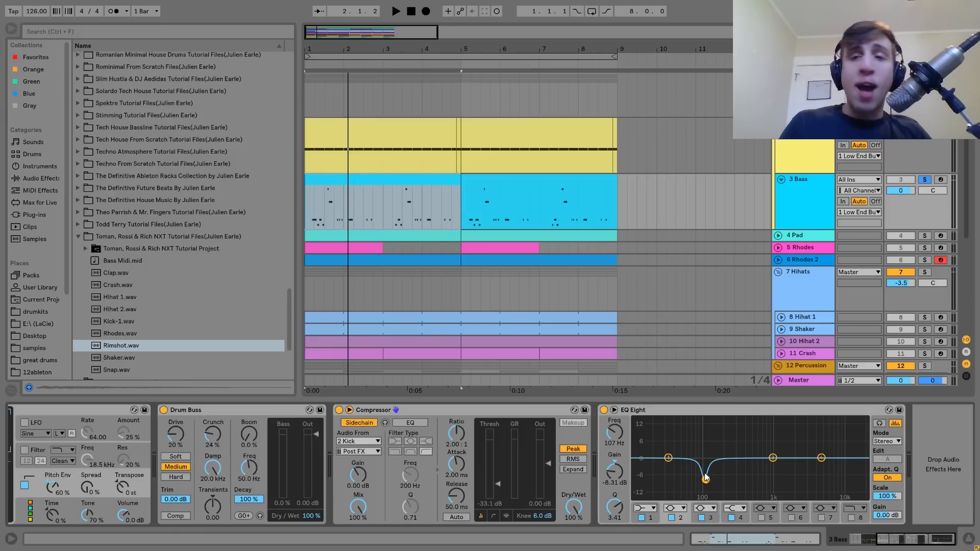
- Show the Low End Bus device chain and unsolo the Bass track, leaving it active
left_click(804, 82)
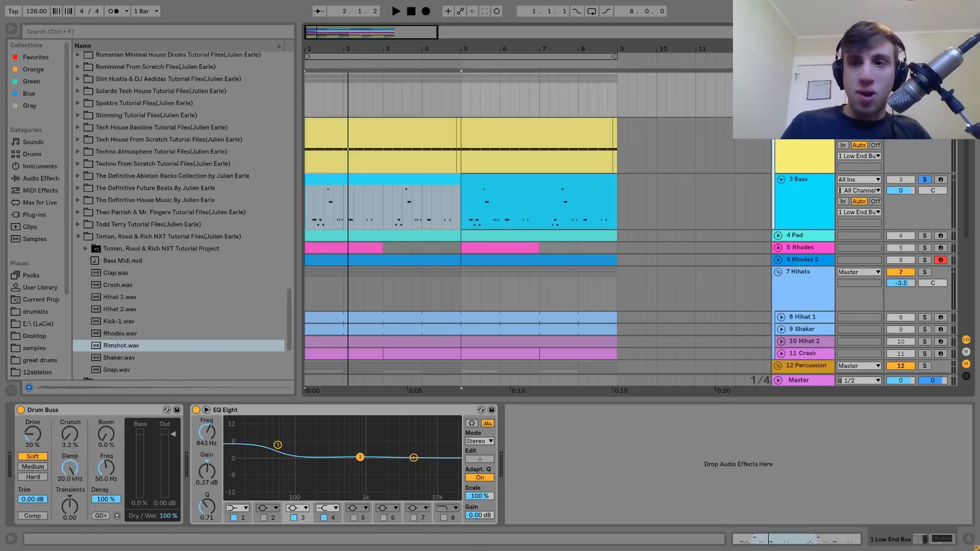
left_click(924, 180)
left_click(901, 180)
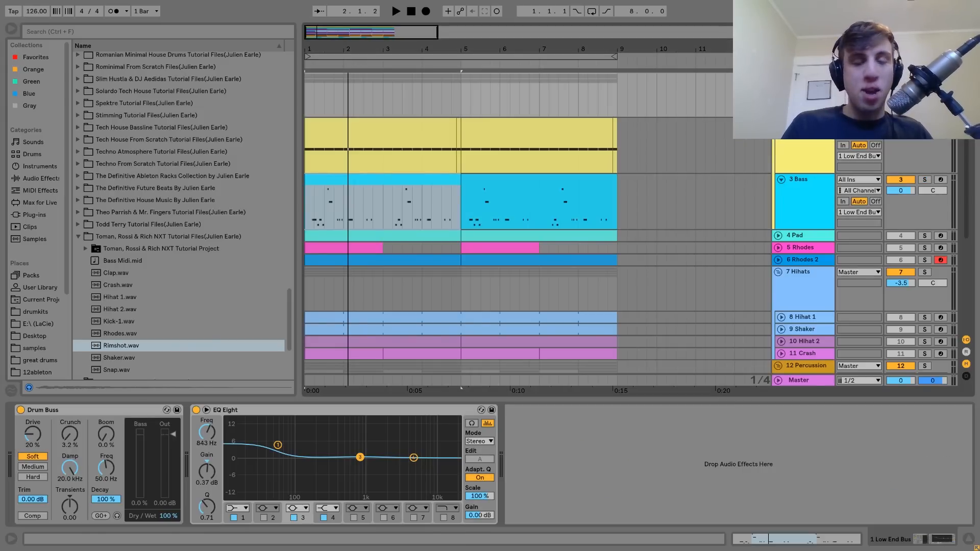
- Play the kick and bass through the Low End Bus's Drum Buss and EQ Eight
key("space")
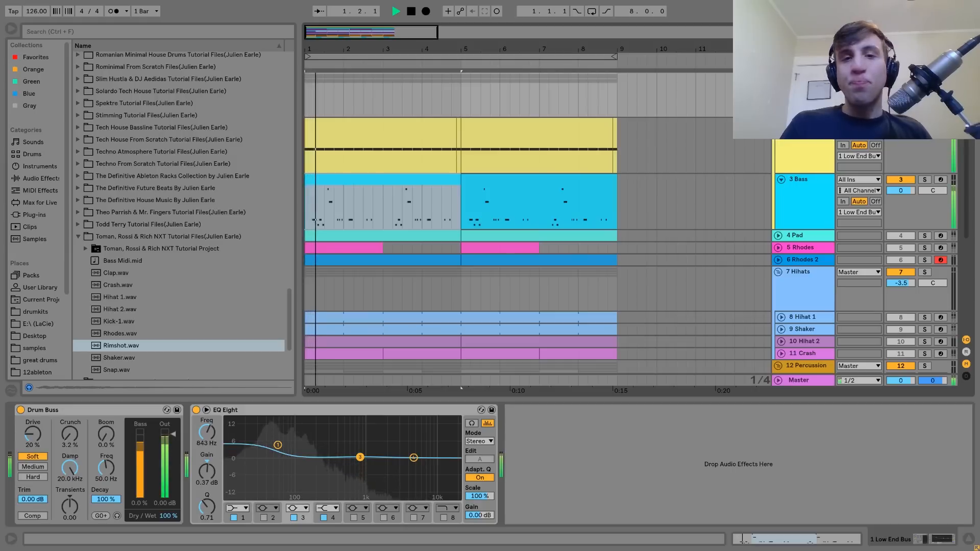
key("space")
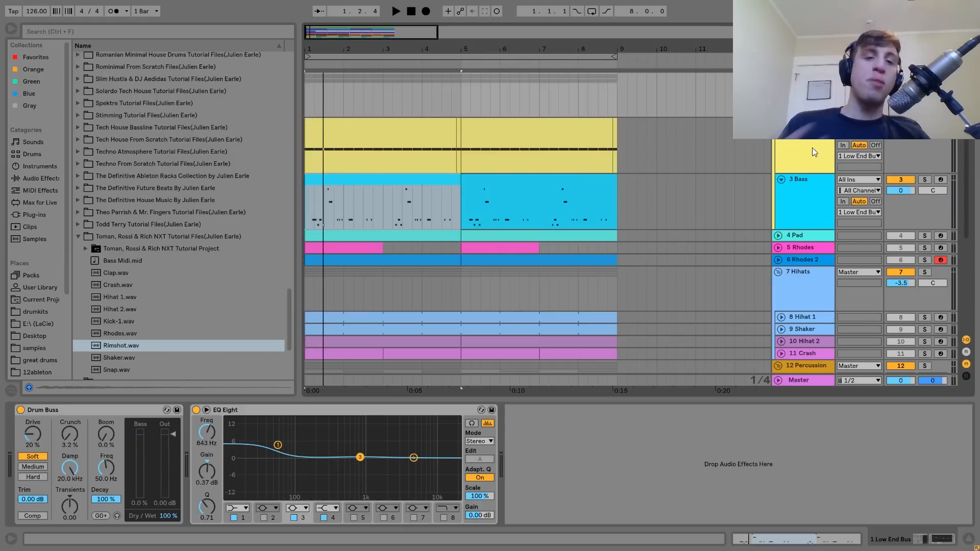
scroll(813, 148, "down", 4)
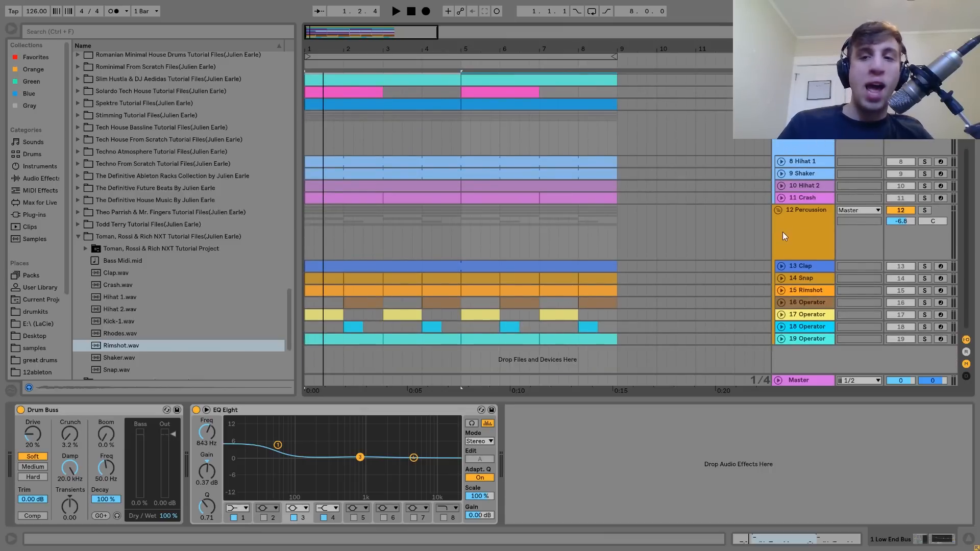
scroll(793, 257, "up", 4)
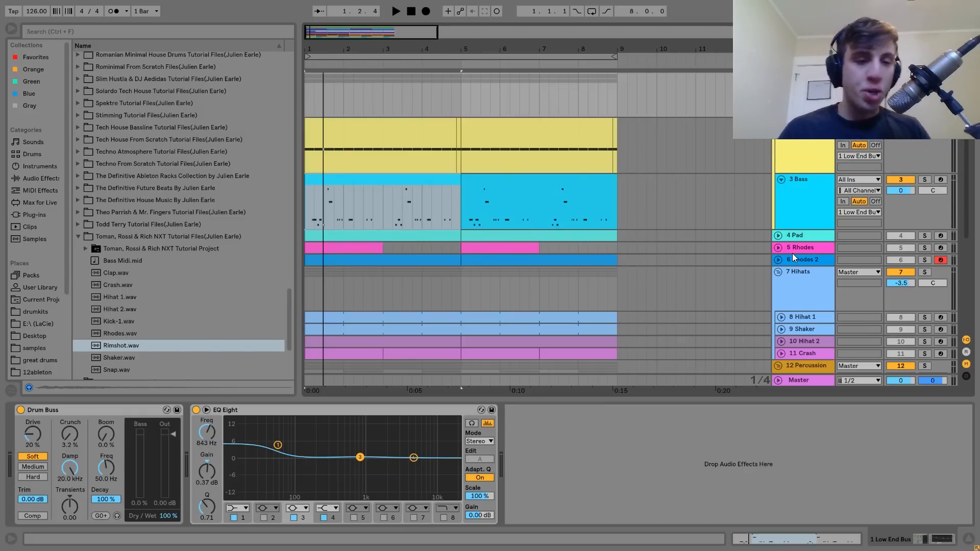
- Compare the low end with the bus's Drum Buss and EQ Eight bypassed and re-enabled, and inspect the EQ's low-frequency boost
left_click(197, 409)
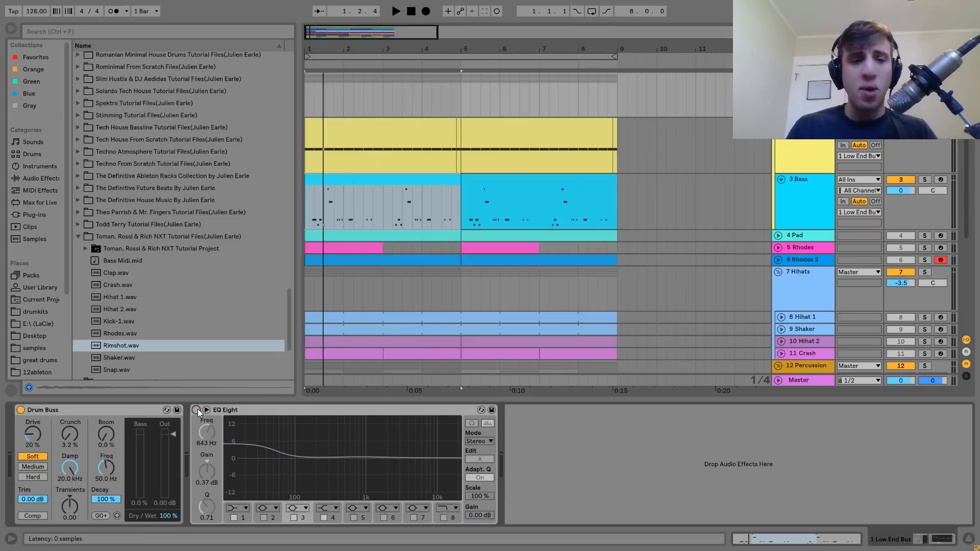
left_click(21, 410)
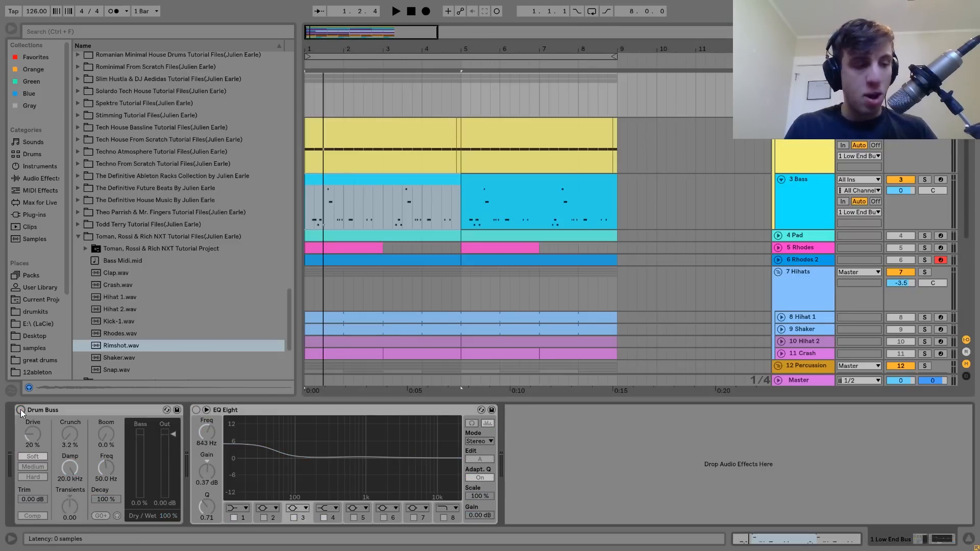
key("space")
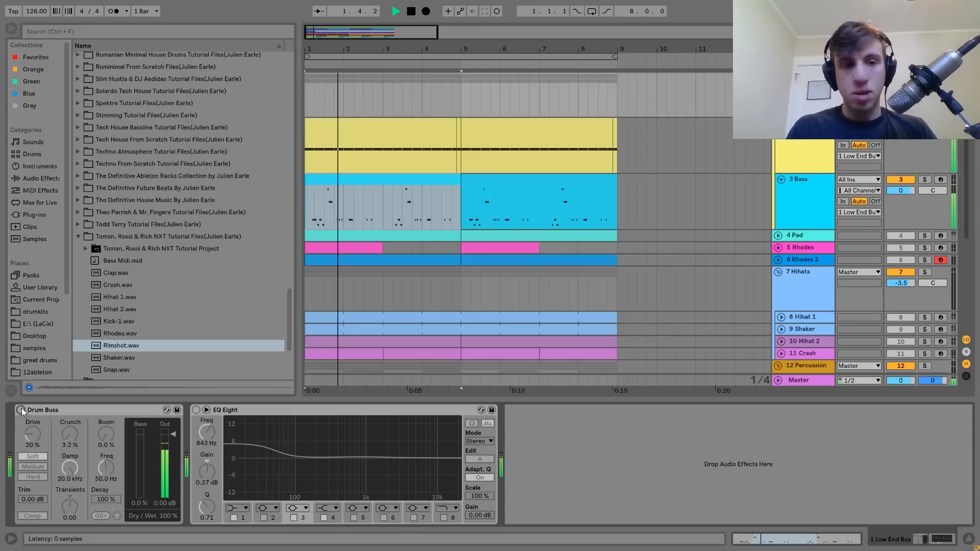
key("ctrl+z")
key("ctrl+z")
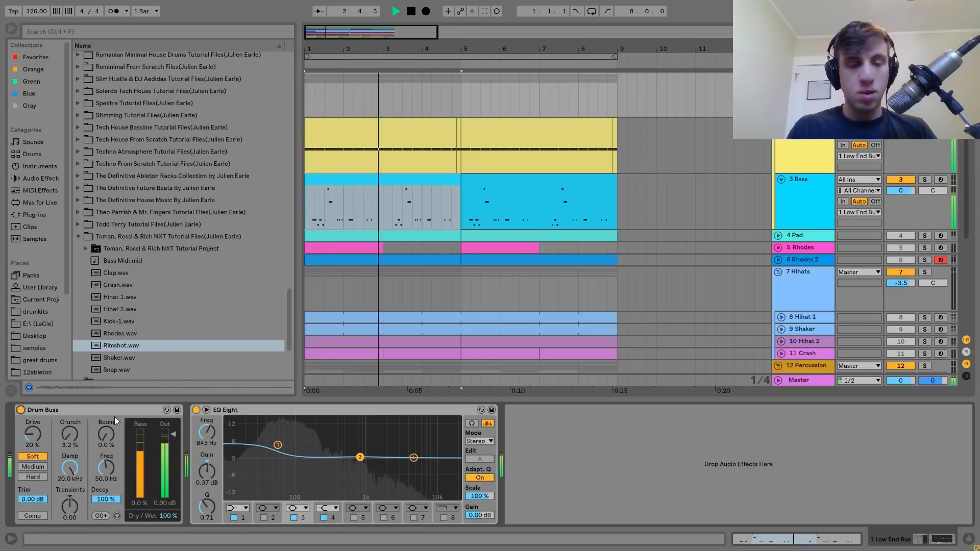
key("space")
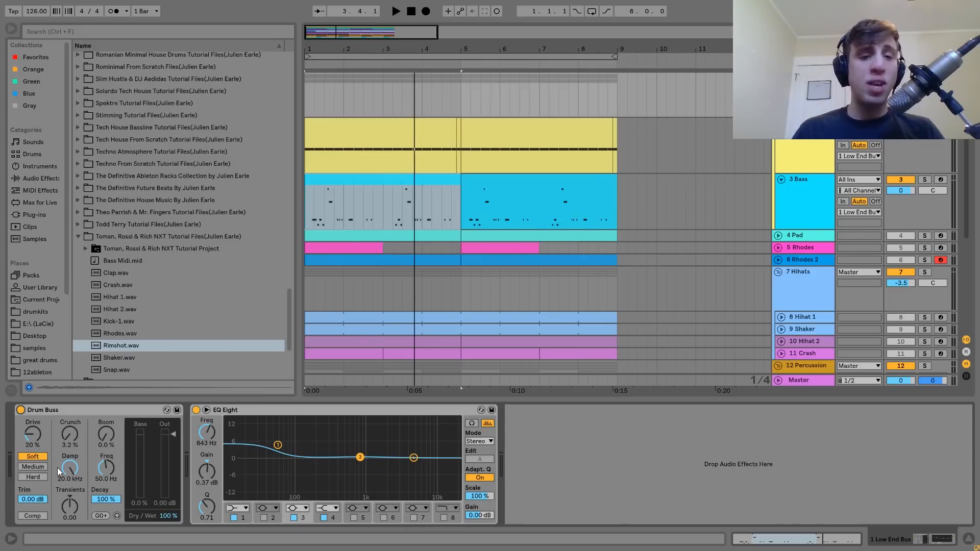
left_click(280, 447)
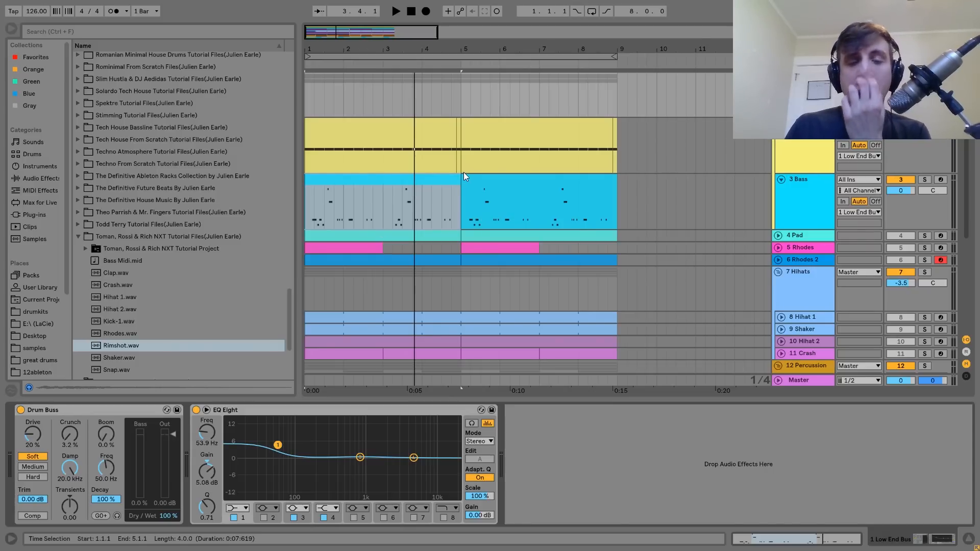
- Solo the Pad track, play it and unfold the track to show its notes
left_click(812, 237)
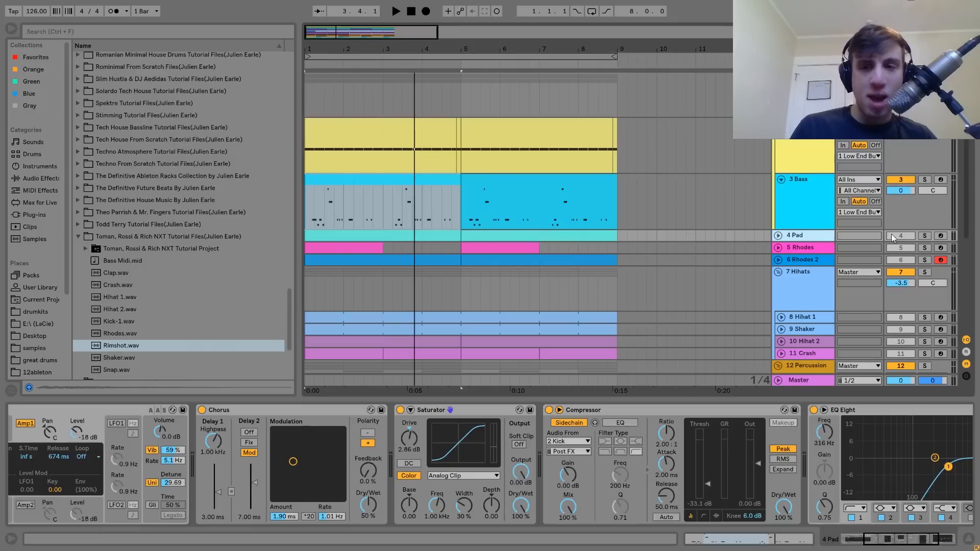
left_click(924, 236)
key("space")
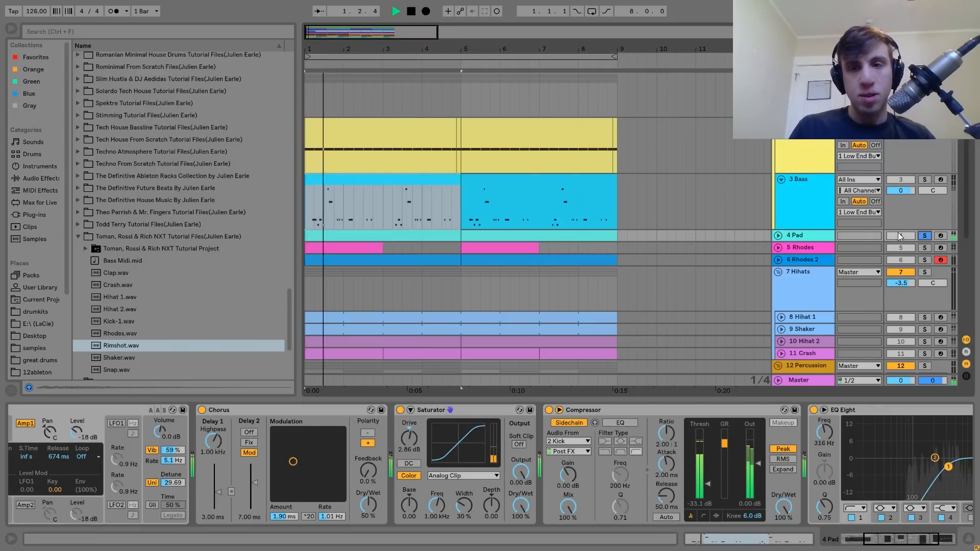
left_click(780, 236)
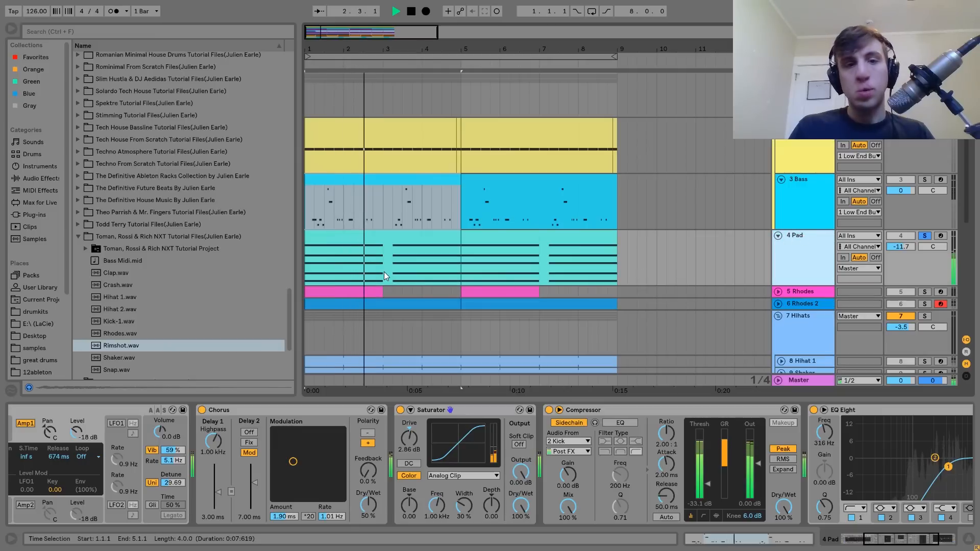
key("space")
- Examine the Pad clip's sustained chord in the MIDI editor and play it up to the gap at bar 3
double_click(407, 245)
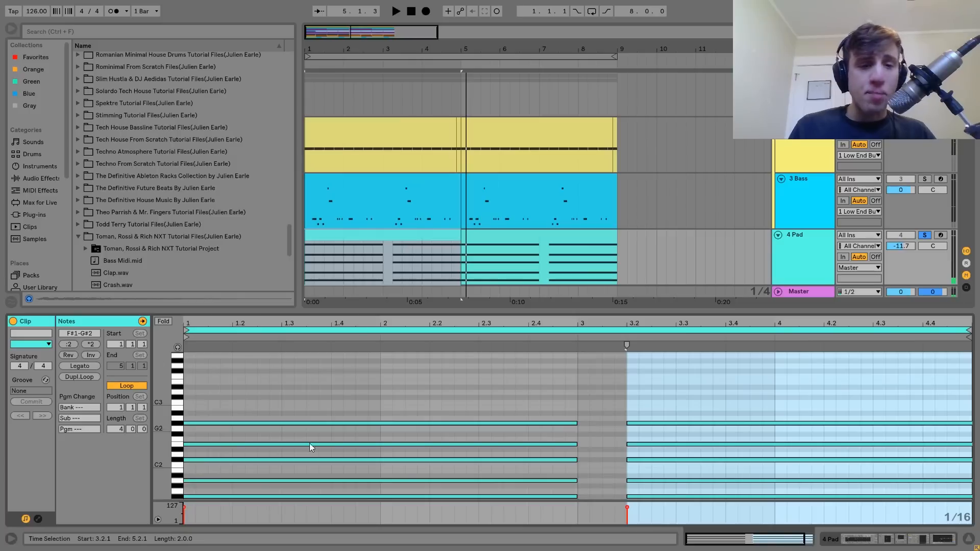
left_click_drag(159, 420, 275, 463)
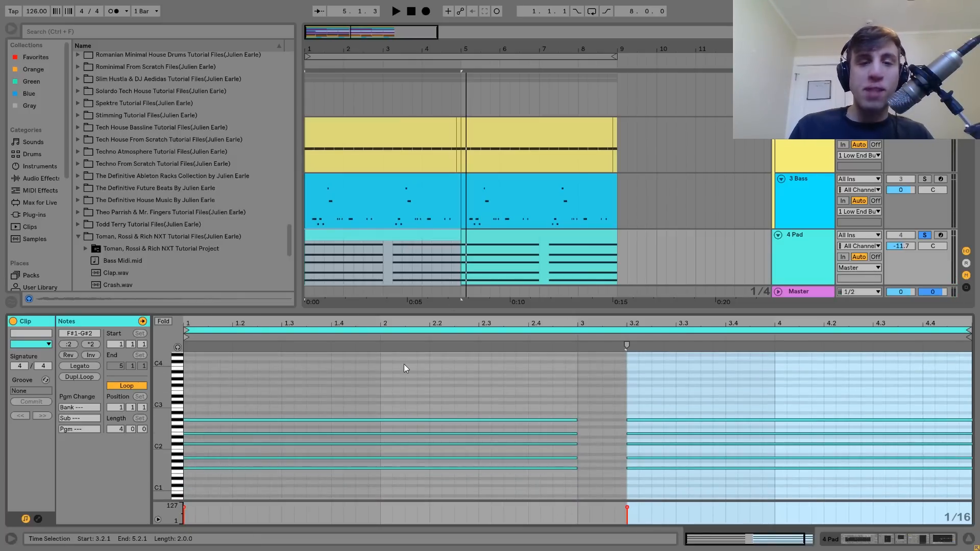
left_click(399, 258)
key("space")
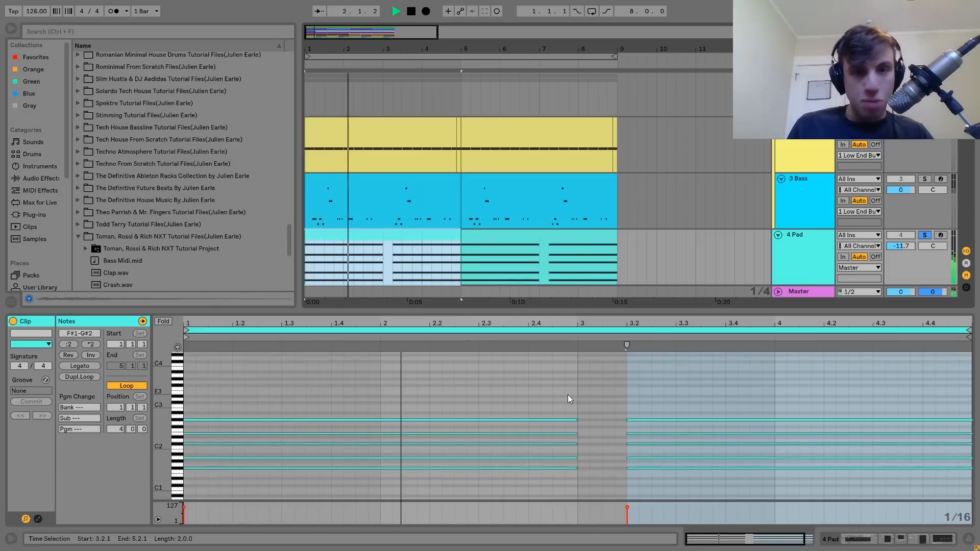
key("space")
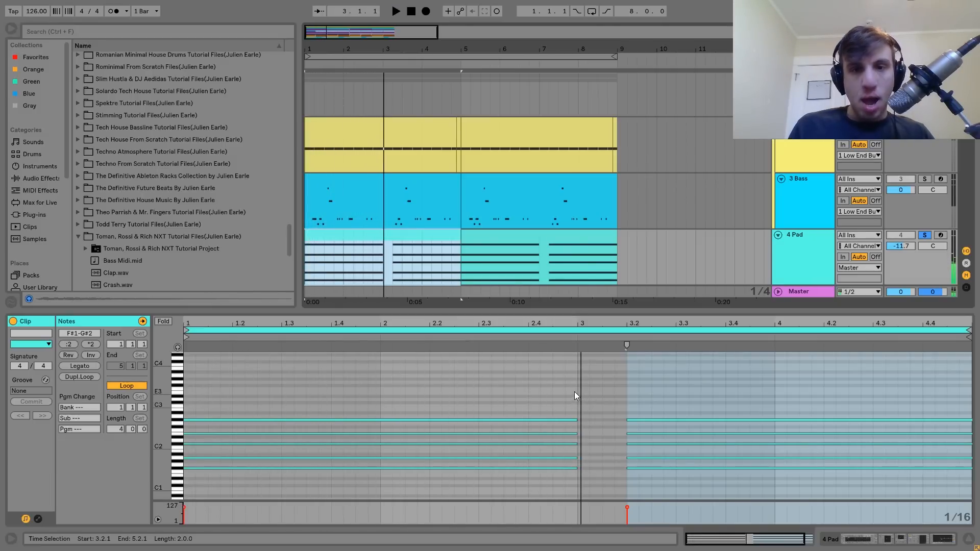
left_click(577, 395)
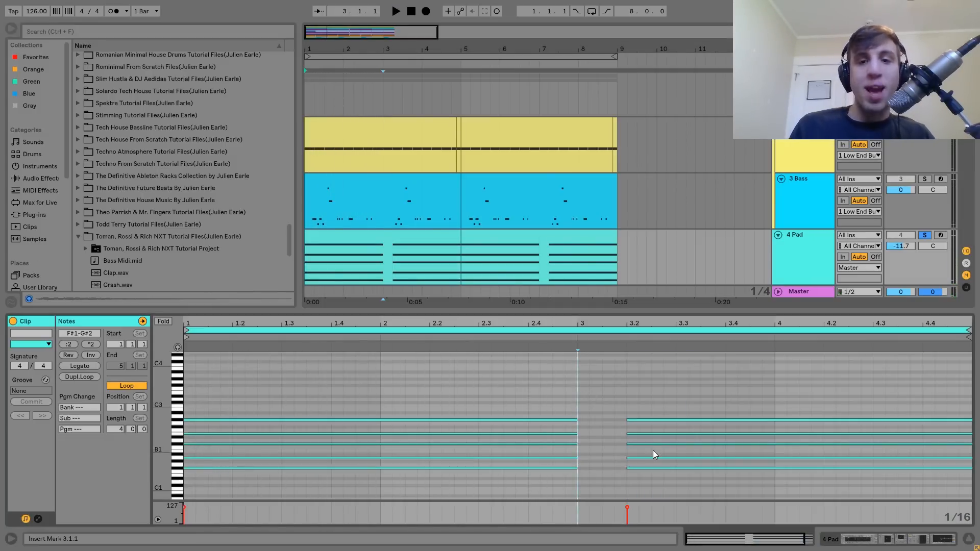
- Unsolo the Pad, leaving it active, and play it with the kick and bass around the gap at bar 3
left_click(930, 236)
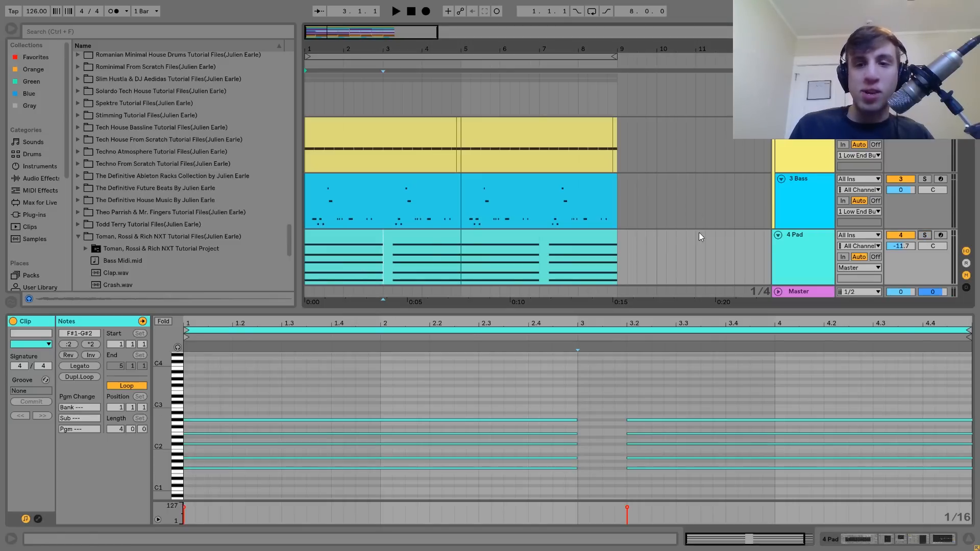
left_click(419, 240)
key("space")
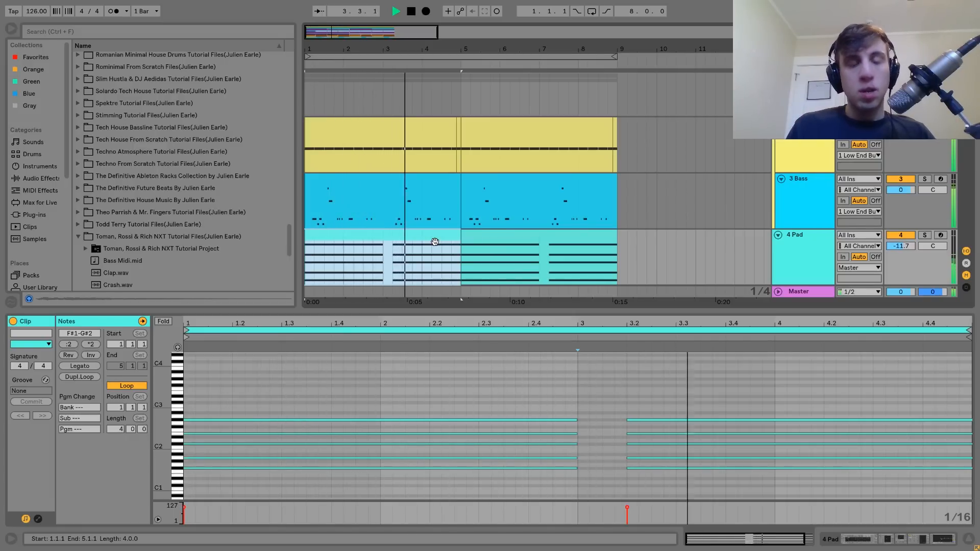
left_click(379, 272)
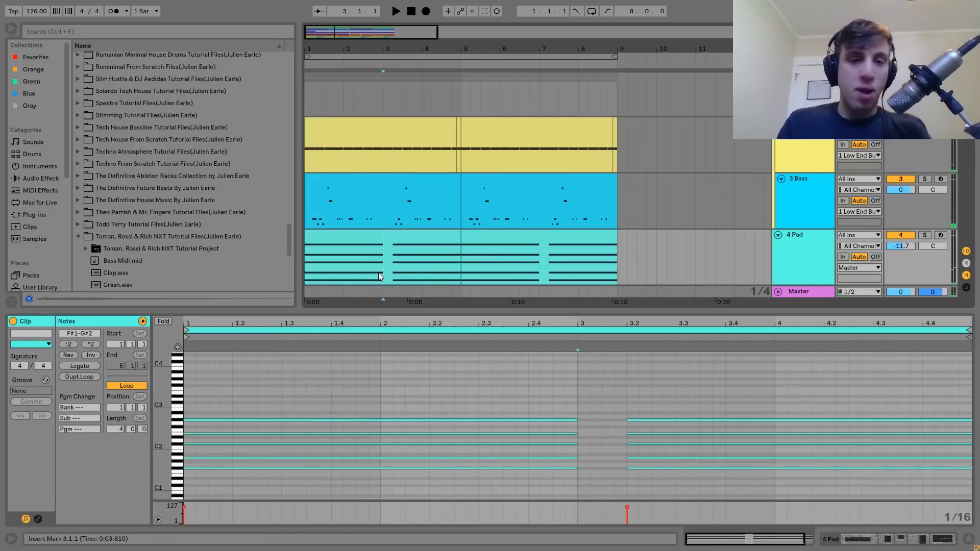
key("space")
key("space")
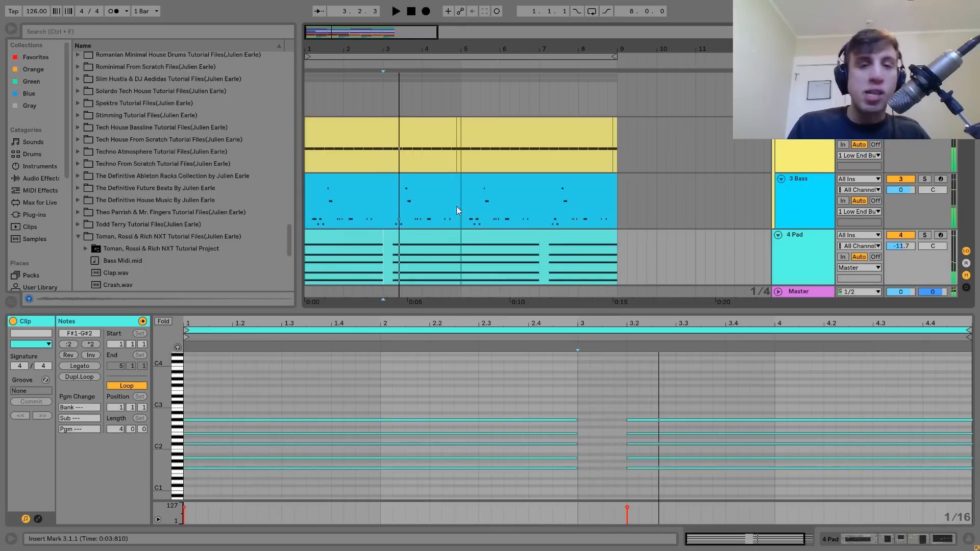
key("space")
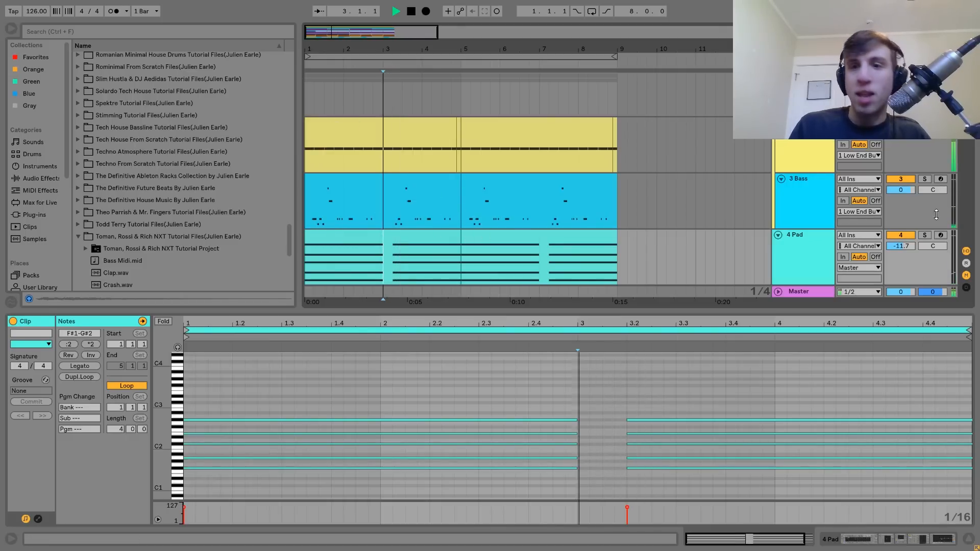
left_click(801, 259)
key("space")
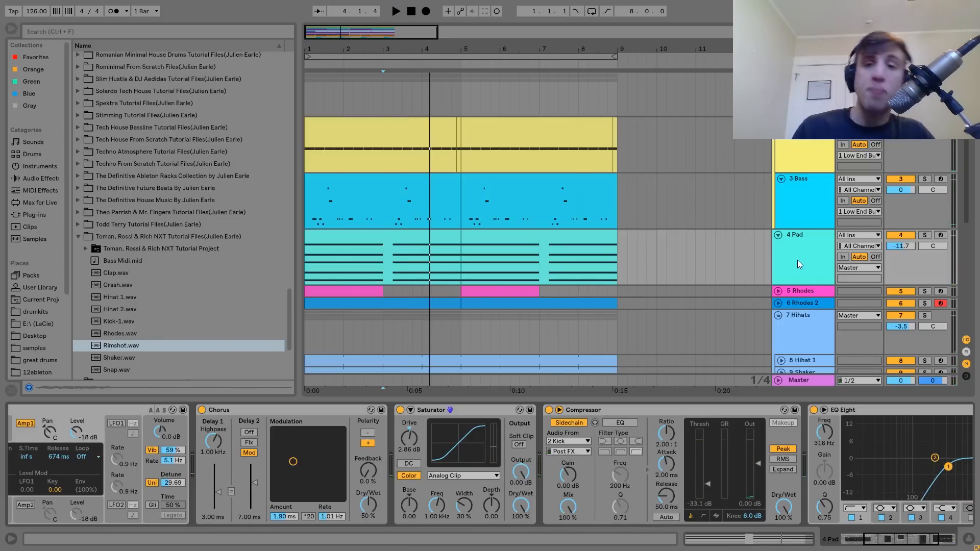
left_click(925, 235)
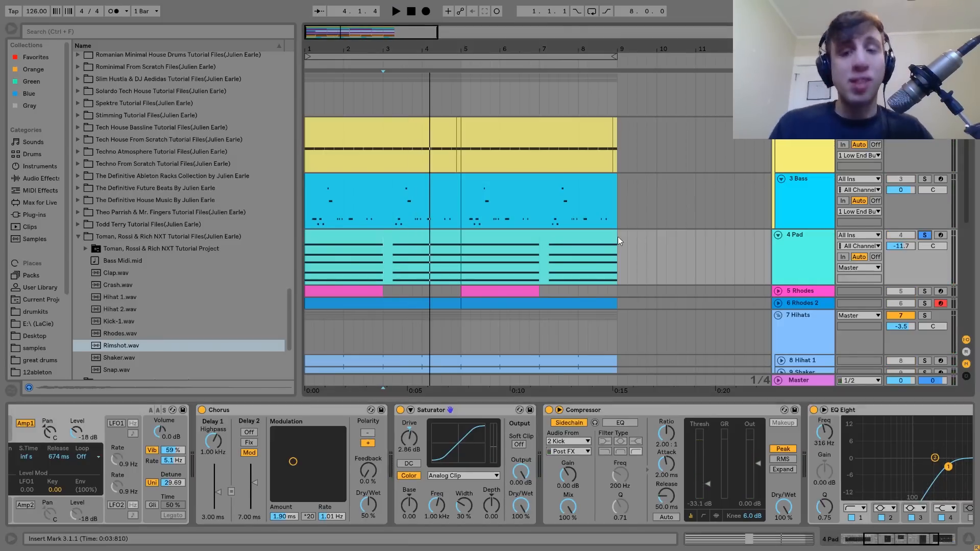
left_click(354, 233)
scroll(184, 468, "up", 5)
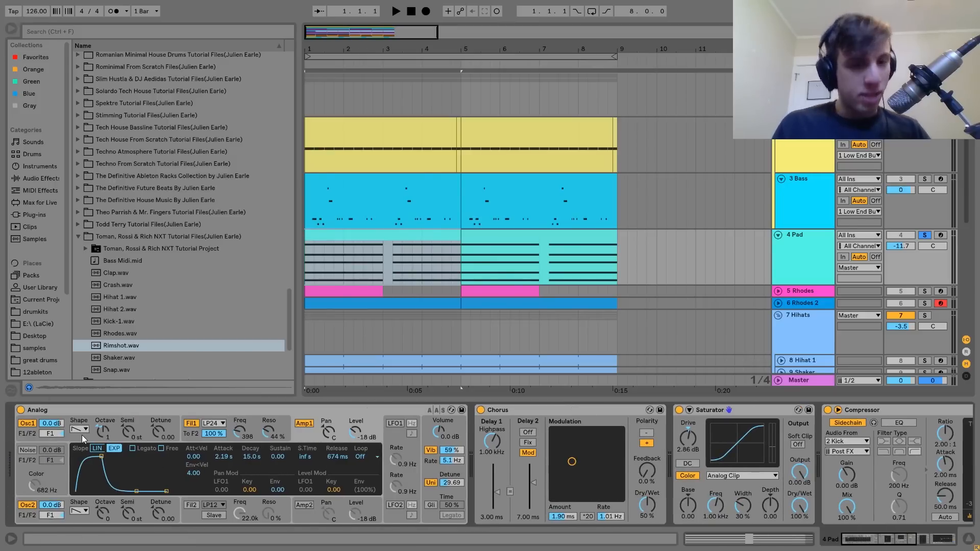
left_click(194, 433)
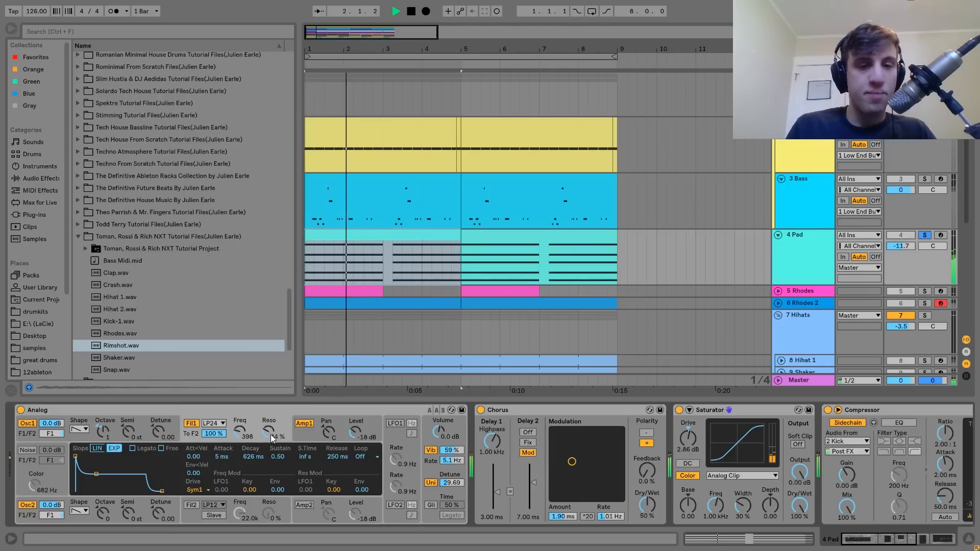
key("space")
- Play the pad with Analog's unison and vibrato disabled and enabled to compare the sound, leaving both enabled
left_click(425, 467)
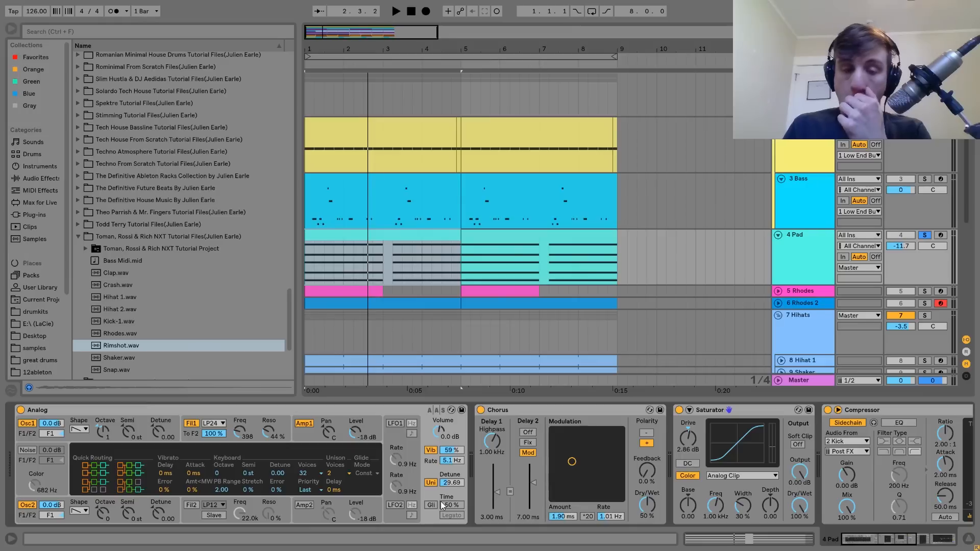
left_click(434, 483)
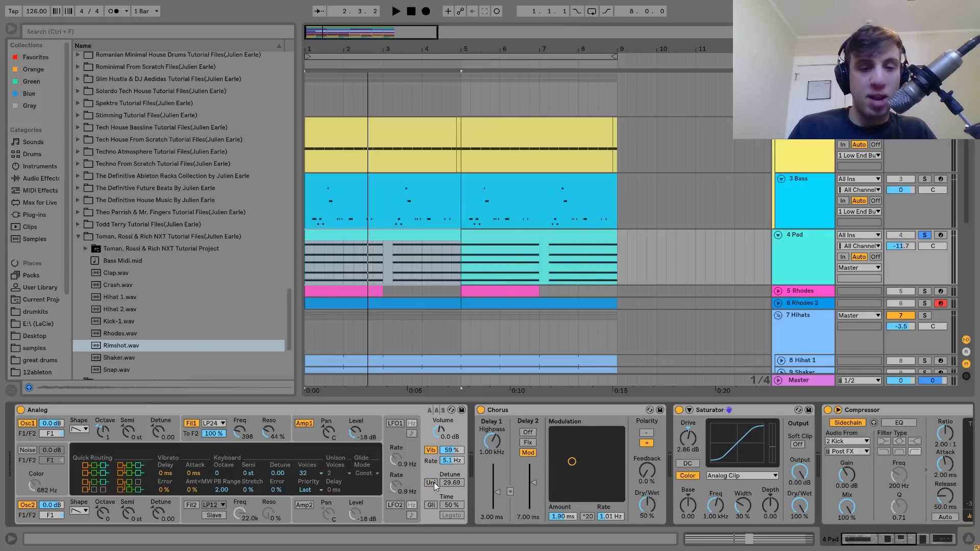
left_click(433, 452)
key("space")
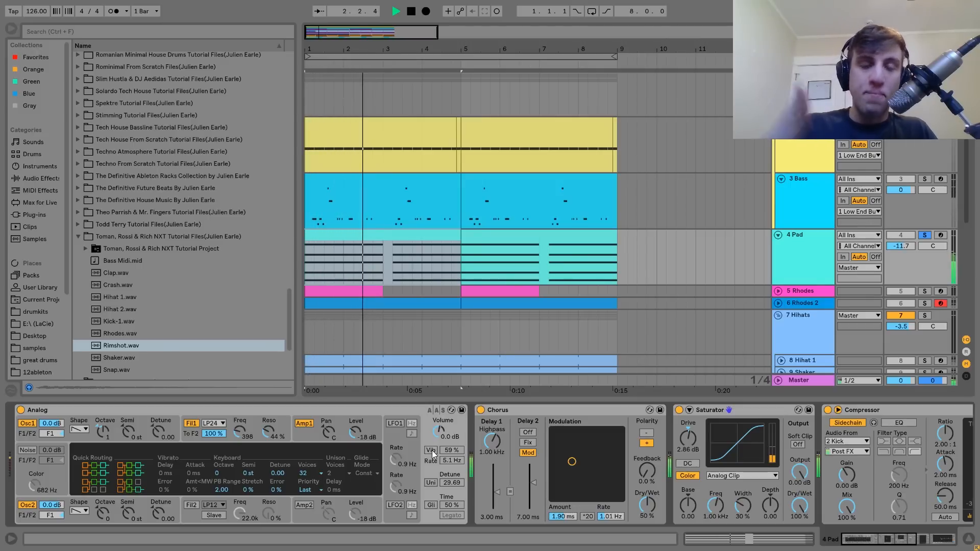
key("space")
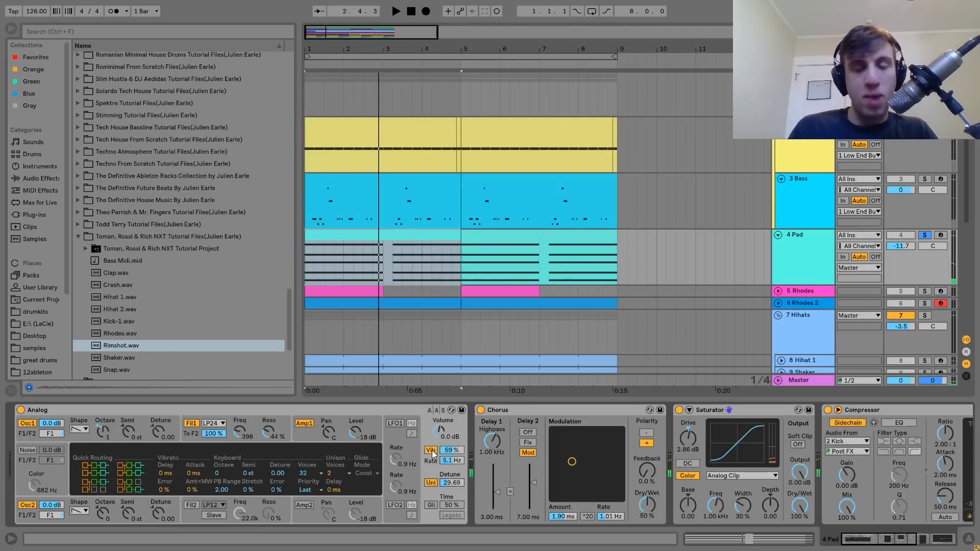
key("space")
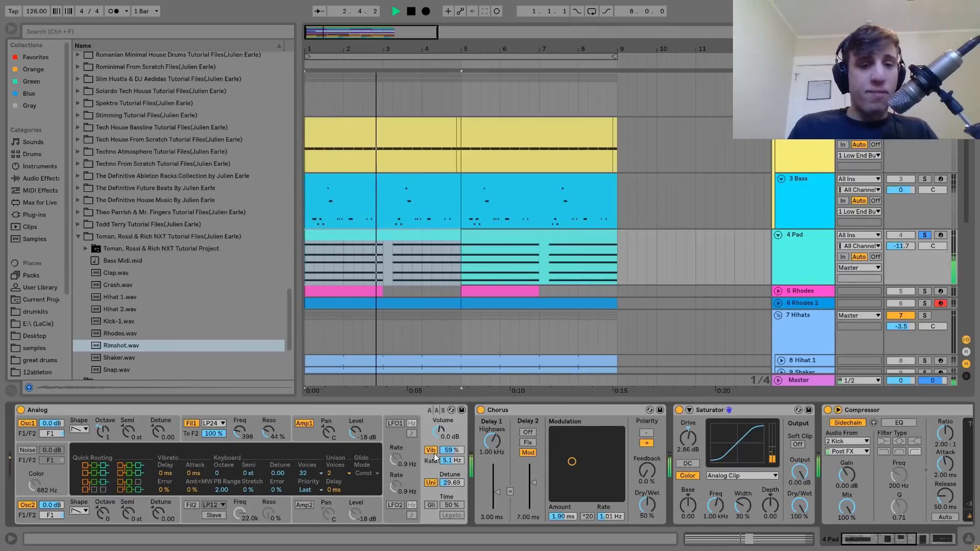
key("space")
- Set Analog's first amp envelope to a 5 ms attack and 1.00 sustain, and play the pad
left_click(302, 434)
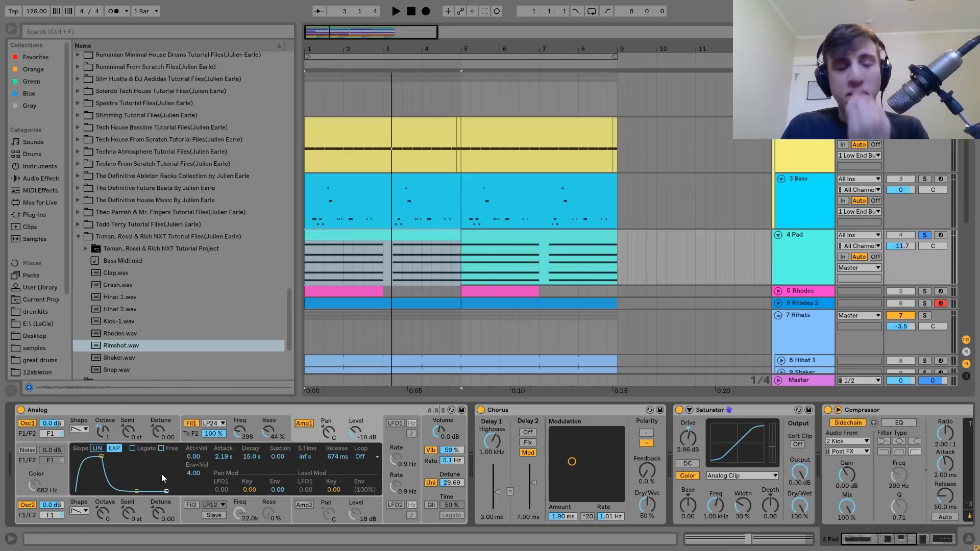
key("space")
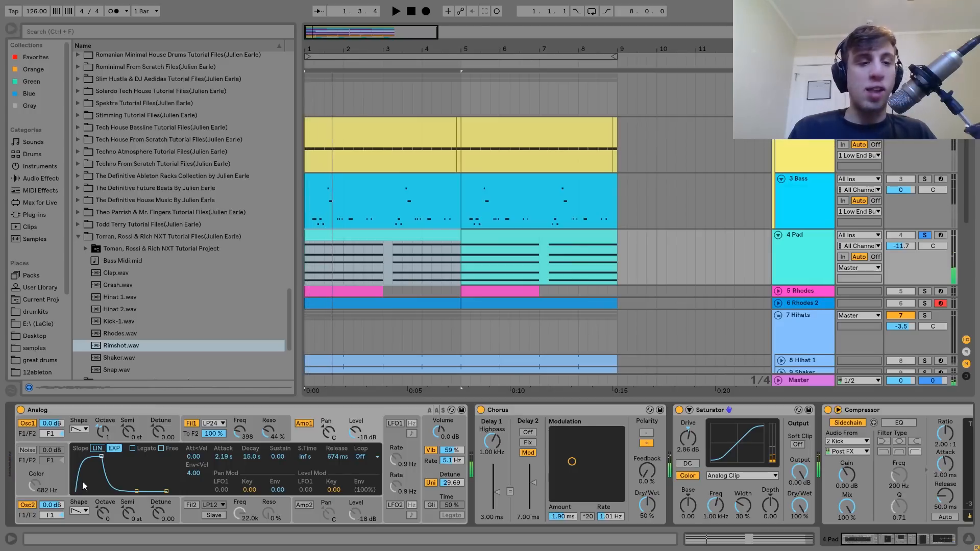
left_click_drag(101, 456, 103, 456)
left_click_drag(110, 491, 109, 457)
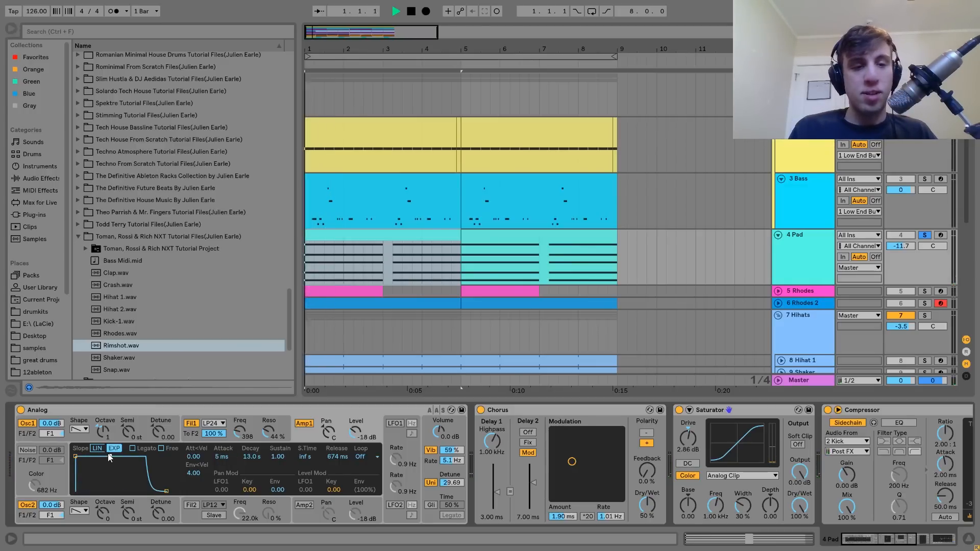
- Undo the attack and sustain changes to Analog's first amp envelope and toggle its slope mode, ending on exponential
key("ctrl+z")
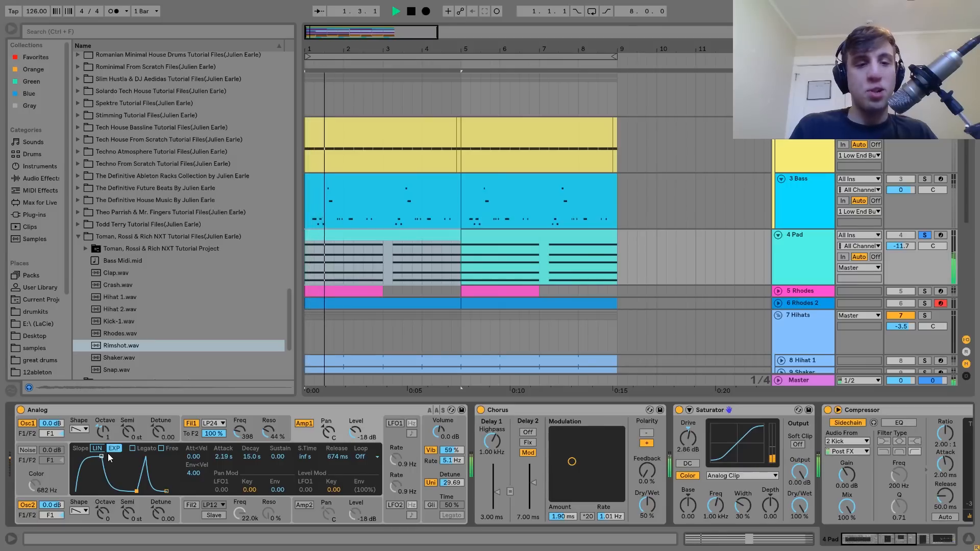
left_click(99, 449)
left_click(112, 448)
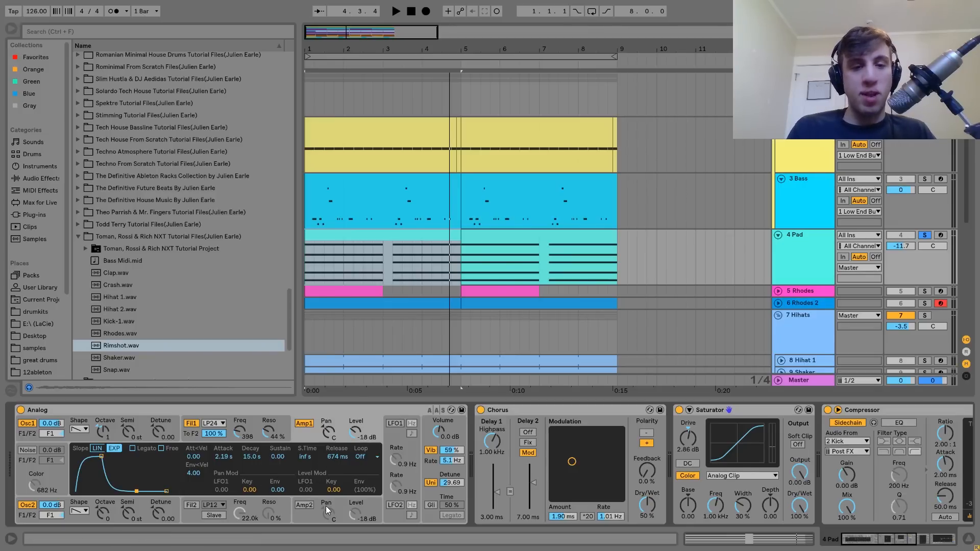
- Play the pad across the gap at bar 3 with the first amp envelope's release at 5 ms and again at 674 ms
left_click(363, 272)
key("space")
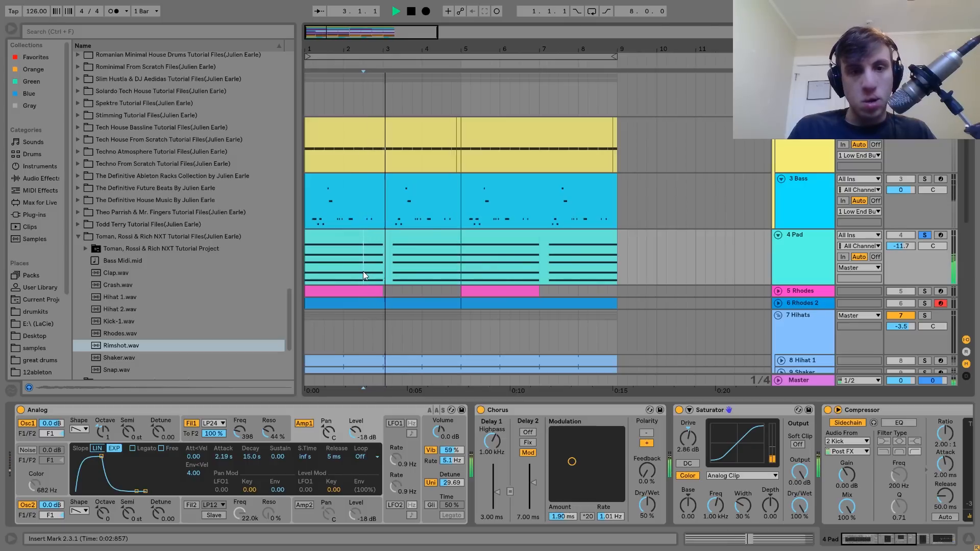
key("space")
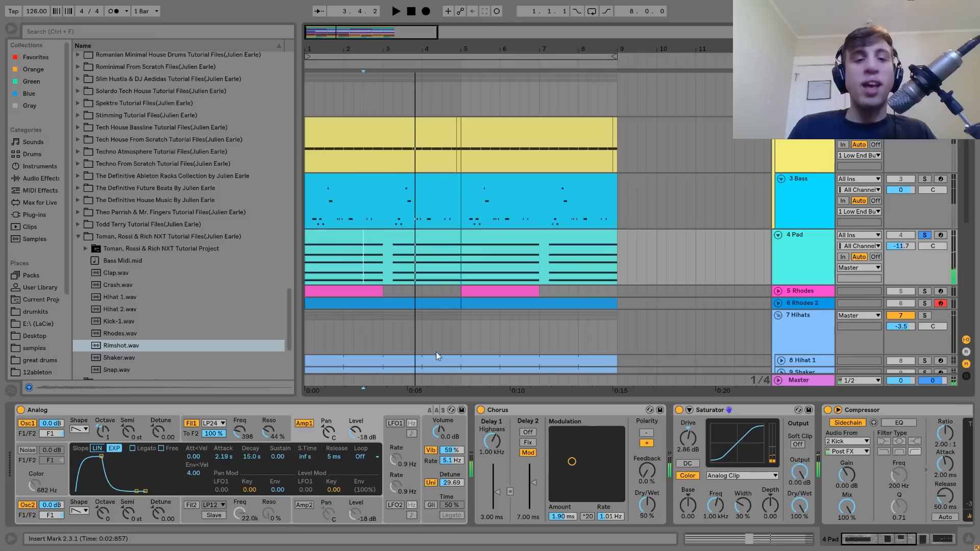
key("space")
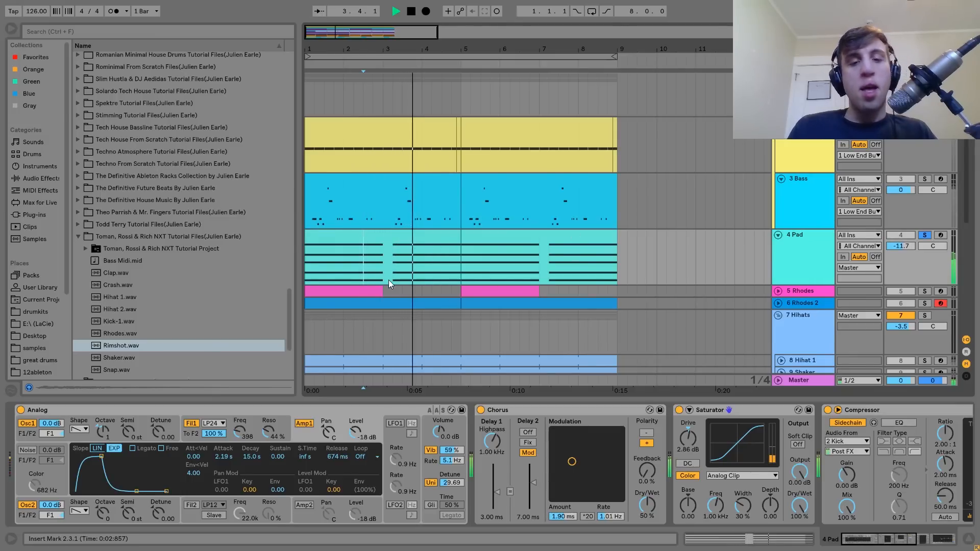
key("space")
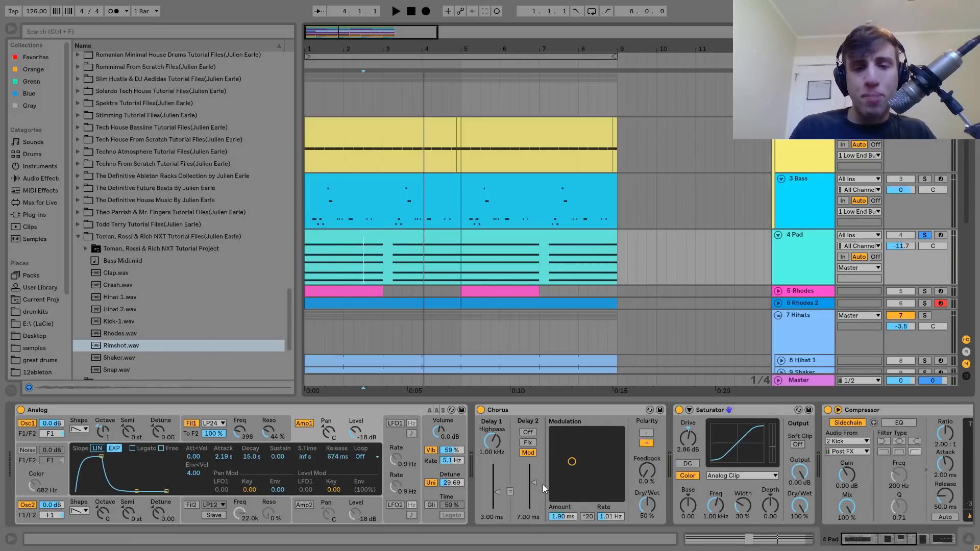
- Review the Pad's effects from Chorus onward and play the pad with Saturator disabled and enabled, leaving it enabled
scroll(543, 485, "right", 10)
scroll(543, 485, "left", 5)
scroll(543, 485, "left", 3)
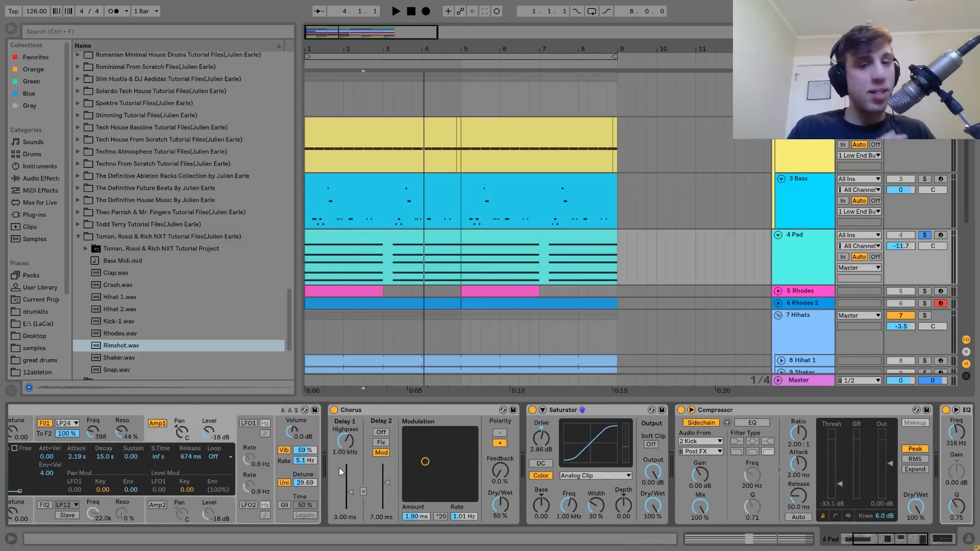
scroll(339, 467, "right", 5)
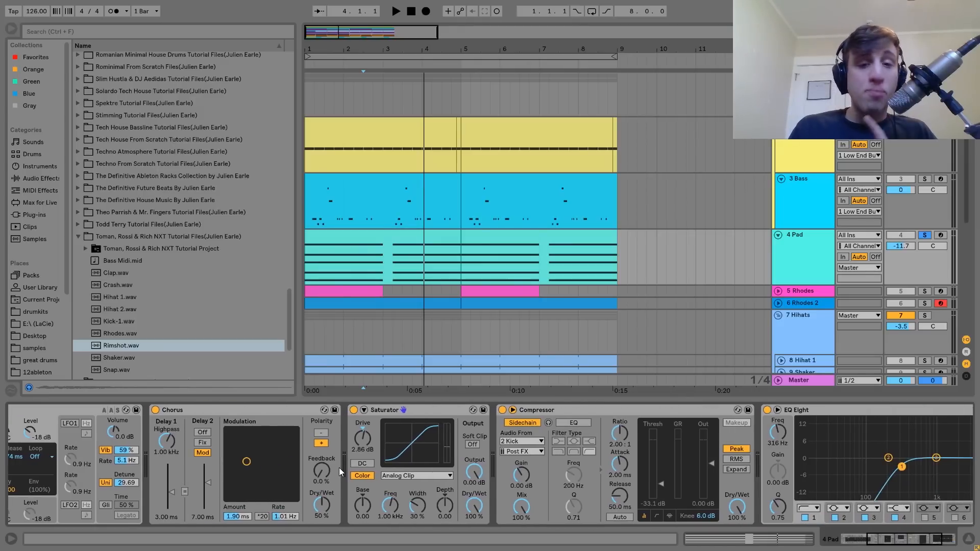
left_click(354, 412)
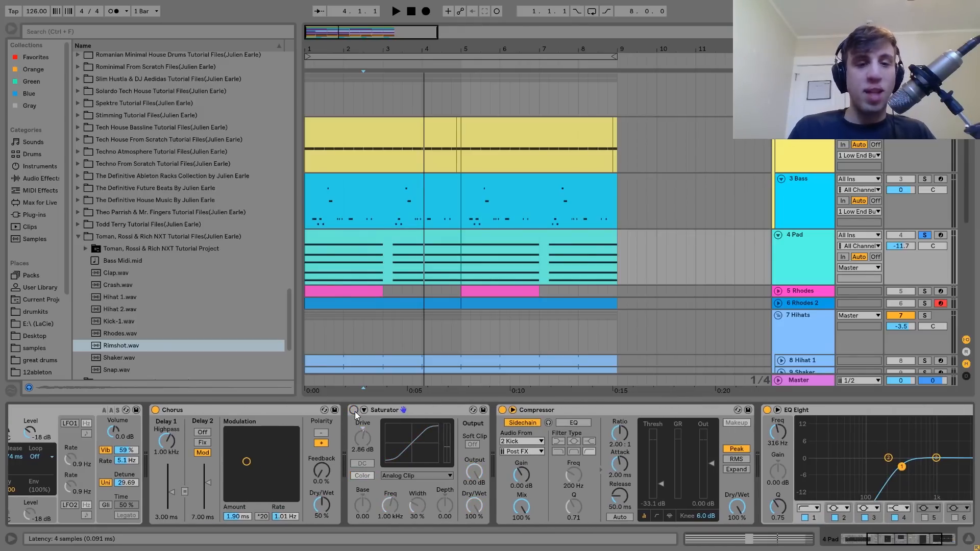
key("space")
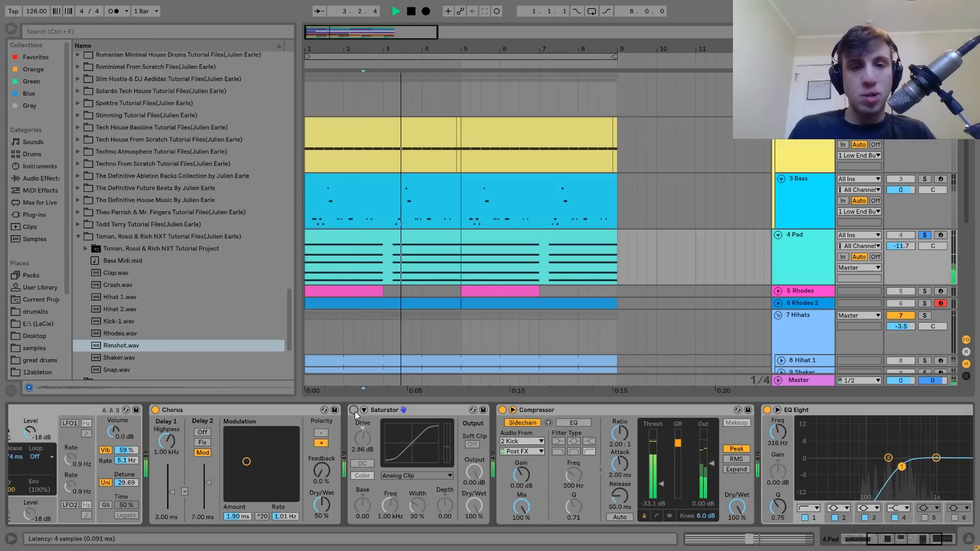
left_click(354, 411)
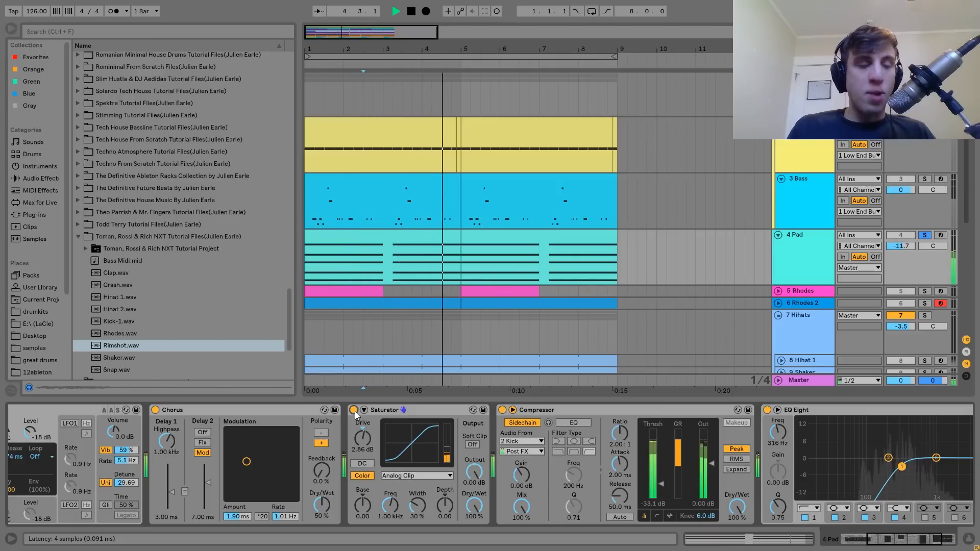
key("space")
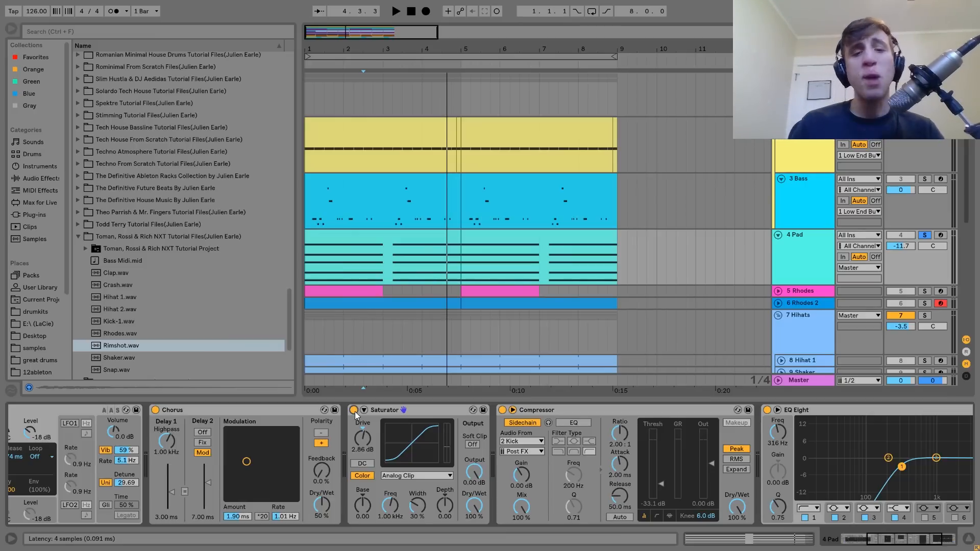
- Review the Pad's sidechain Compressor and adjust the low-cut band in EQ Eight to 316 Hz with a Q of 0.78
scroll(355, 412, "right", 3)
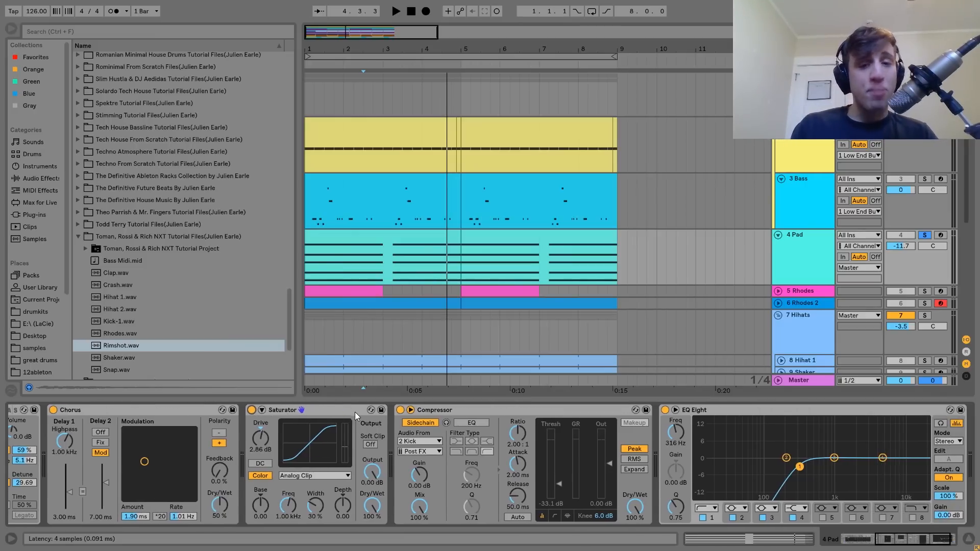
scroll(603, 444, "right", 1)
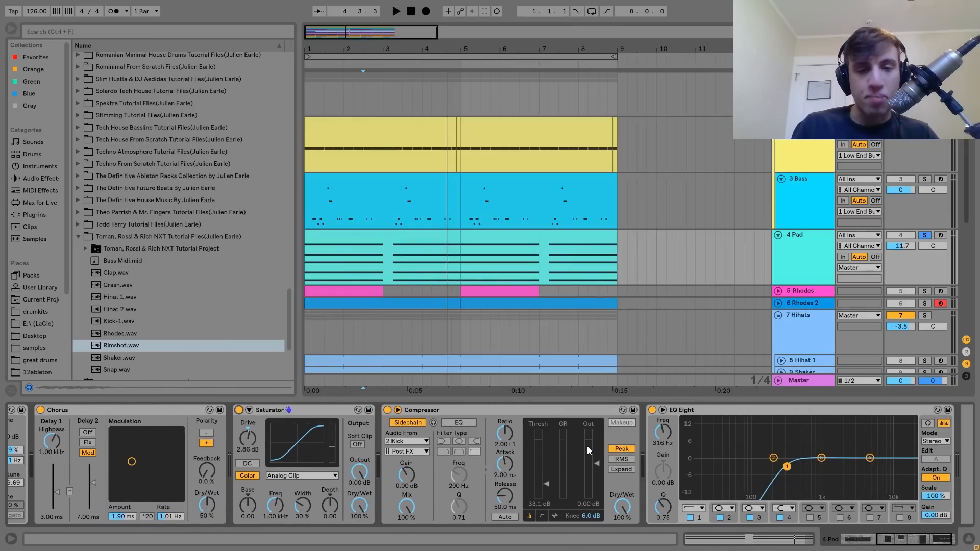
scroll(529, 494, "right", 3)
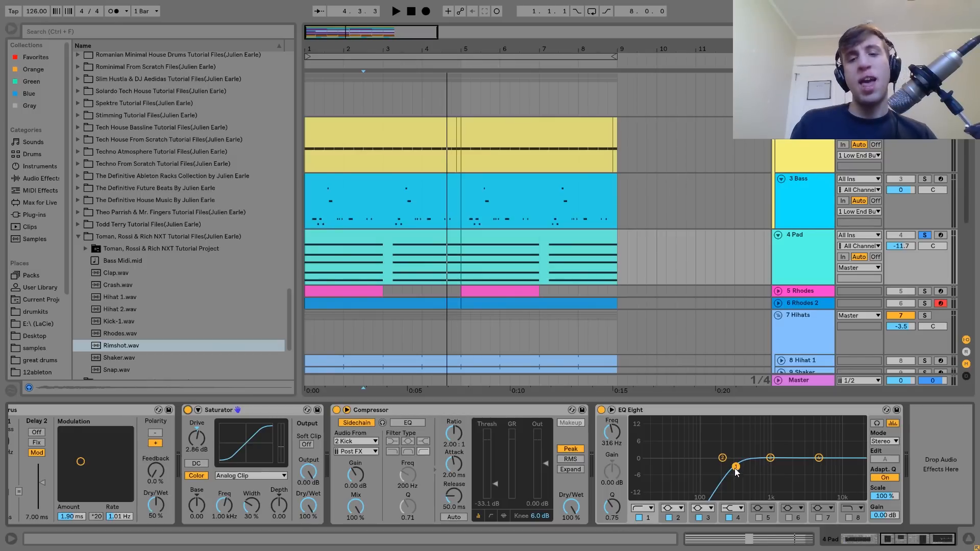
left_click_drag(736, 472, 737, 470)
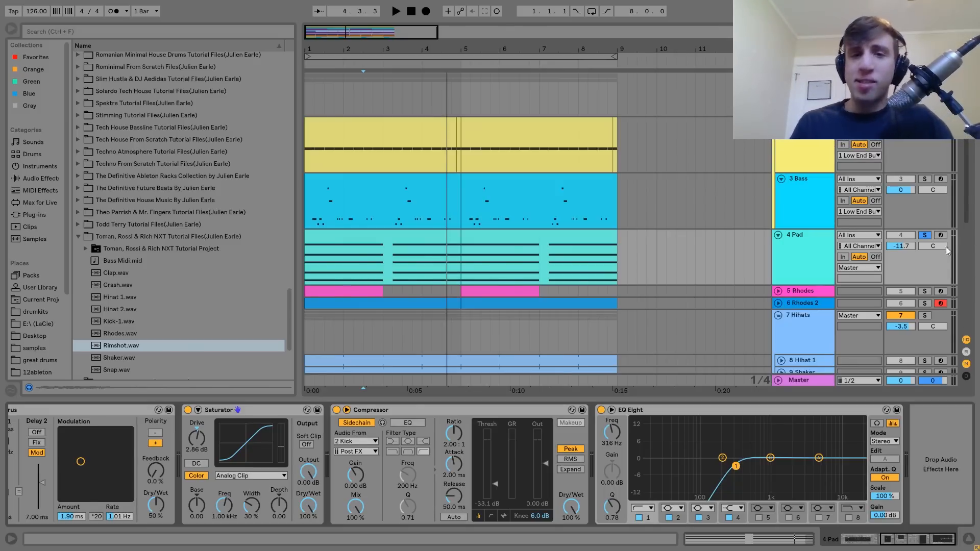
- Solo and unfold the Rhodes track, play its first clip and select the Rhodes.wav sample in the browser
left_click(925, 291)
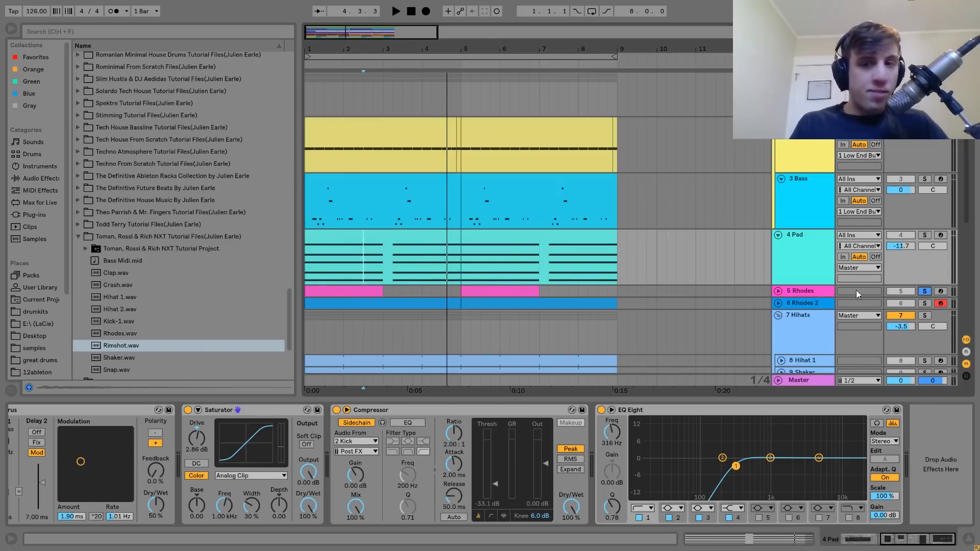
left_click(778, 291)
left_click(341, 295)
key("space")
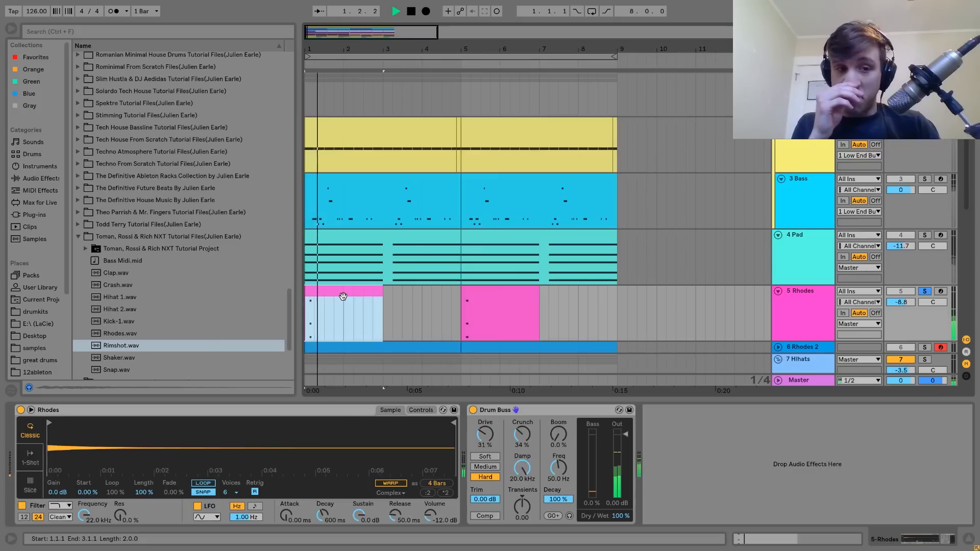
key("space")
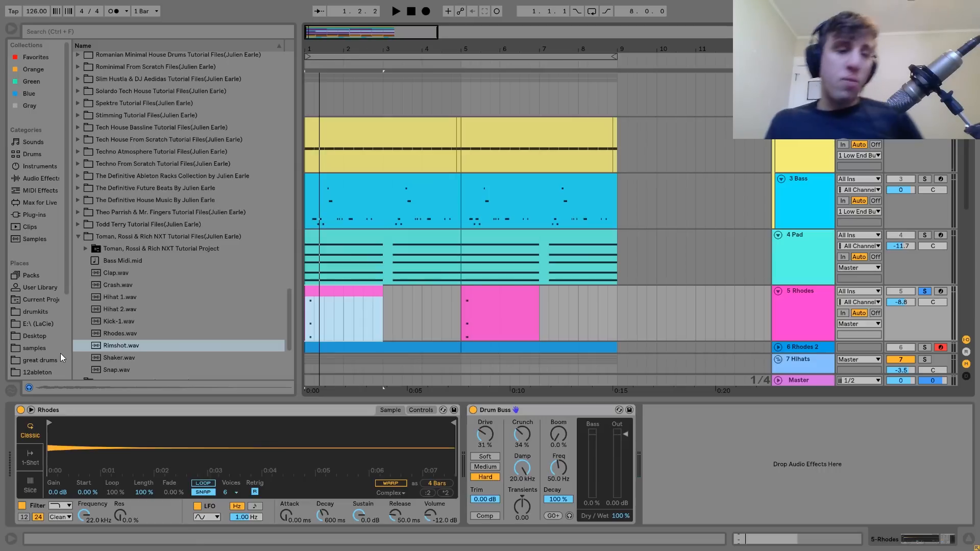
left_click(124, 333)
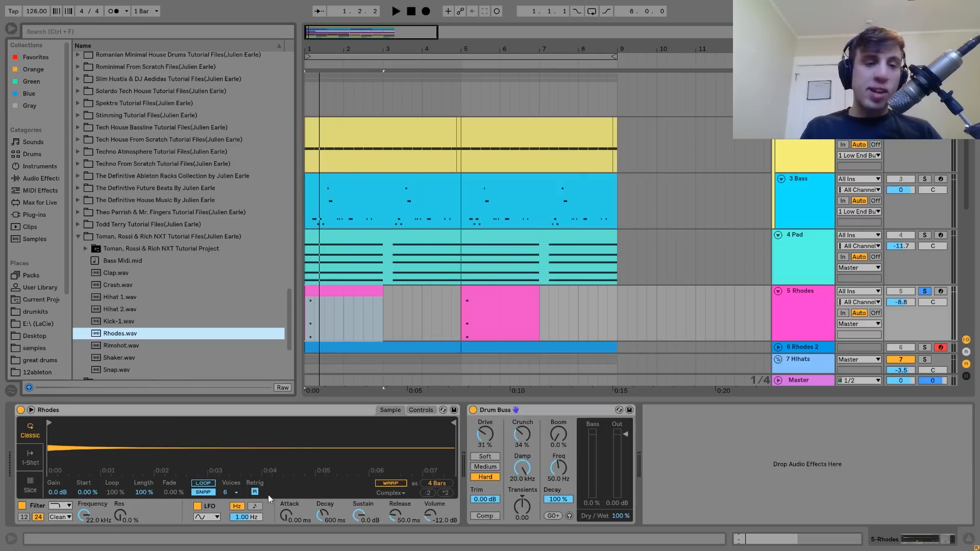
key("space")
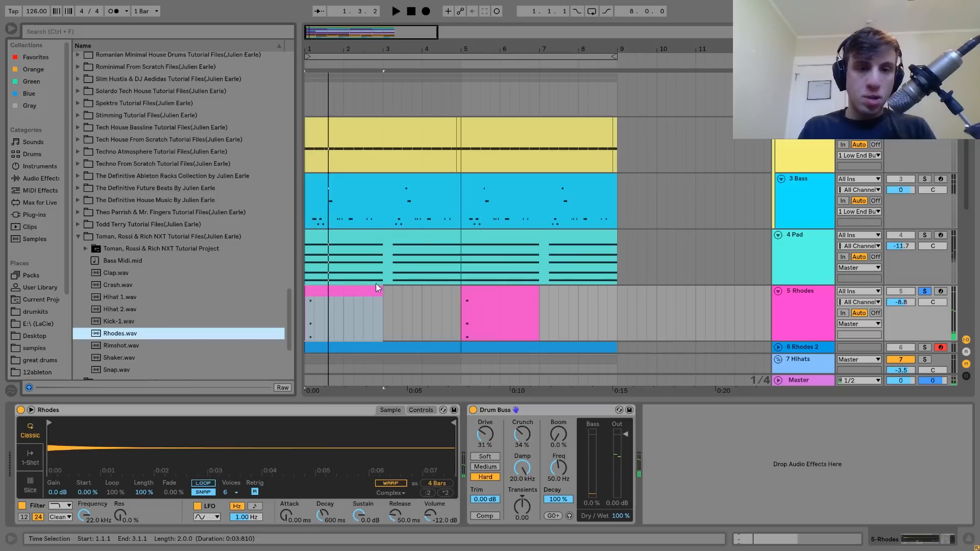
- Open the first Rhodes clip's MIDI notes and play the chord from the start
double_click(341, 292)
key("space")
left_click(244, 493)
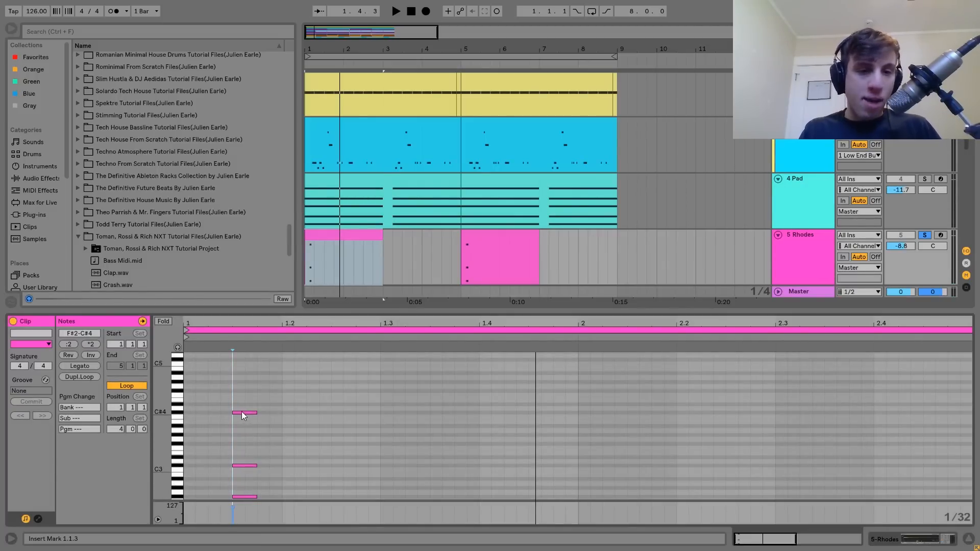
key("space")
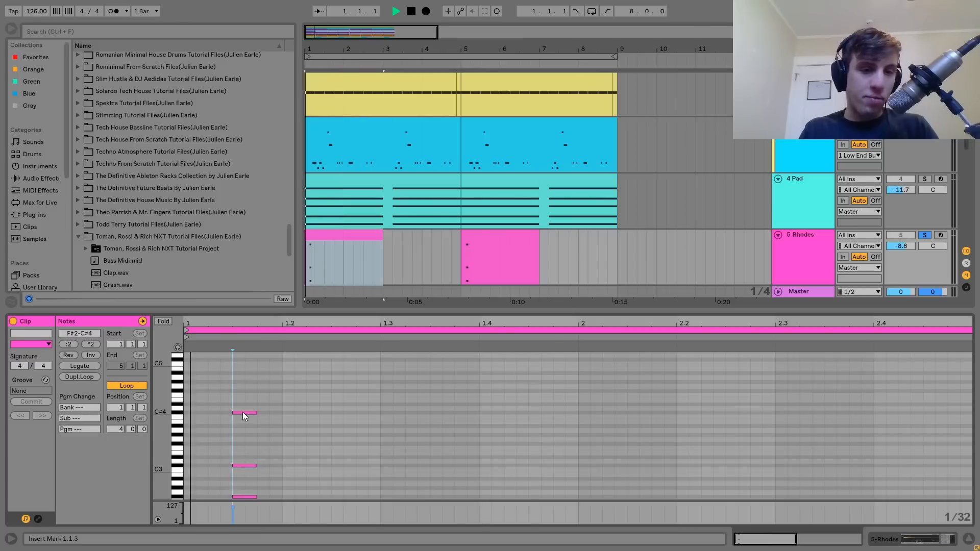
key("space")
key("space")
key("space")
- Play the Rhodes chord with its C#4 note deactivated and reactivated to compare, leaving the note active
left_click_drag(246, 422, 239, 360)
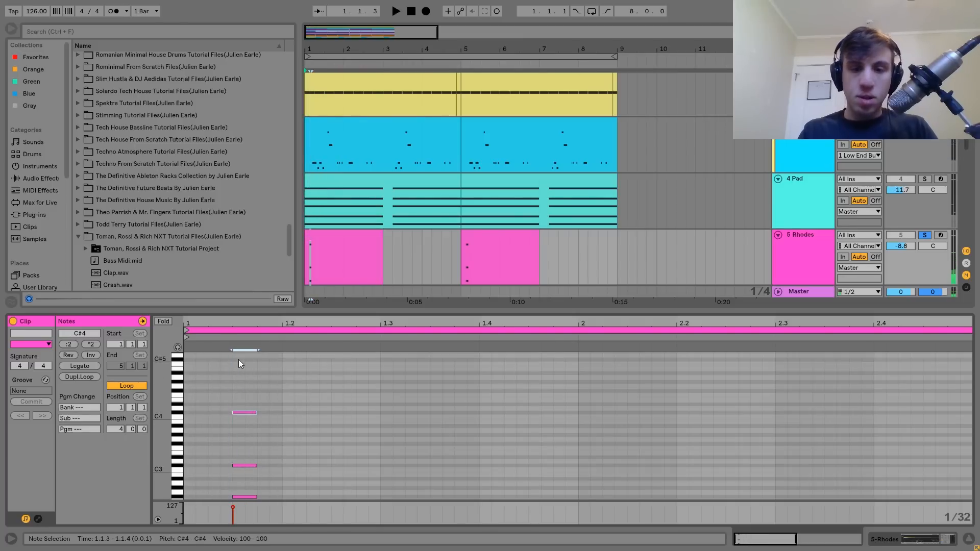
key("0")
key("space")
key("space")
key("0")
key("space")
key("space")
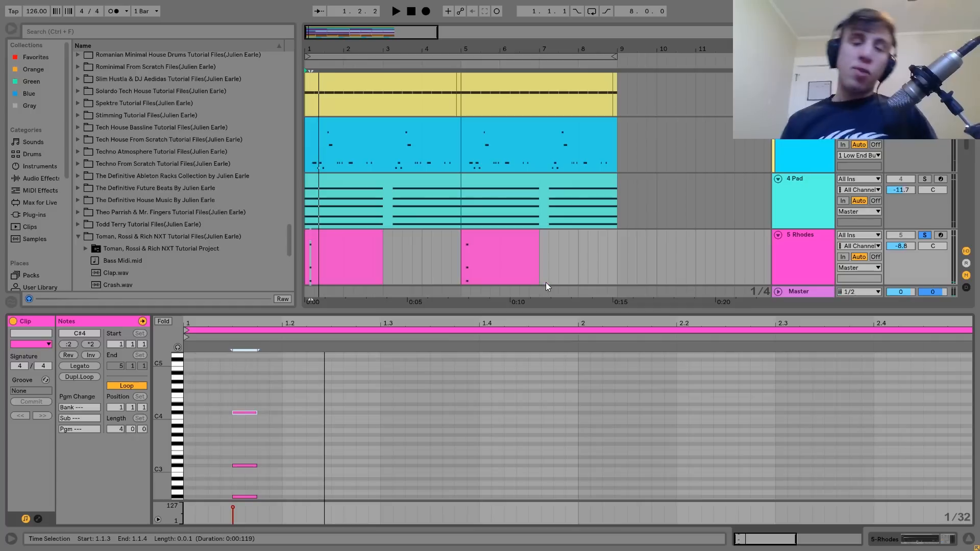
- Unsolo the Rhodes, play it with the other tracks and show its device chain
left_click(926, 235)
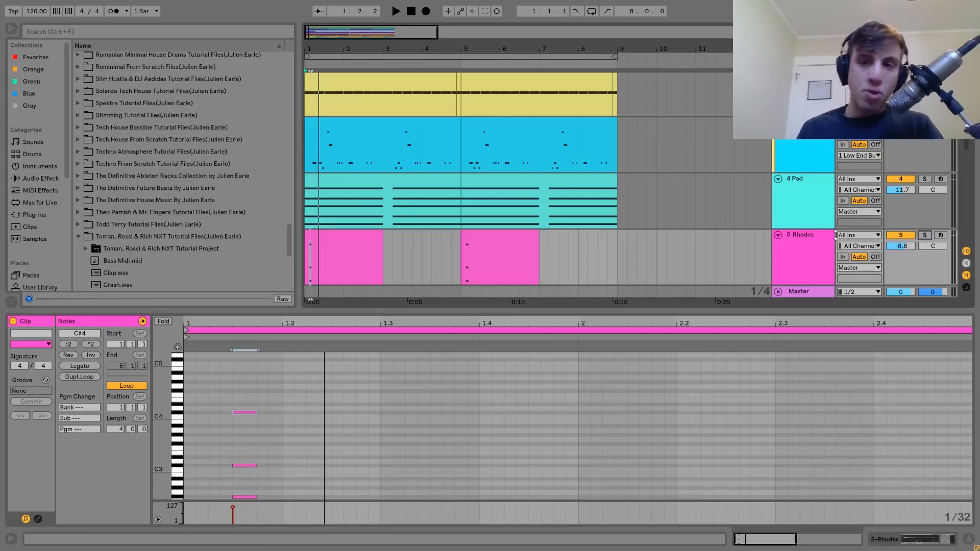
left_click(804, 241)
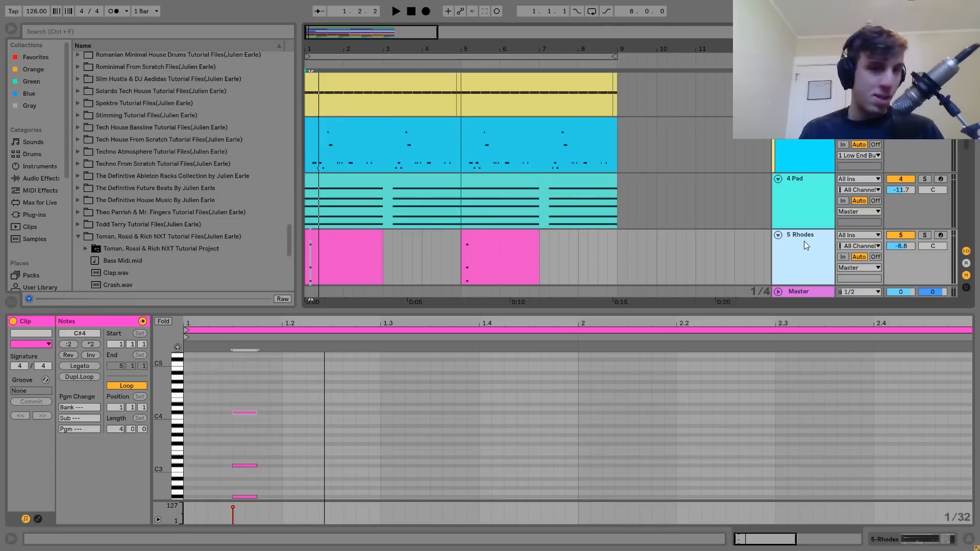
key("space")
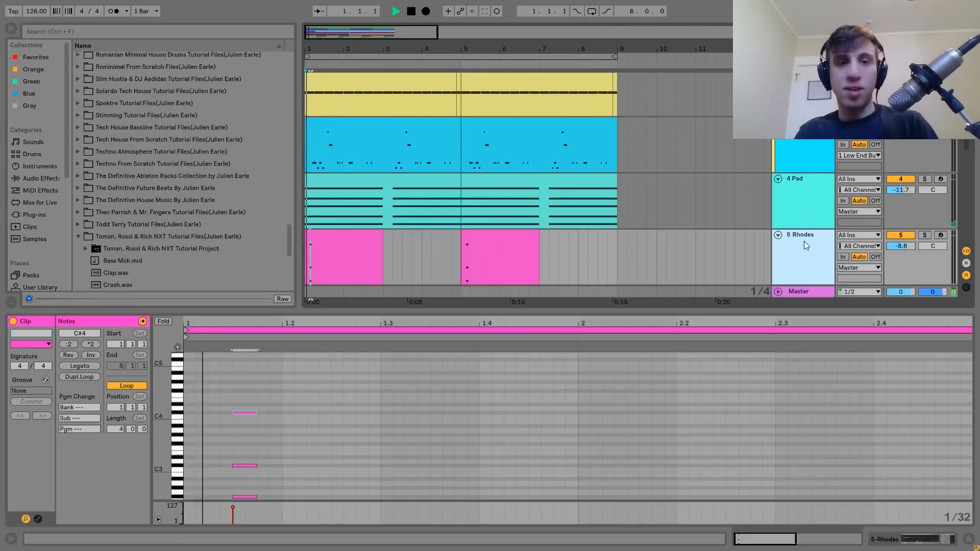
double_click(787, 252)
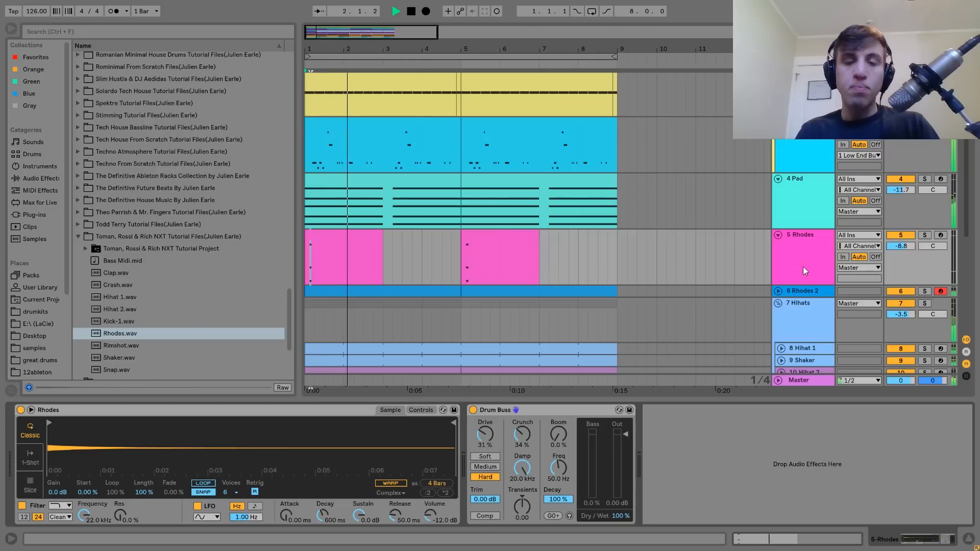
key("space")
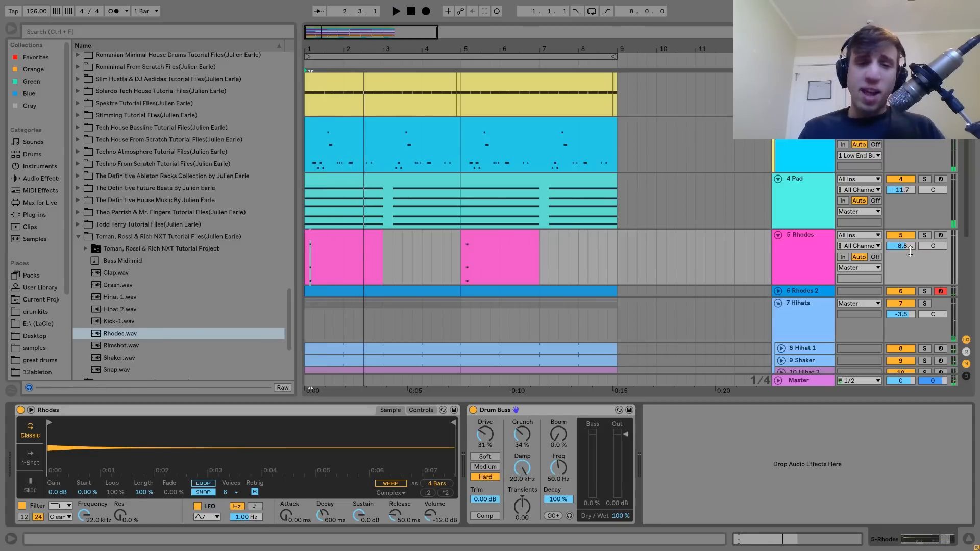
- Solo the Rhodes and play it with Drum Buss disabled and enabled to compare, leaving the effect on
left_click(924, 234)
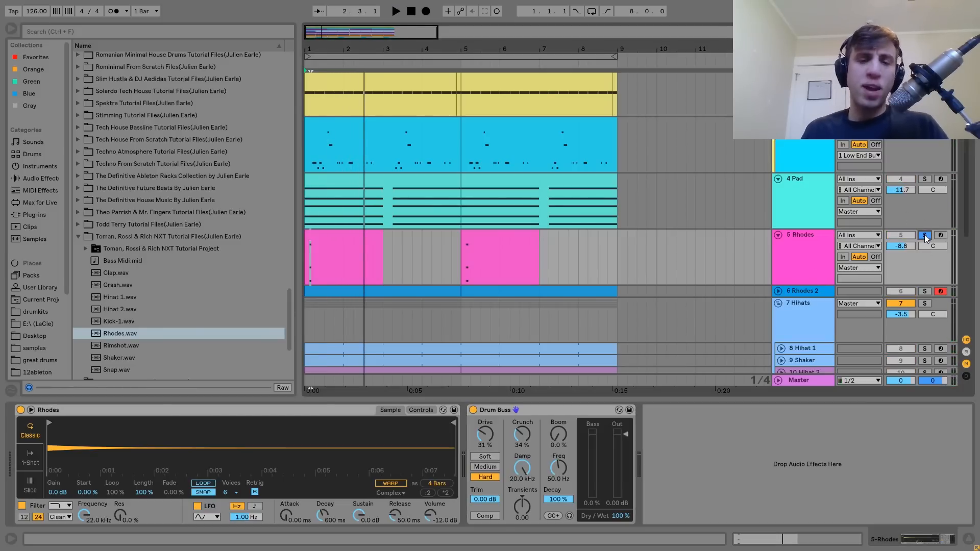
left_click(474, 410)
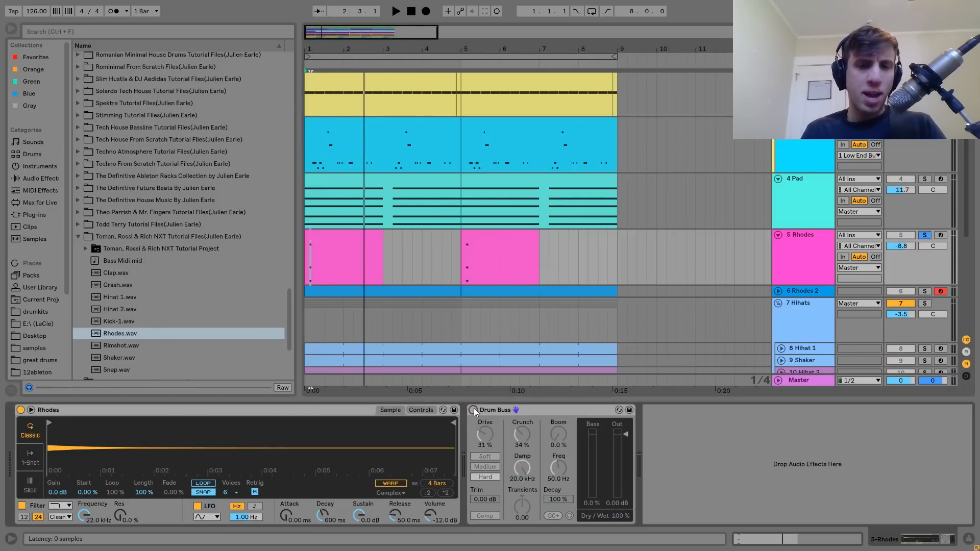
key("space")
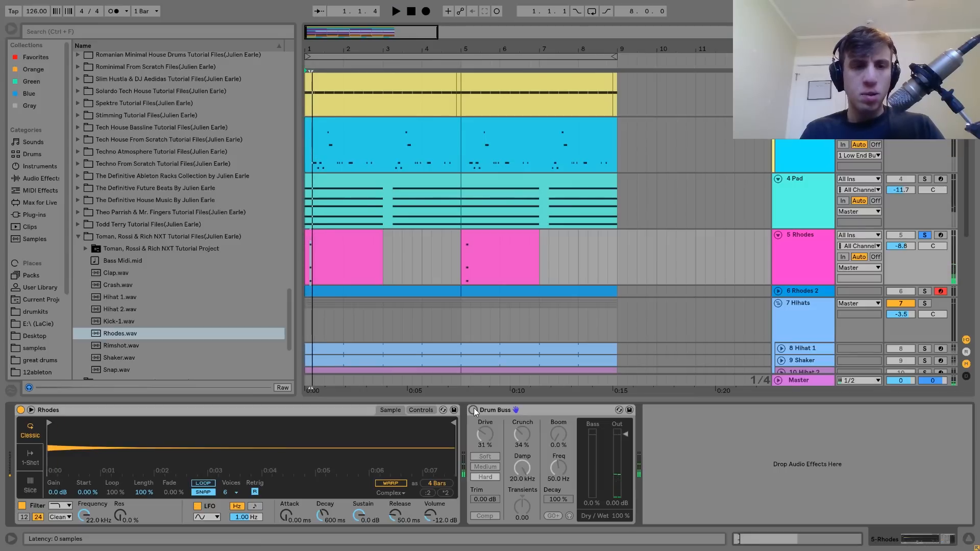
left_click(474, 410)
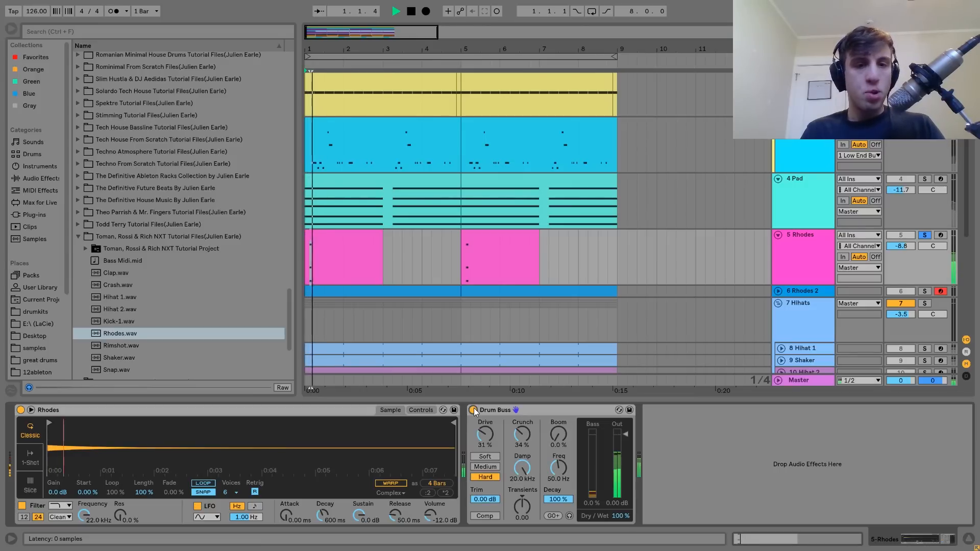
key("space")
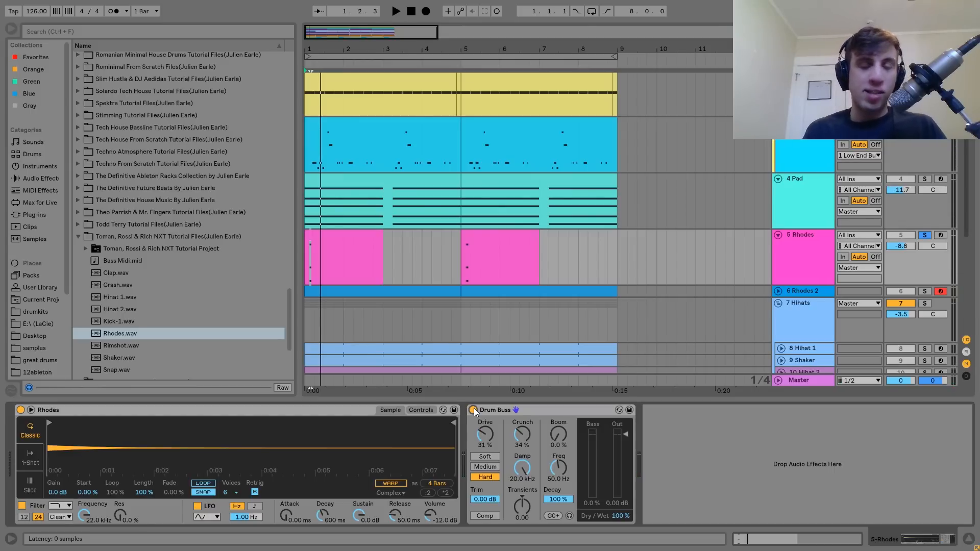
- Unfold the Rhodes 2 track, solo it and play its notes from bar 2
left_click(807, 290)
left_click(779, 291)
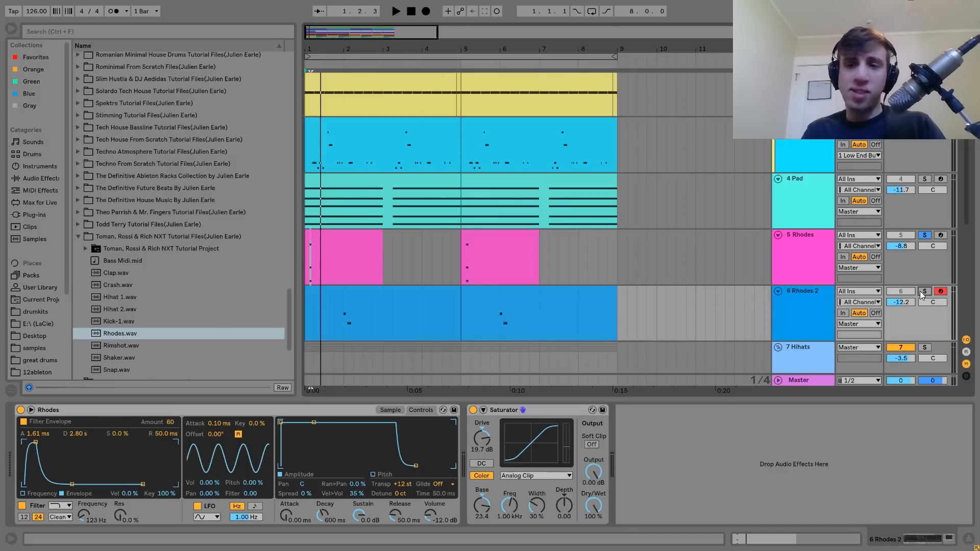
left_click(924, 291)
scroll(636, 292, "down", 3)
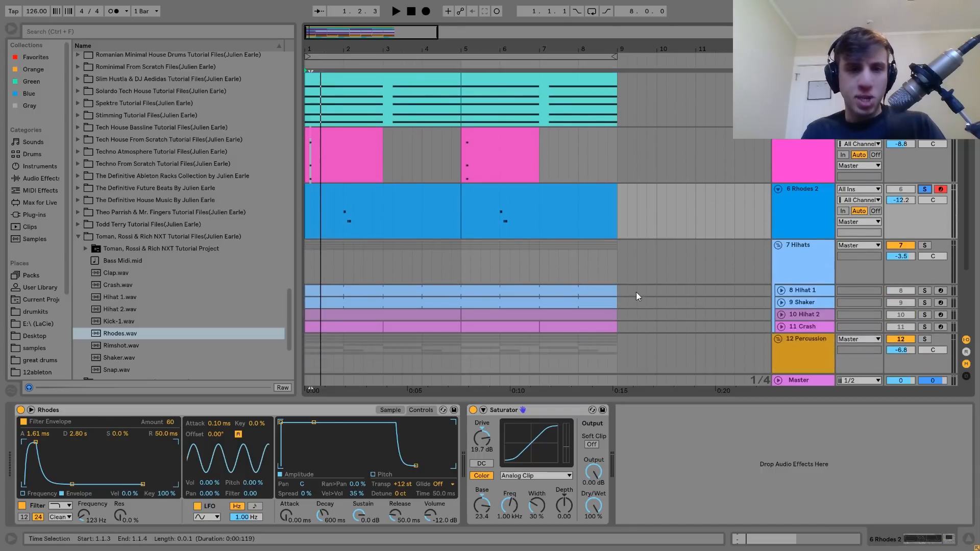
left_click(341, 227)
key("space")
key("space")
key("space")
key("space")
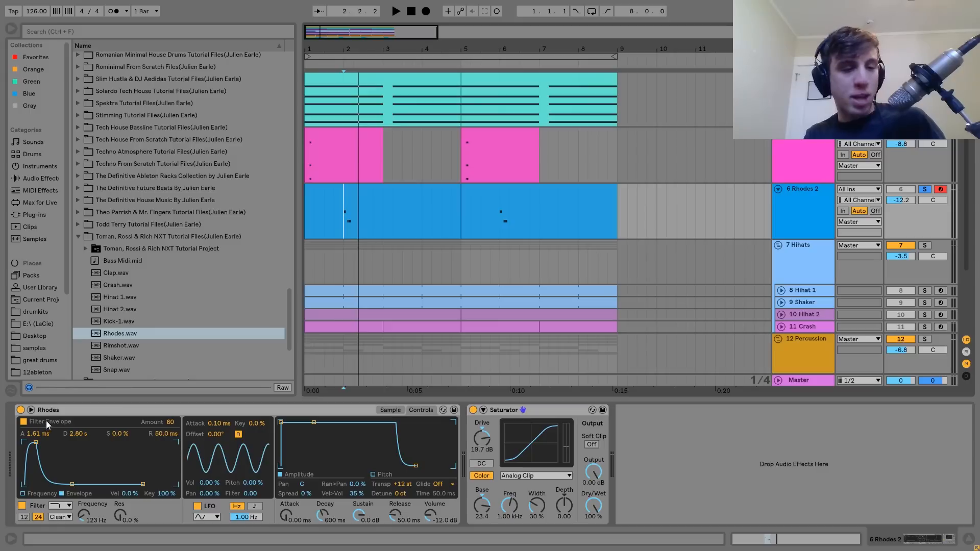
- Play Rhodes 2 with its filter envelope disabled and enabled to compare, leaving the envelope on
key("space")
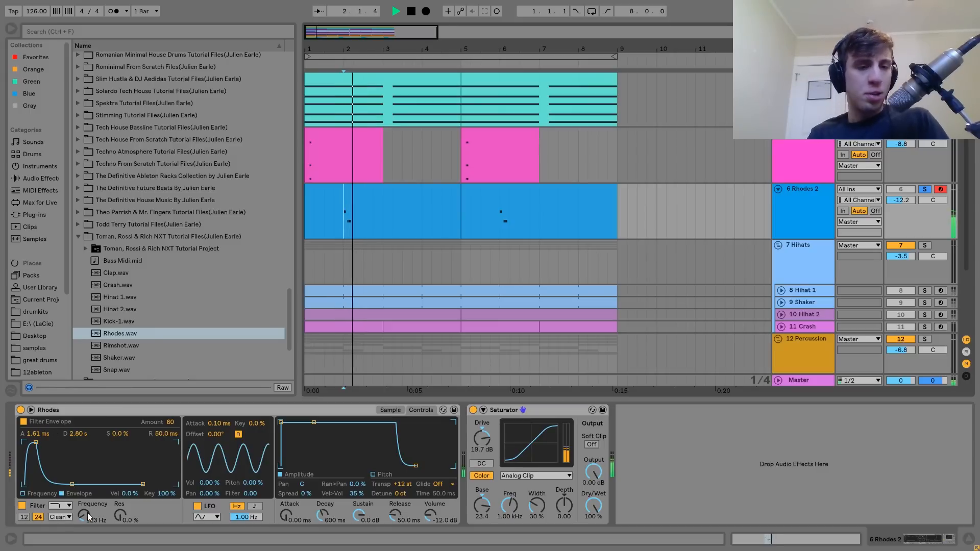
left_click(23, 421)
key("space")
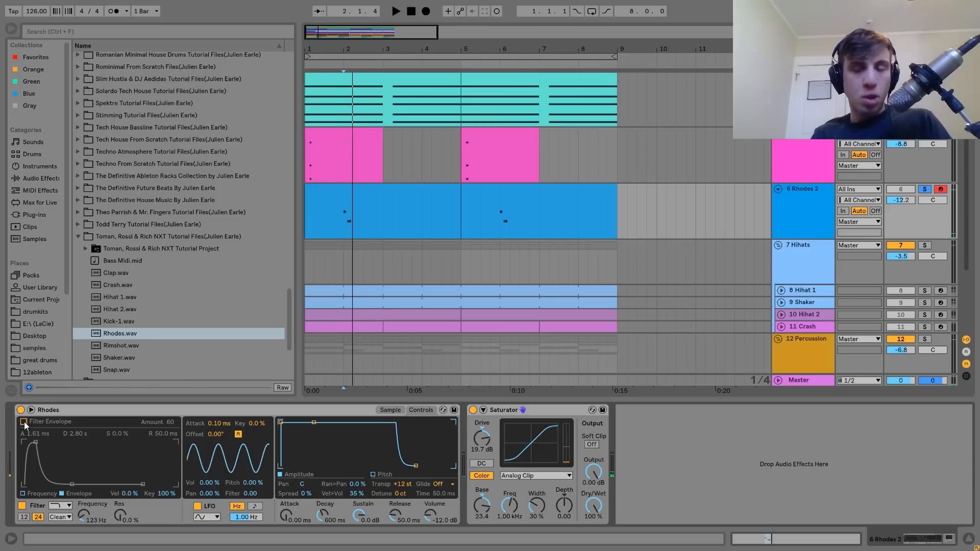
left_click(23, 422)
key("space")
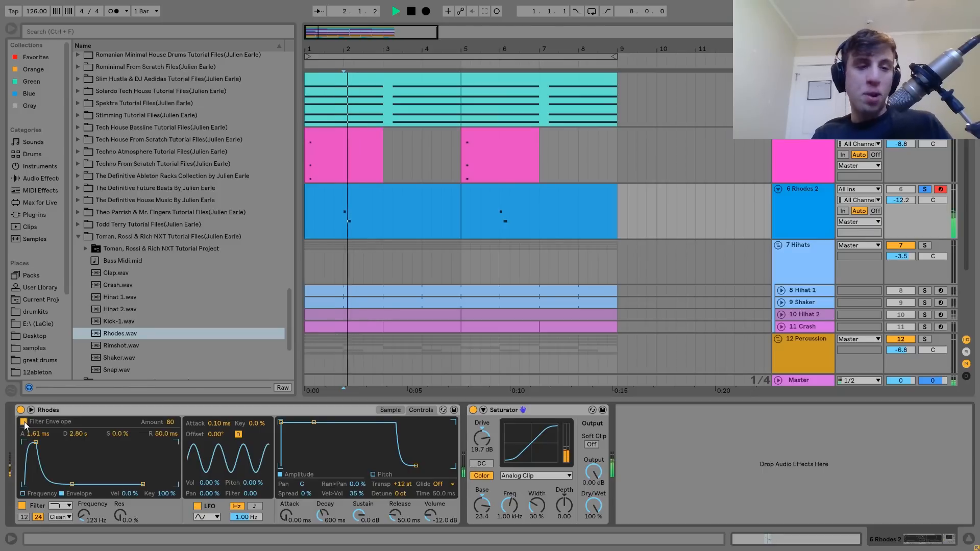
left_click(24, 422)
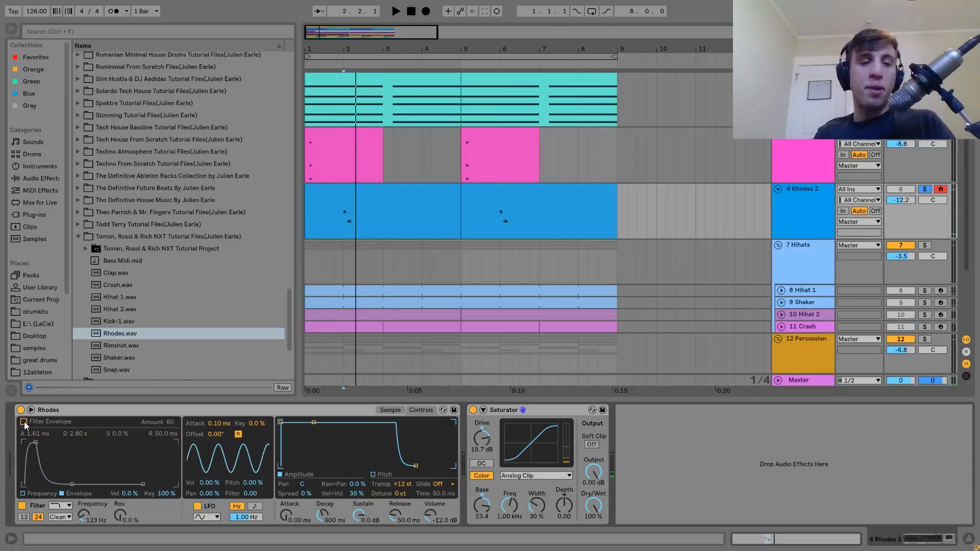
key("space")
left_click(24, 421)
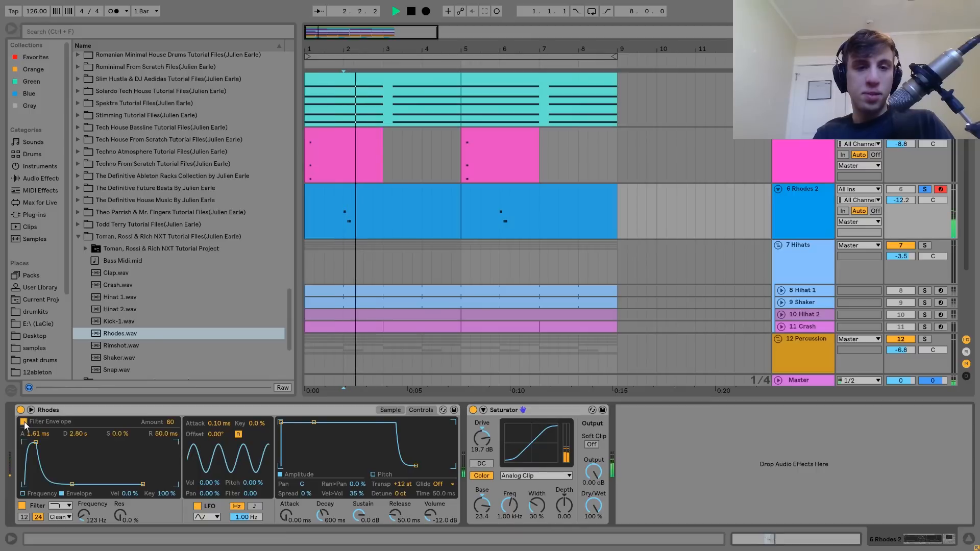
key("space")
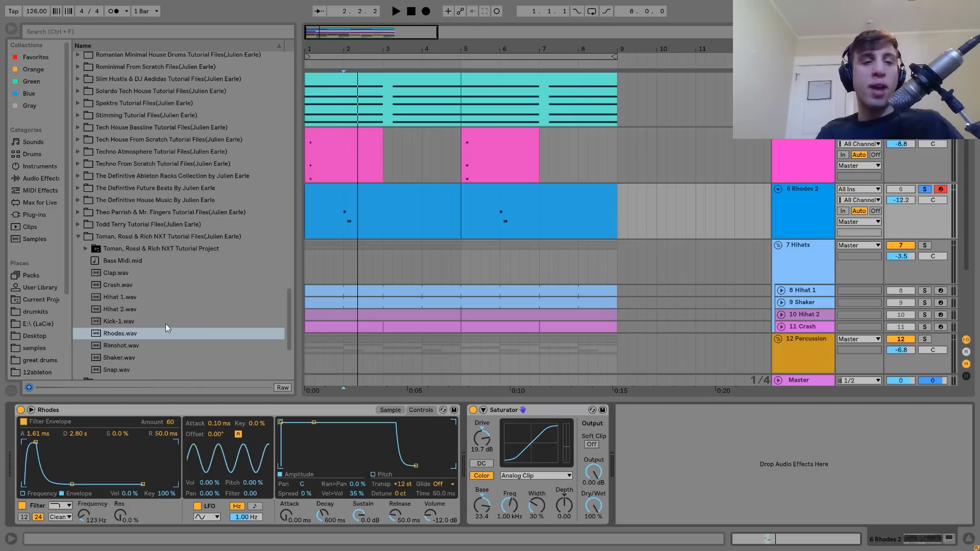
- Point out the Rhodes.wav sample and play Rhodes 2 with Saturator disabled and enabled, leaving the effect on
left_click(132, 335)
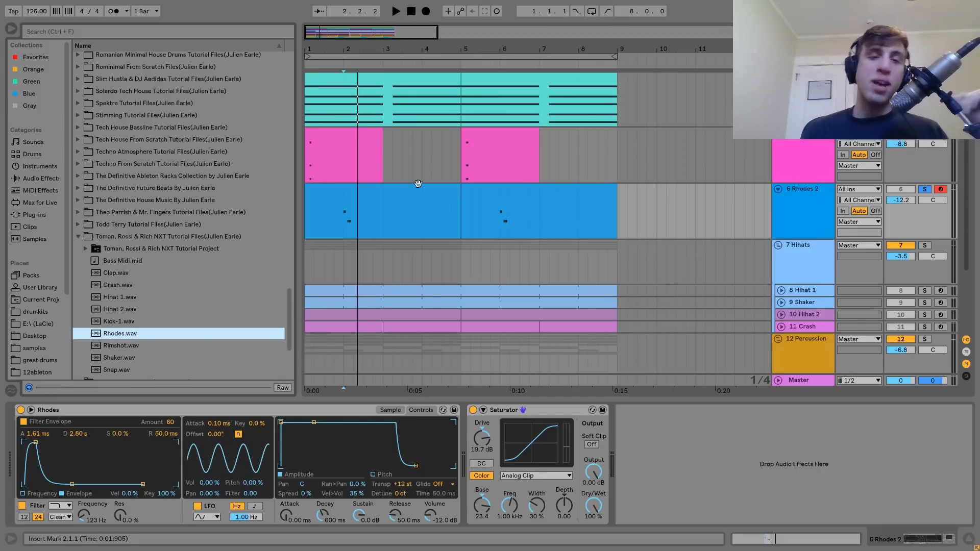
key("space")
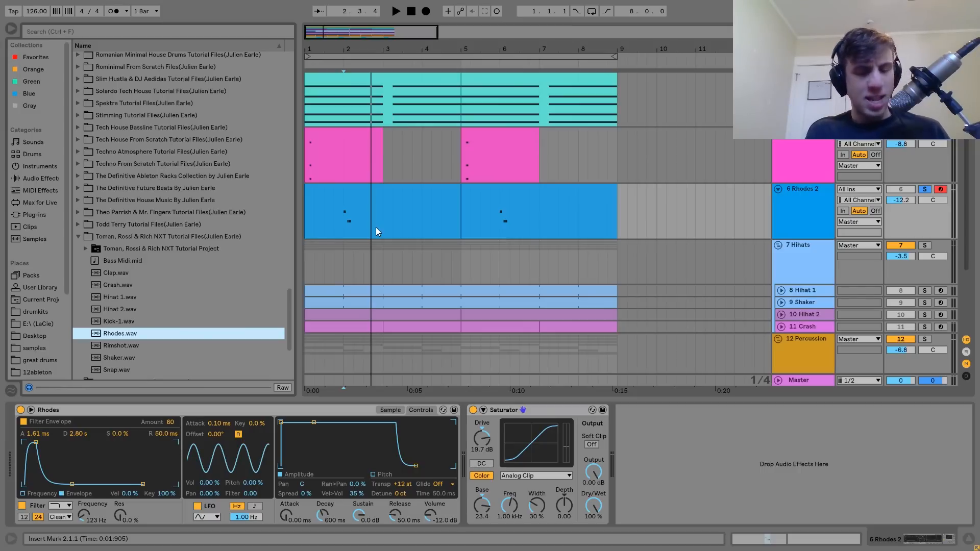
left_click(473, 411)
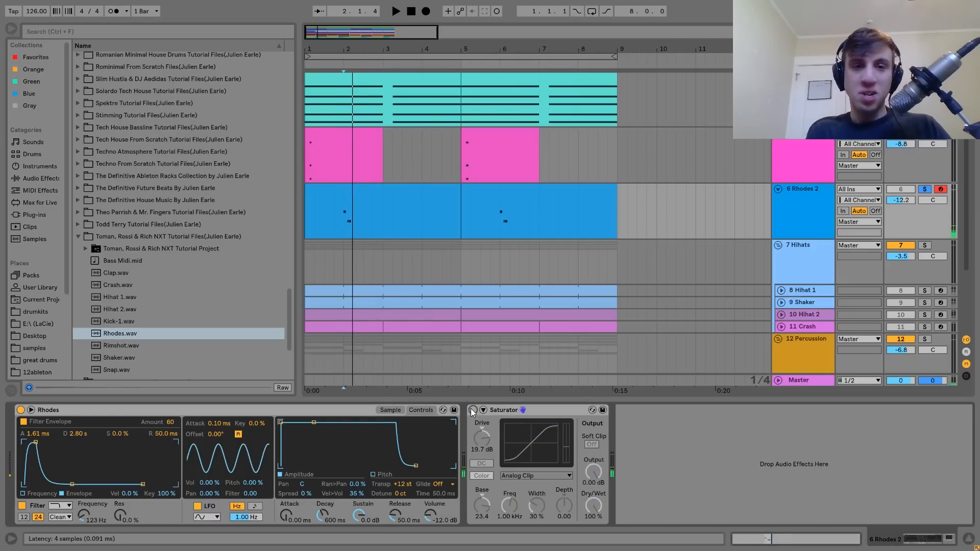
left_click(473, 410)
key("space")
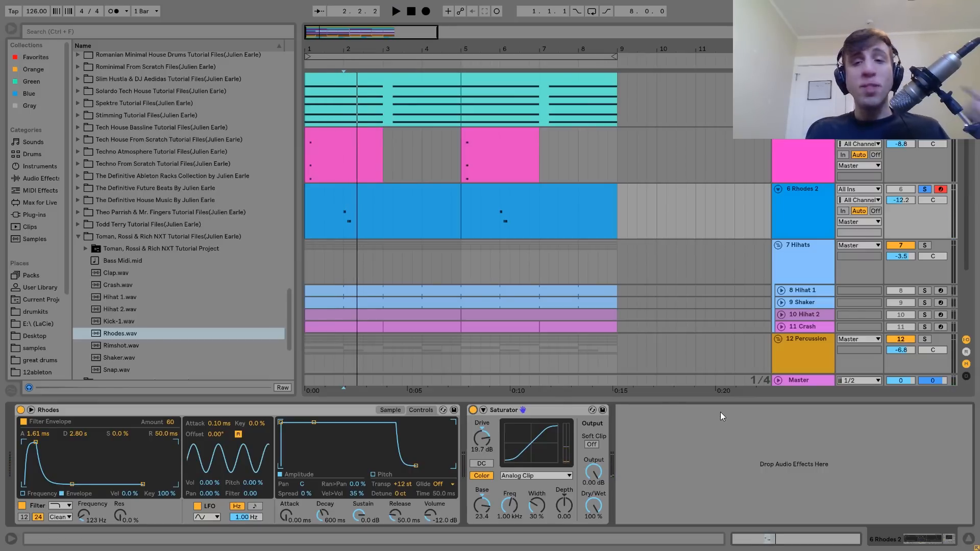
- Solo the Hihat 1 and Shaker tracks together, unfold both and play them
left_click(815, 290)
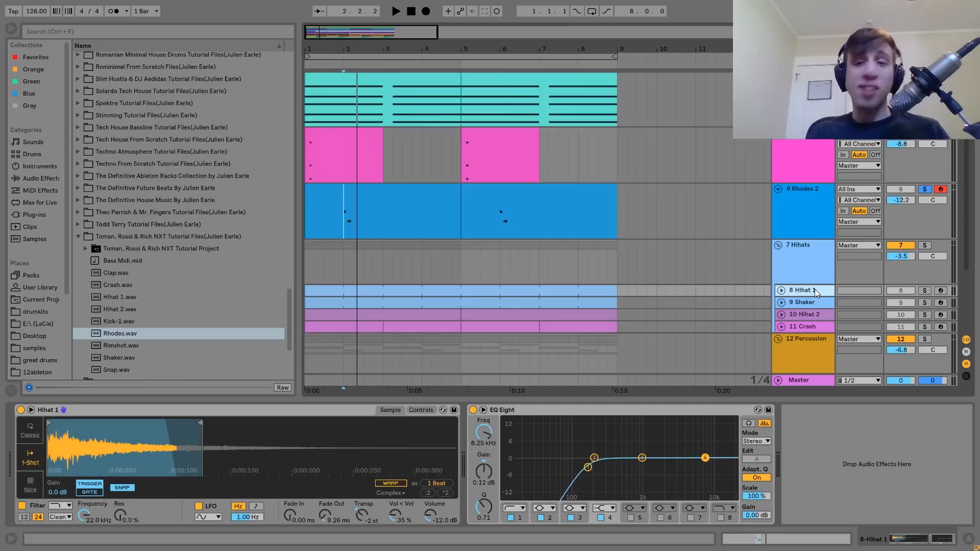
left_click(925, 290)
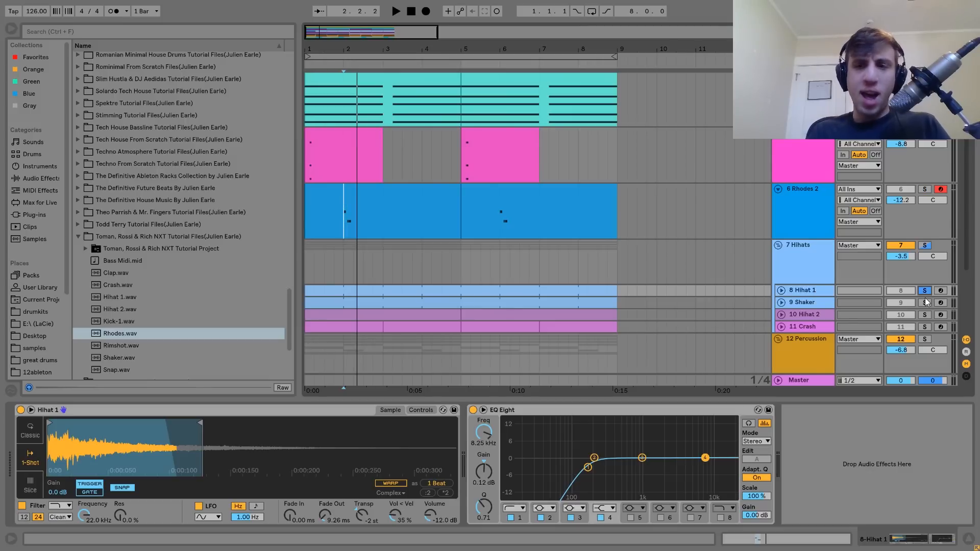
left_click(924, 303, "ctrl")
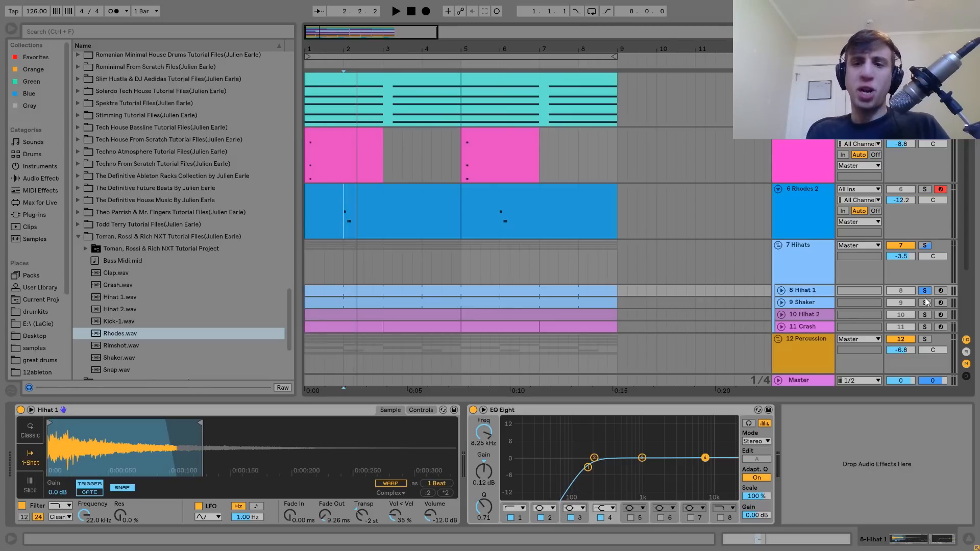
left_click(782, 303)
left_click(783, 289)
scroll(782, 288, "down", 3)
scroll(782, 287, "up", 2)
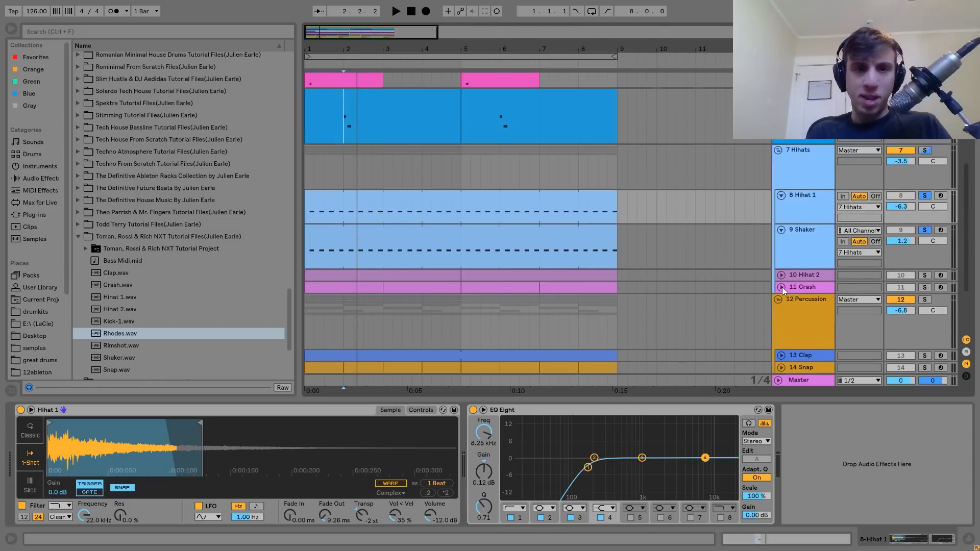
key("space")
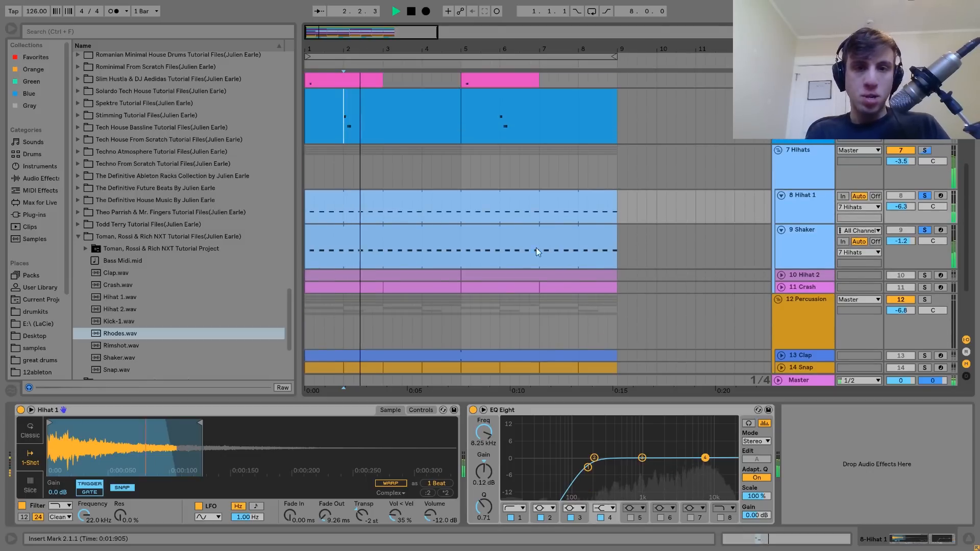
- Loop the Hihat 1 clips from bar 1 to bar 9 and play Hihat 1 soloed on its own
left_click(492, 196)
key("ctrl+l")
key("space")
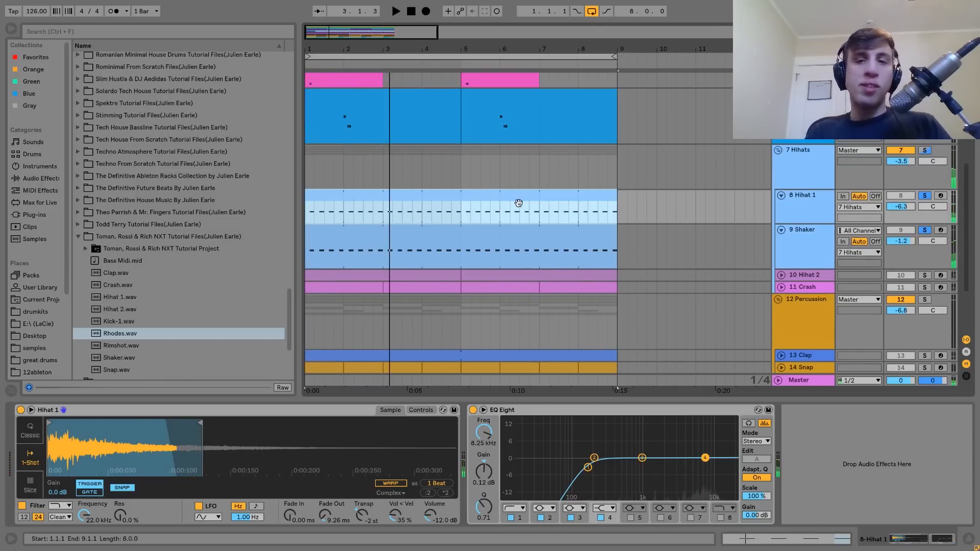
left_click(926, 196)
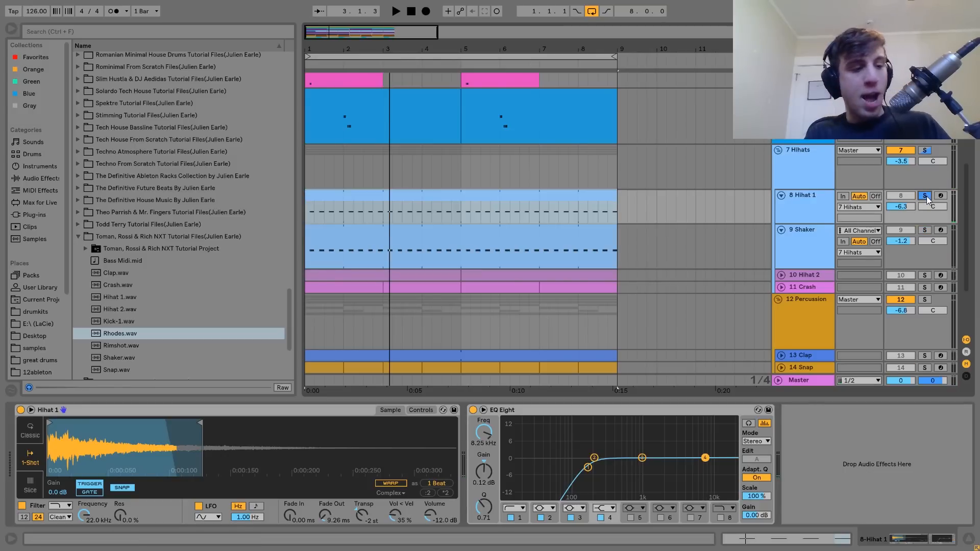
left_click(812, 194)
key("space")
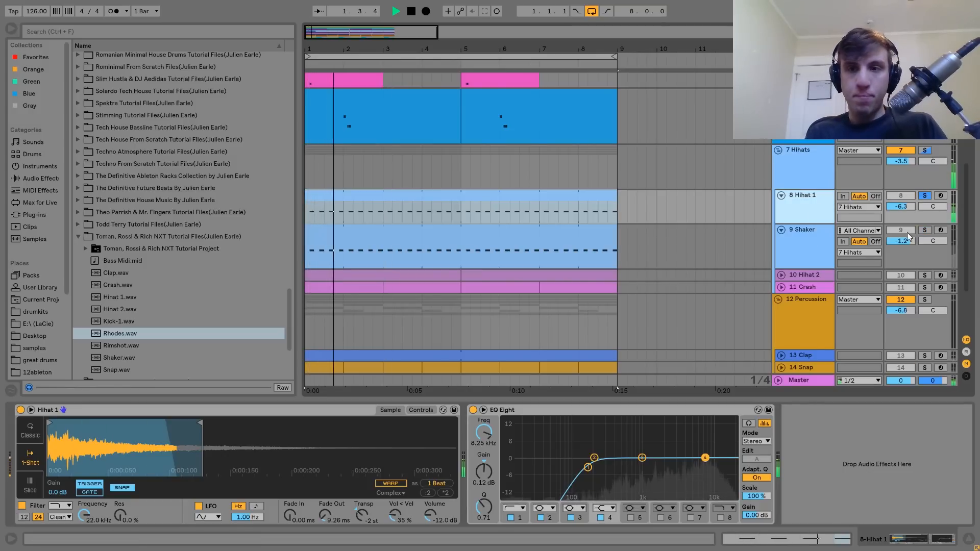
- Solo the Shaker on its own, show its device chain and play it
left_click(924, 230)
left_click(807, 240)
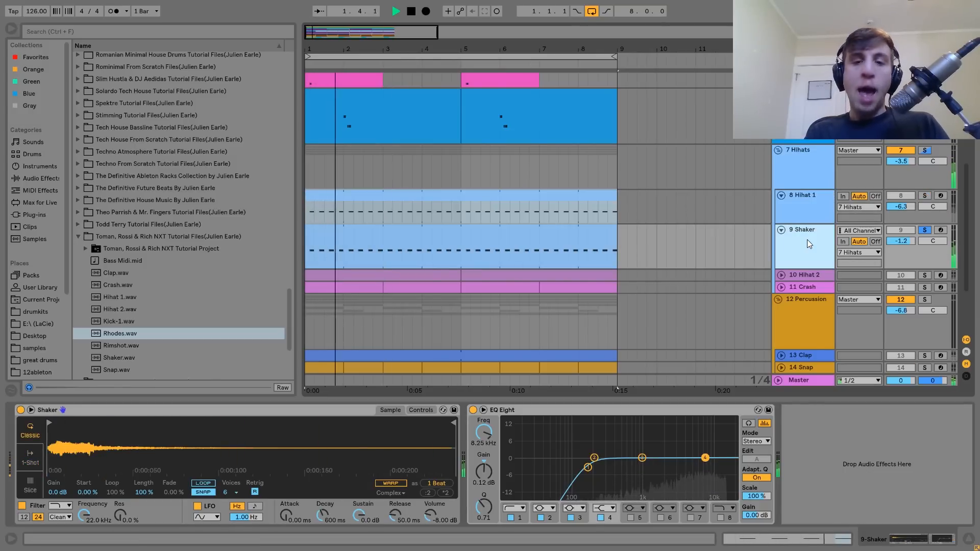
key("space")
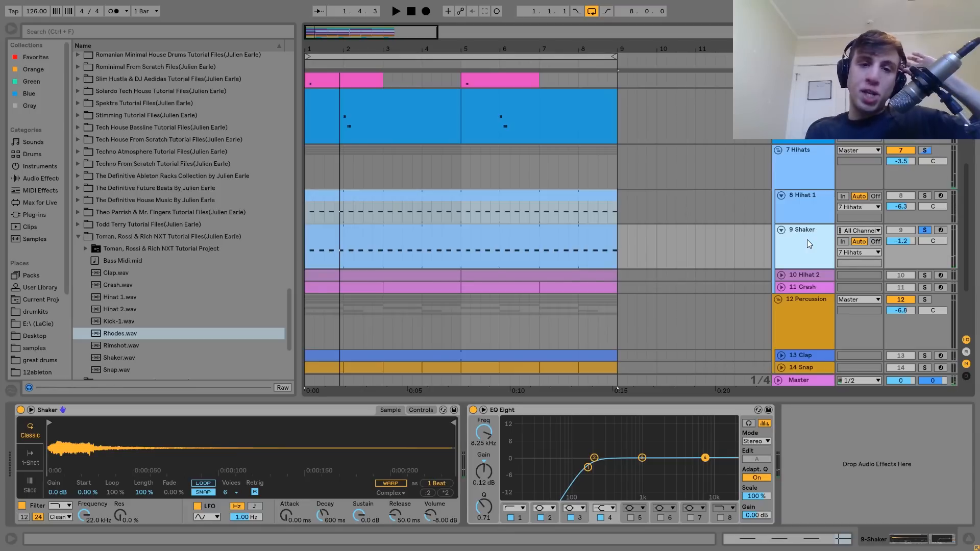
key("space")
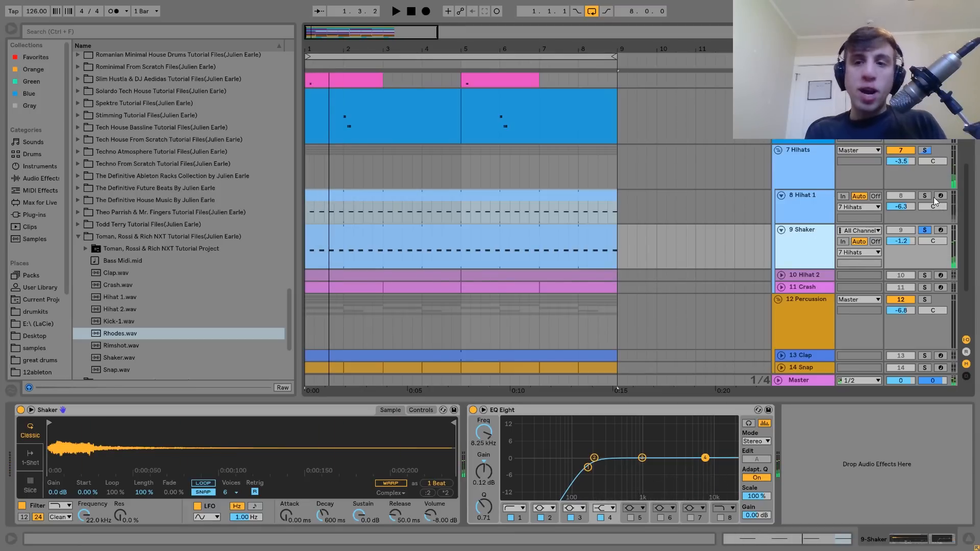
- Play Hihat 1 soloed with and without the Shaker to compare, leaving both tracks soloed
left_click(926, 196)
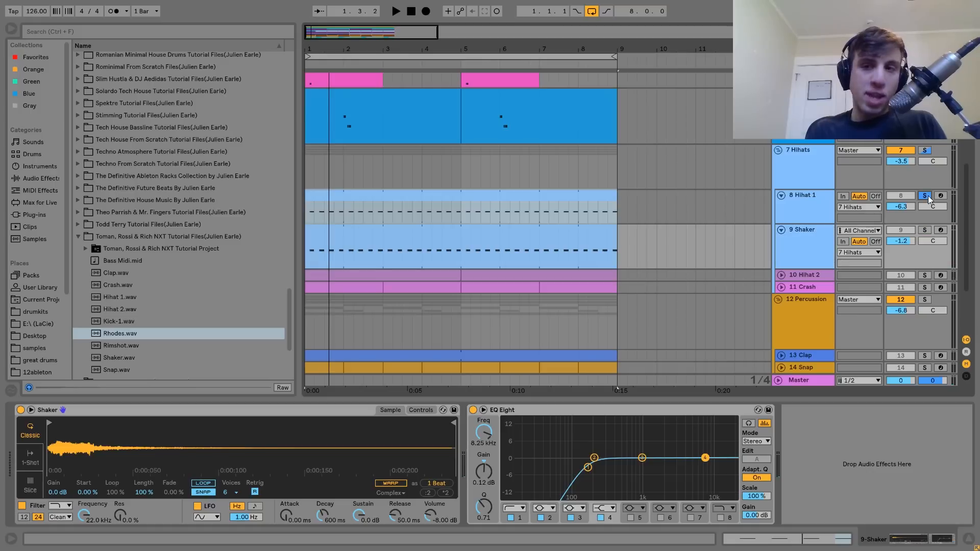
key("space")
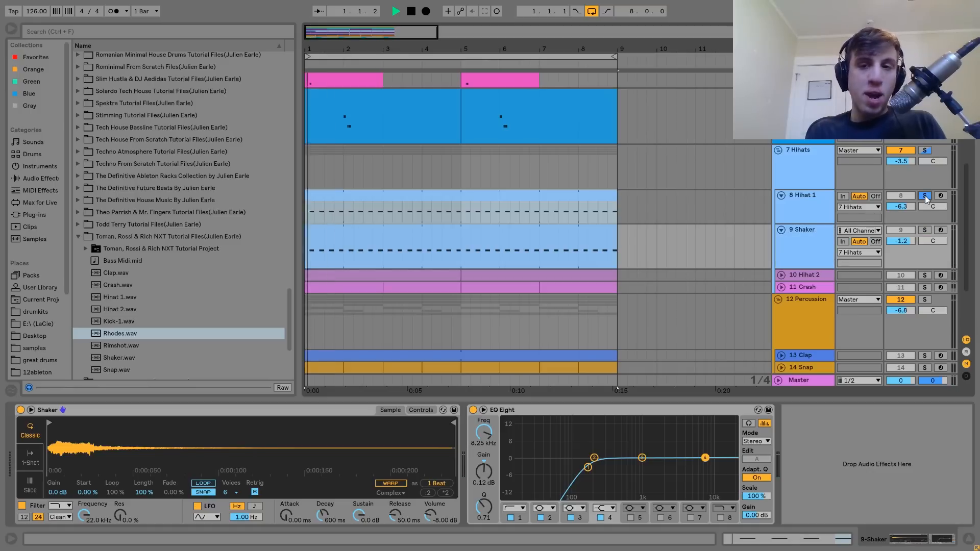
left_click(926, 230, "ctrl")
key("space")
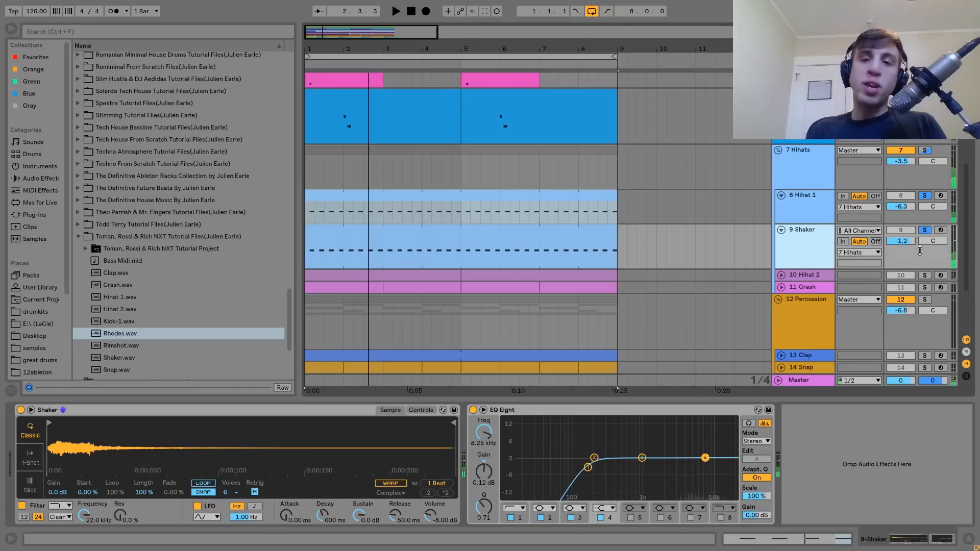
left_click(925, 231)
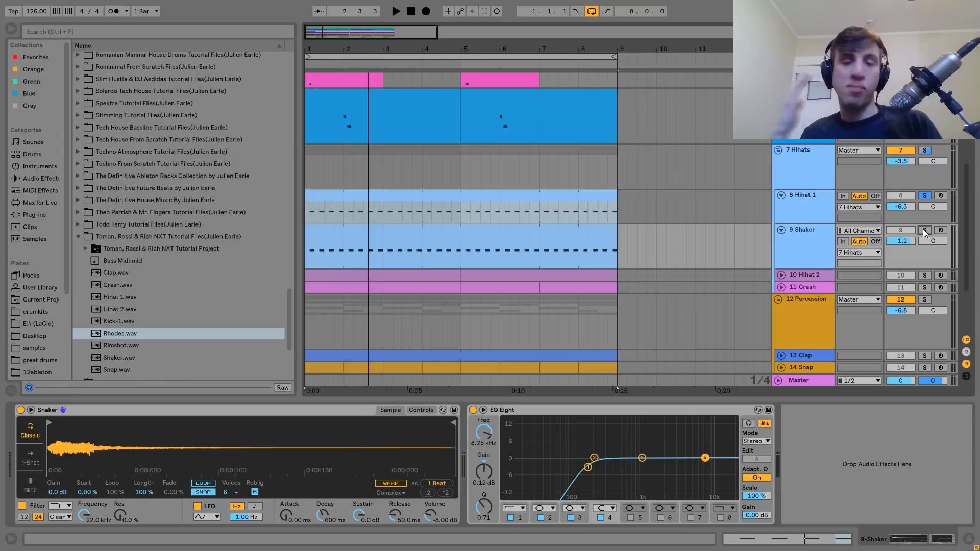
key("space")
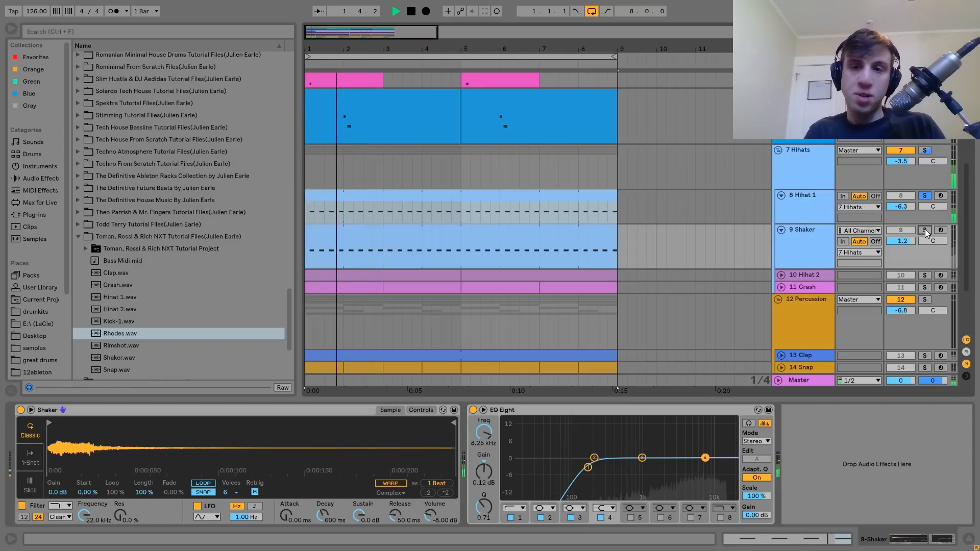
left_click(926, 230)
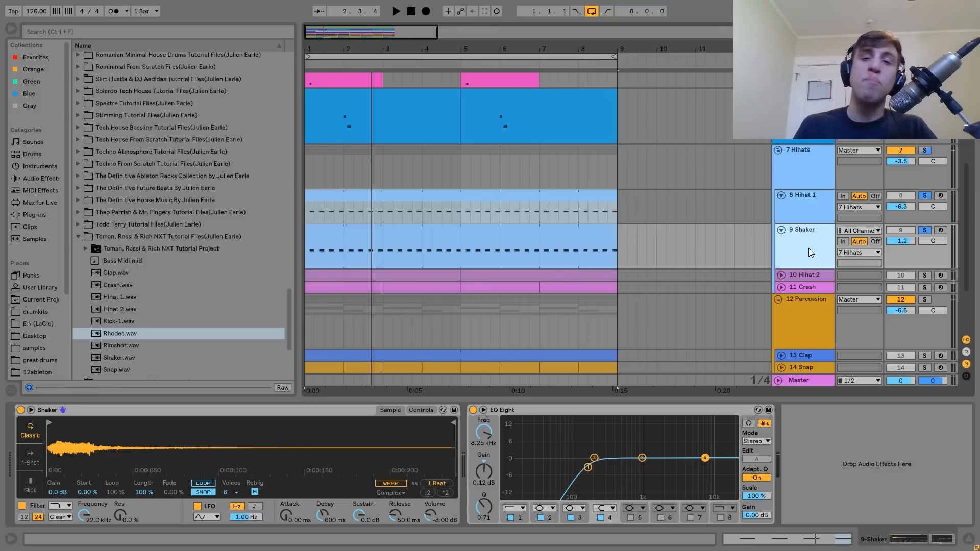
- Unsolo the hihat tracks and play the full mix with the Shaker muted and unmuted, leaving it unmuted
left_click(925, 231)
key("space")
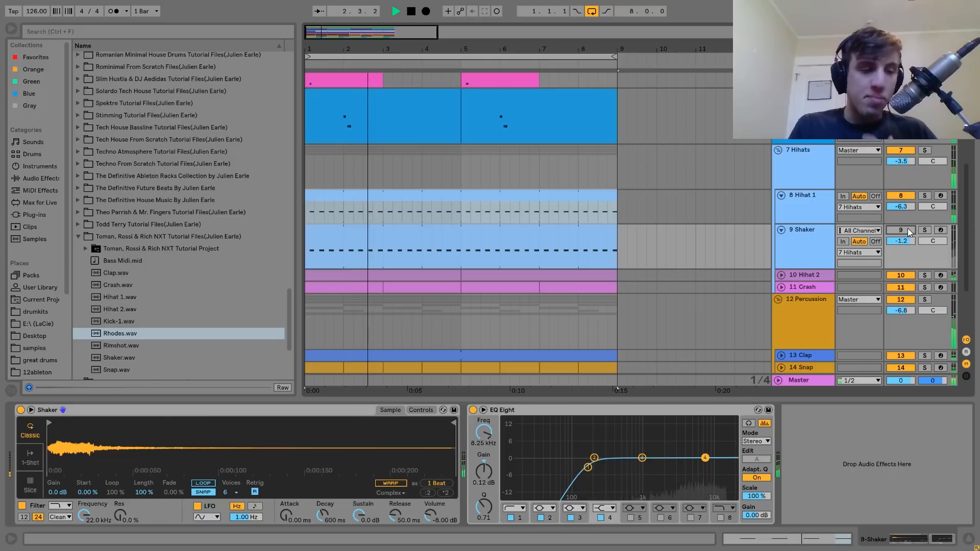
left_click(908, 230)
left_click(808, 231)
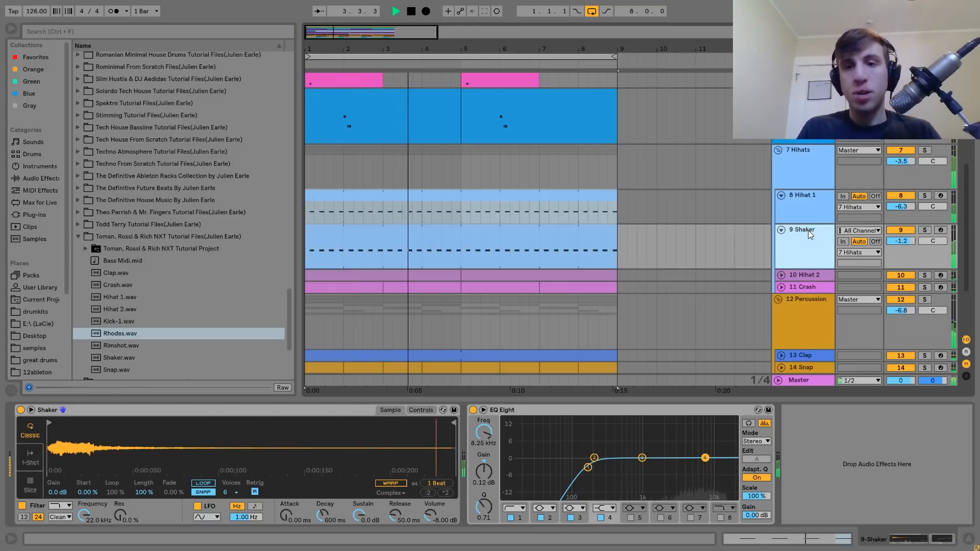
key("space")
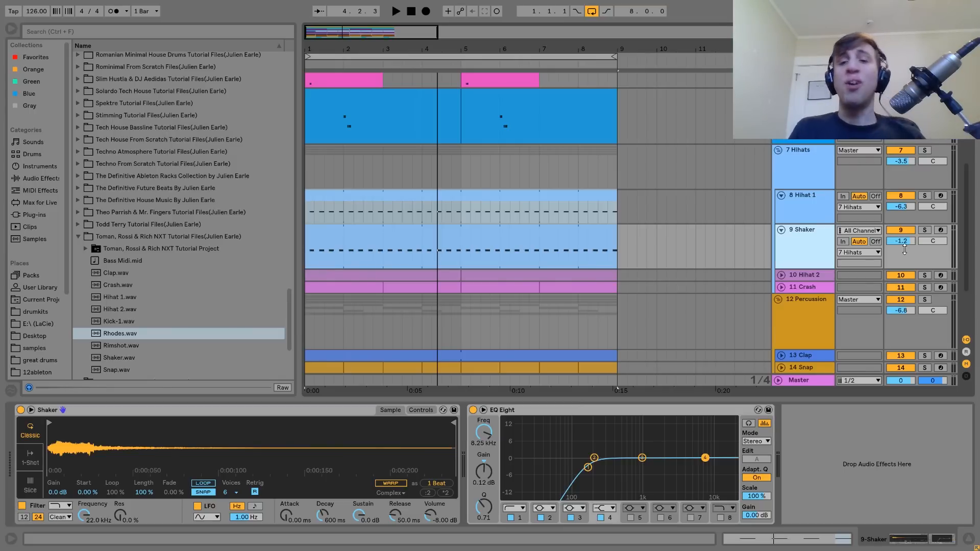
- Solo the Hihat 2 track, unfold it to show its notes and devices, and play it
left_click(925, 276)
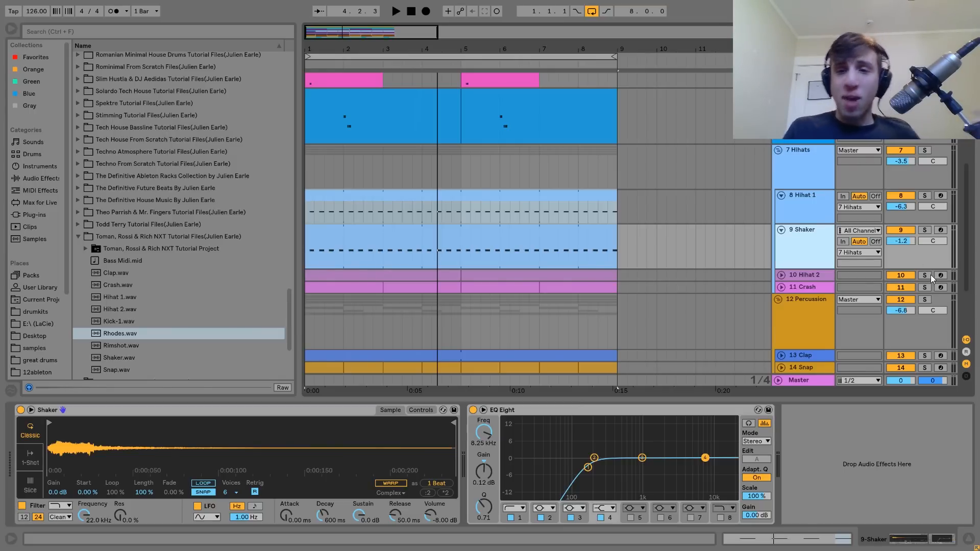
left_click(799, 276)
left_click(781, 275)
key("space")
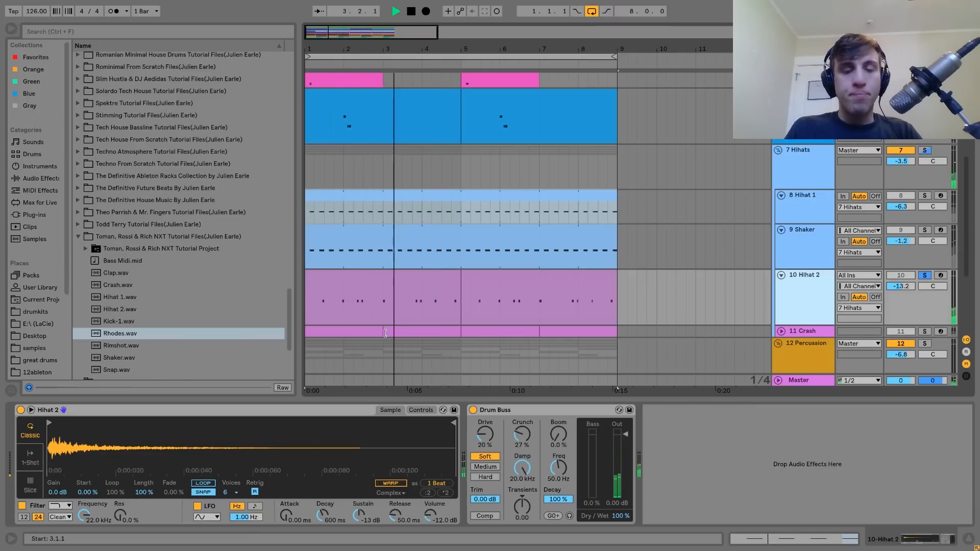
- Solo the Hihats group and play all its hihat layers together
key("space")
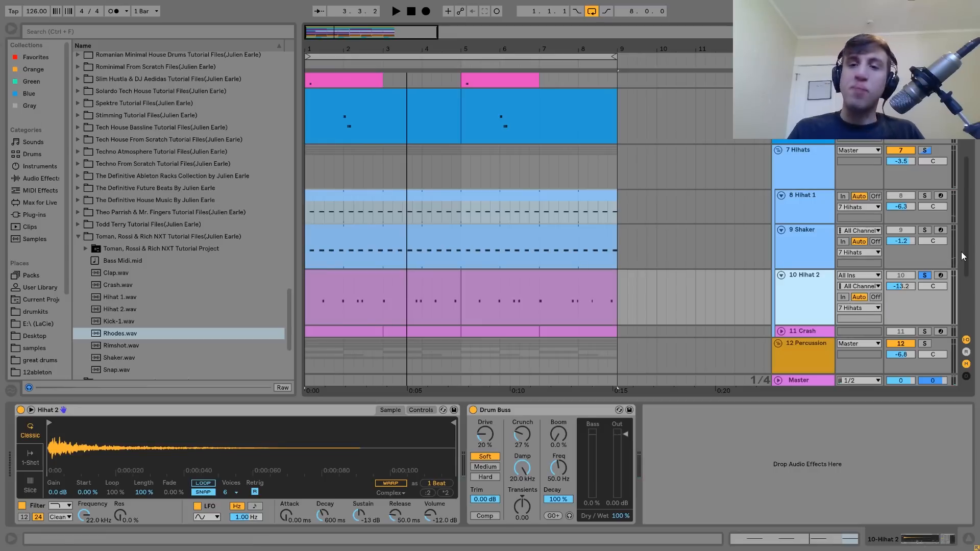
left_click(923, 150)
key("space")
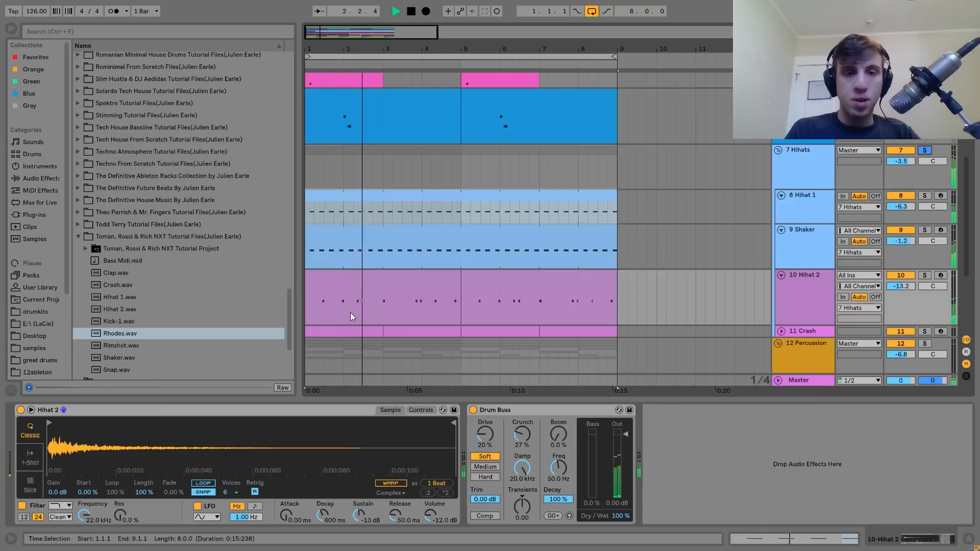
key("space")
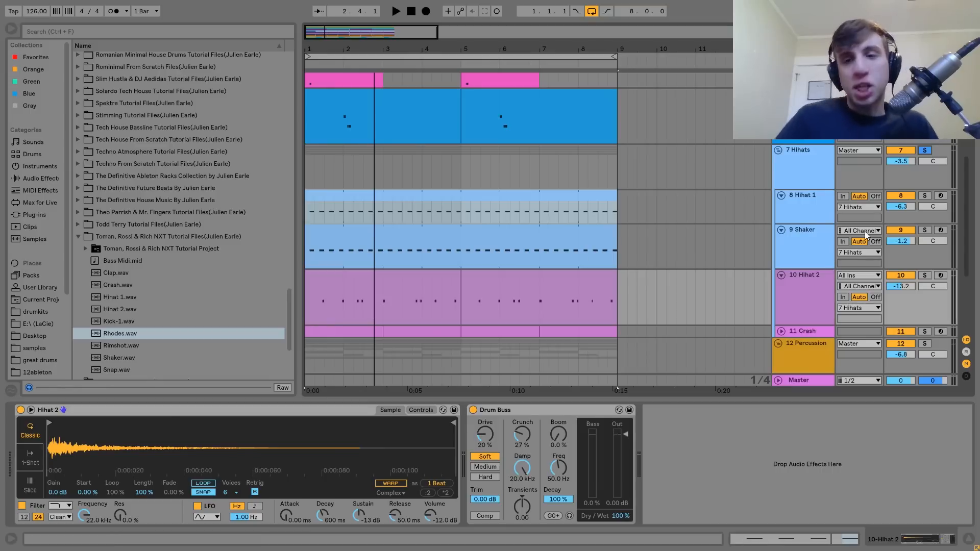
- Solo the Hihat 2 track again, show its sampler and Drum Buss, and play it
left_click(925, 276)
key("space")
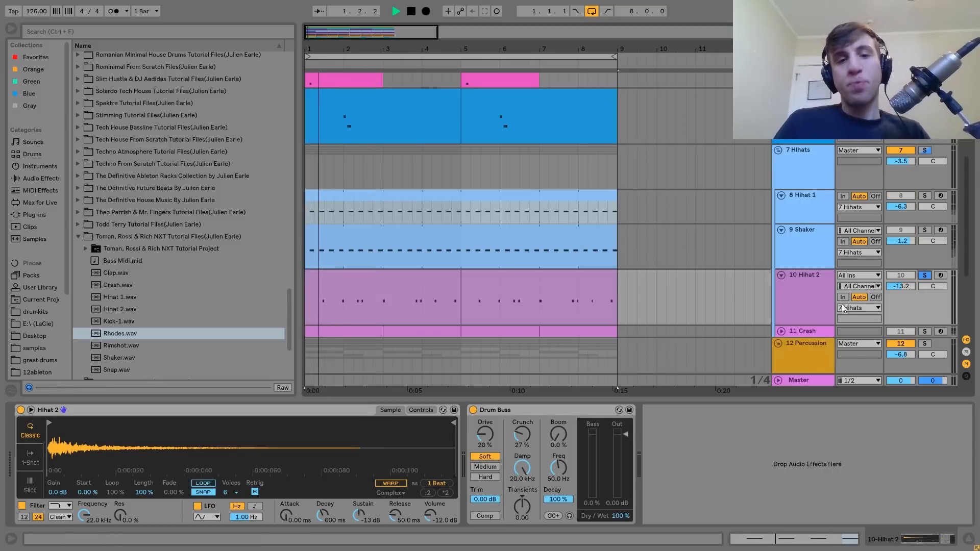
left_click(810, 304)
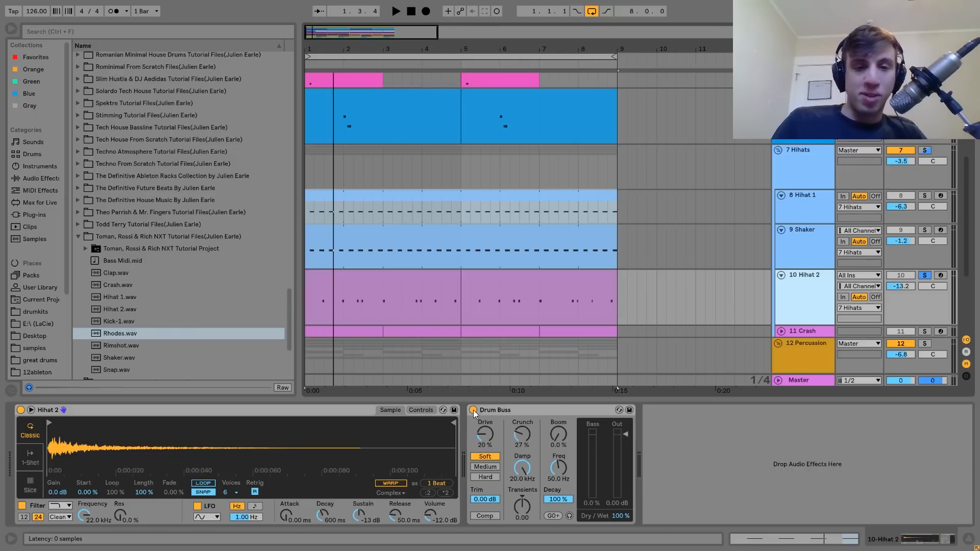
key("space")
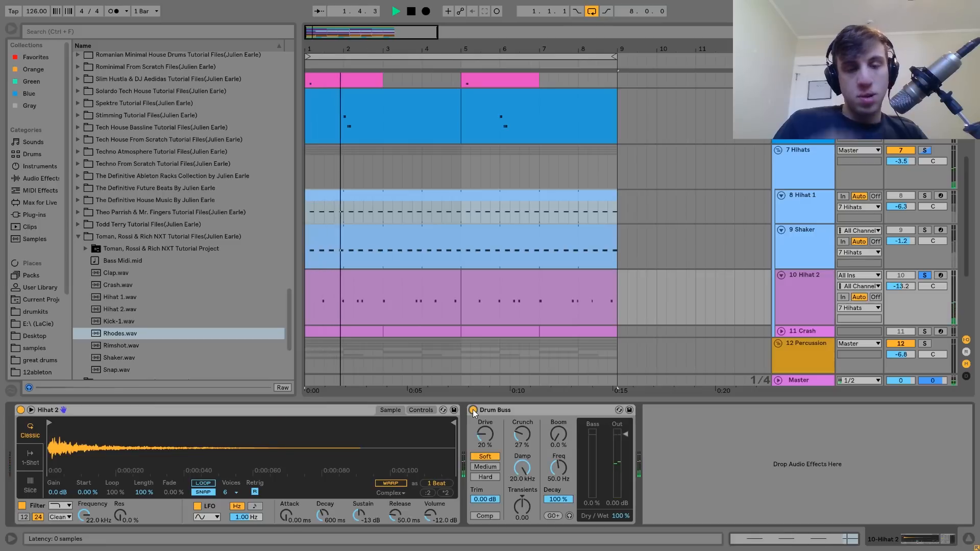
key("space")
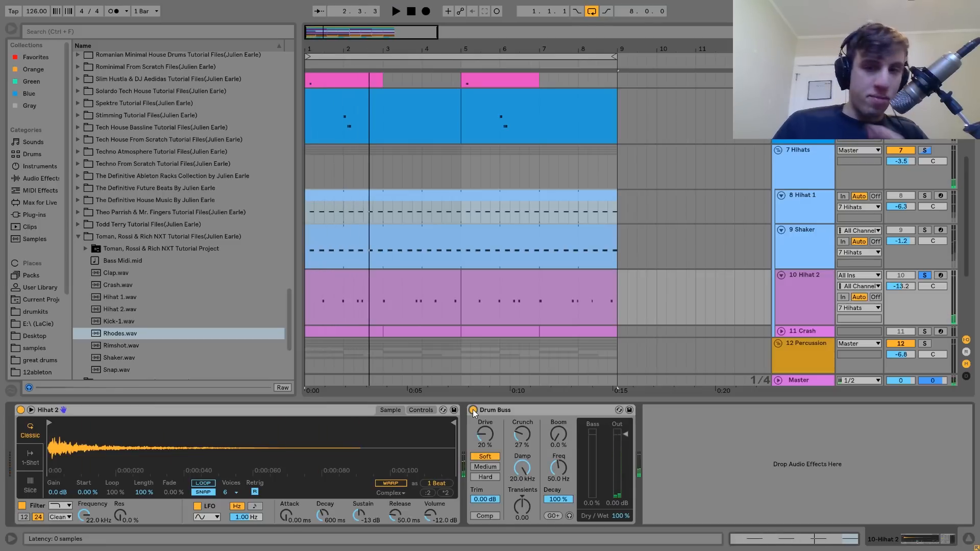
- Unfold and solo the Crash track, play it from its first clip, and select Crash.wav among the tutorial files
left_click(817, 334)
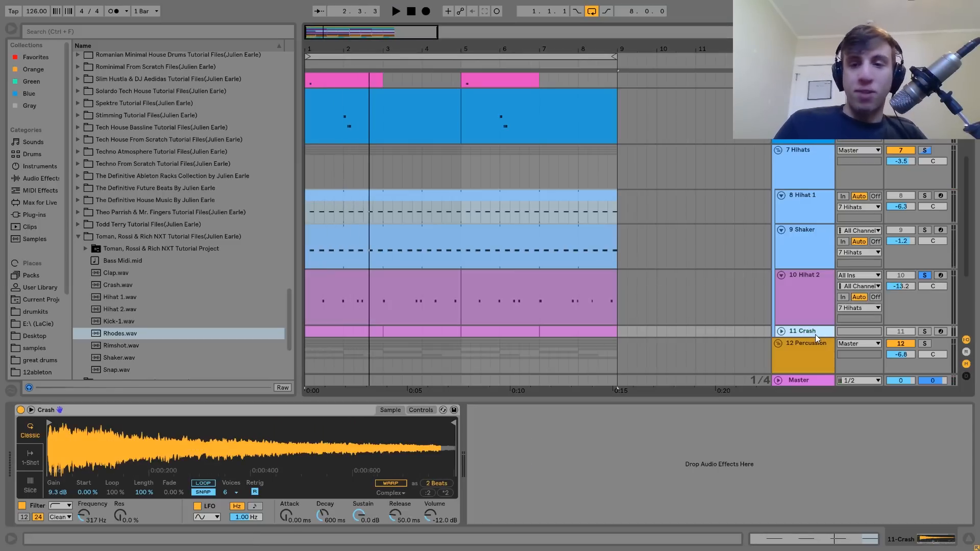
left_click(781, 331)
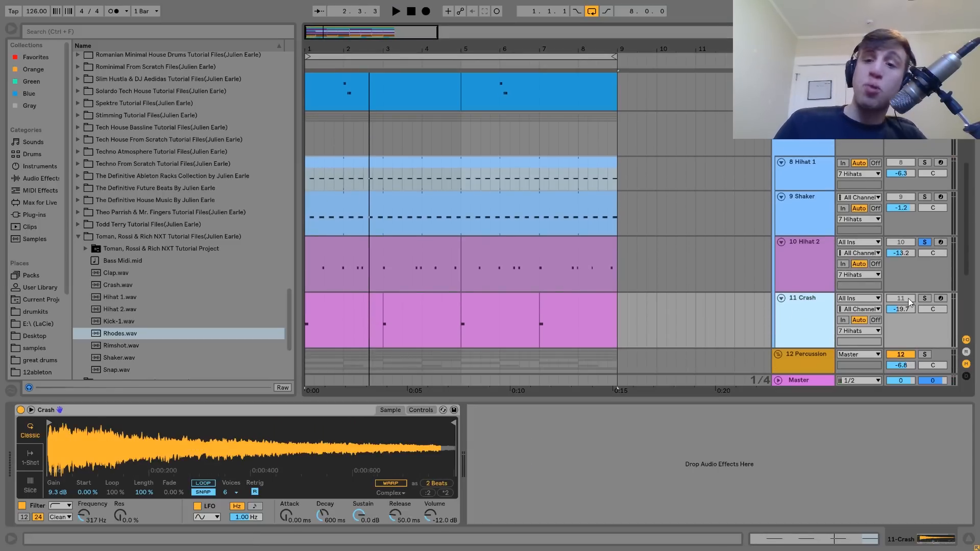
left_click(925, 298)
left_click(332, 296)
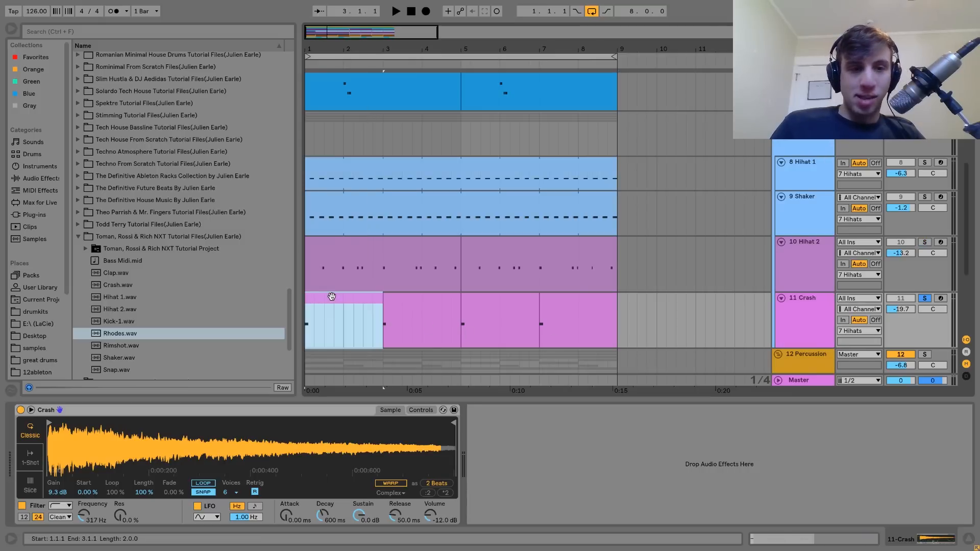
key("space")
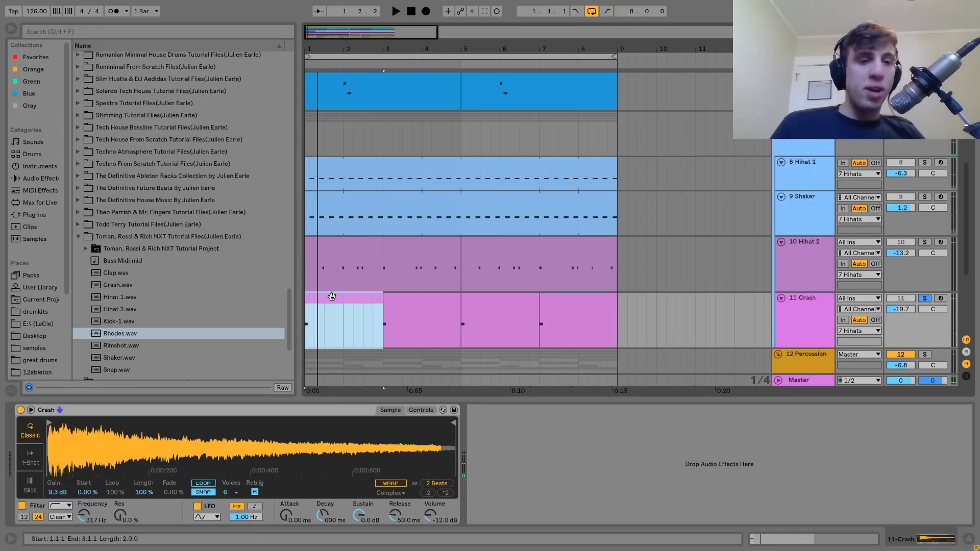
left_click(128, 286)
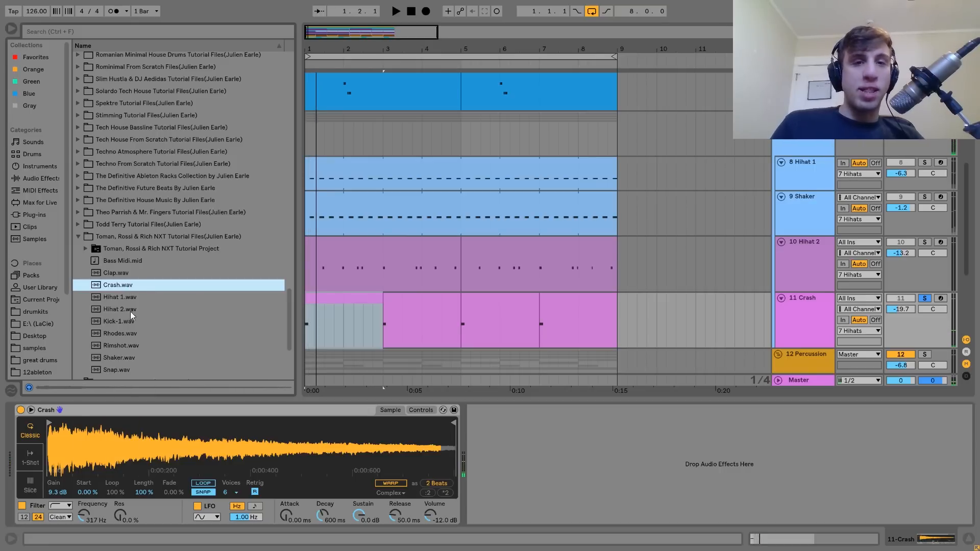
- Unsolo the Crash track and play the full mix from the start of its first clip
left_click(339, 304)
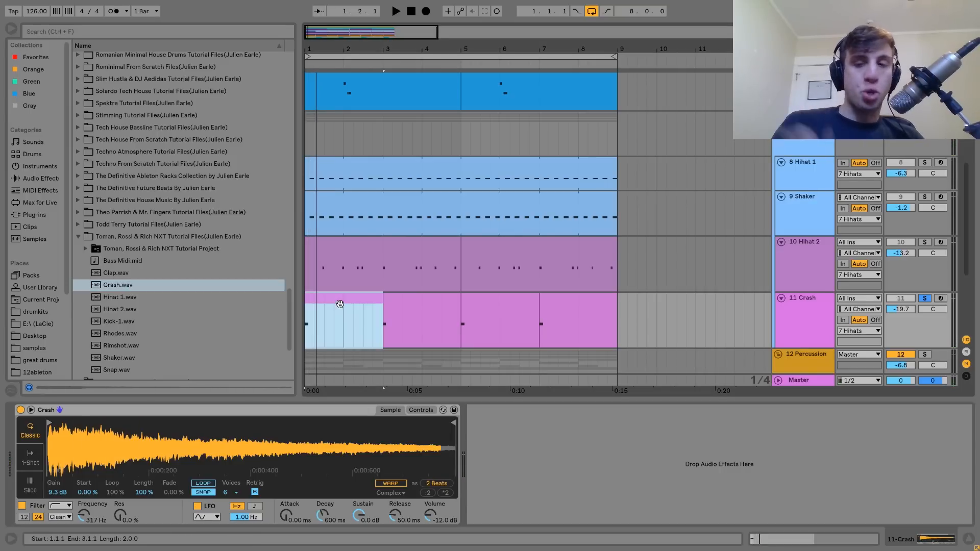
left_click(923, 300)
key("space")
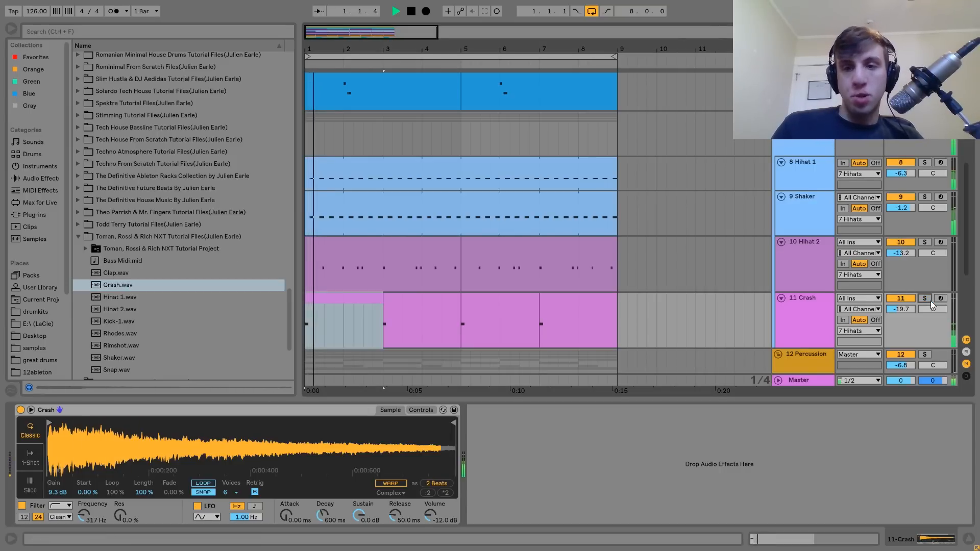
left_click(802, 308)
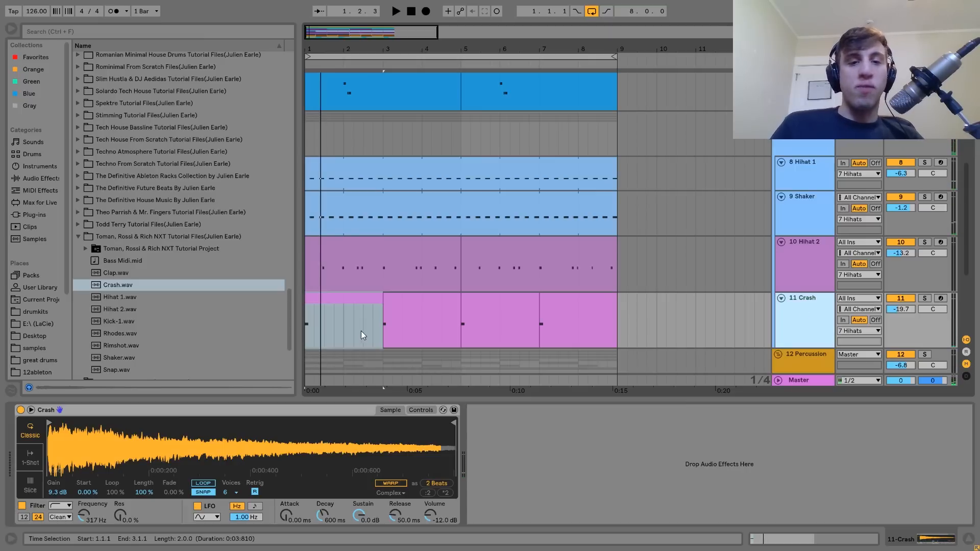
- Play the full mix from 4.3.1 to hear the crash hit at bar 5 in context
left_click(372, 341)
left_click(442, 336)
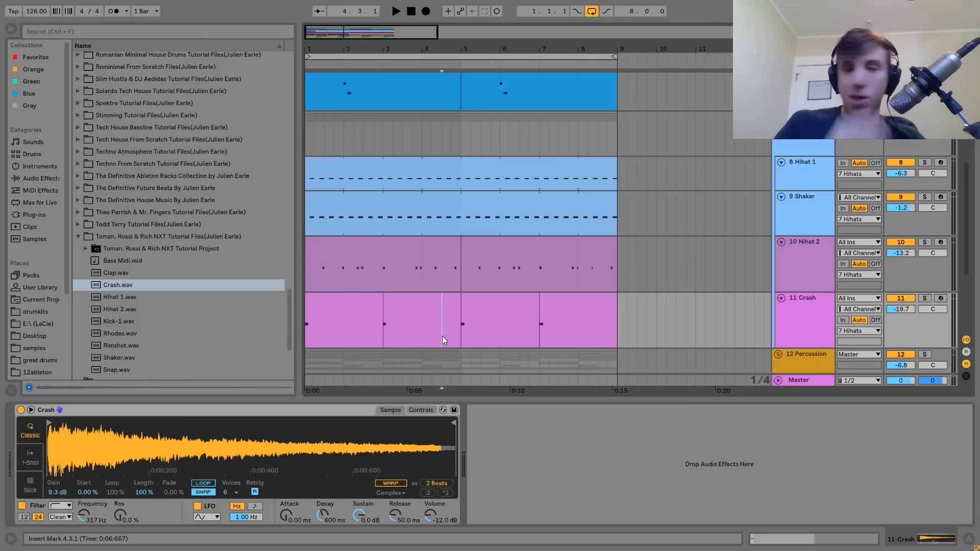
key("space")
key("space")
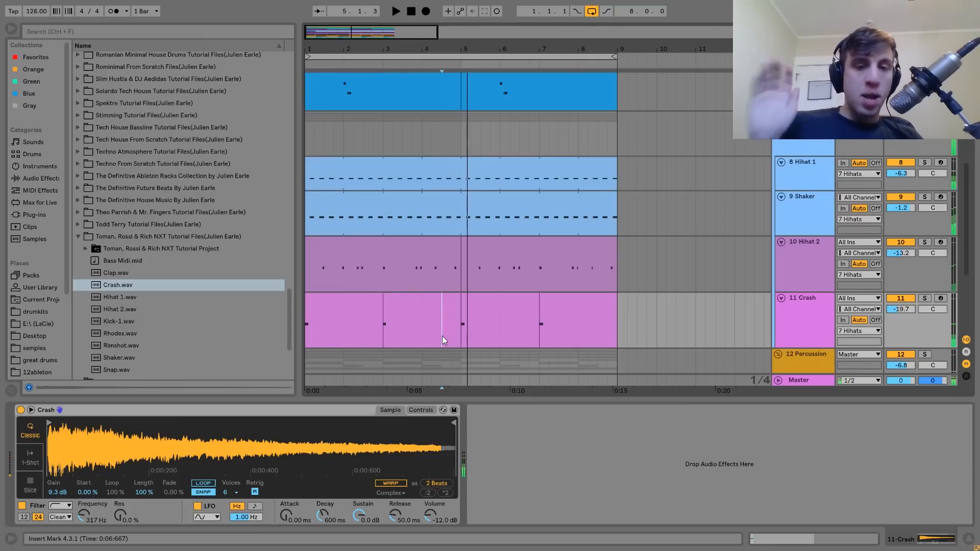
key("space")
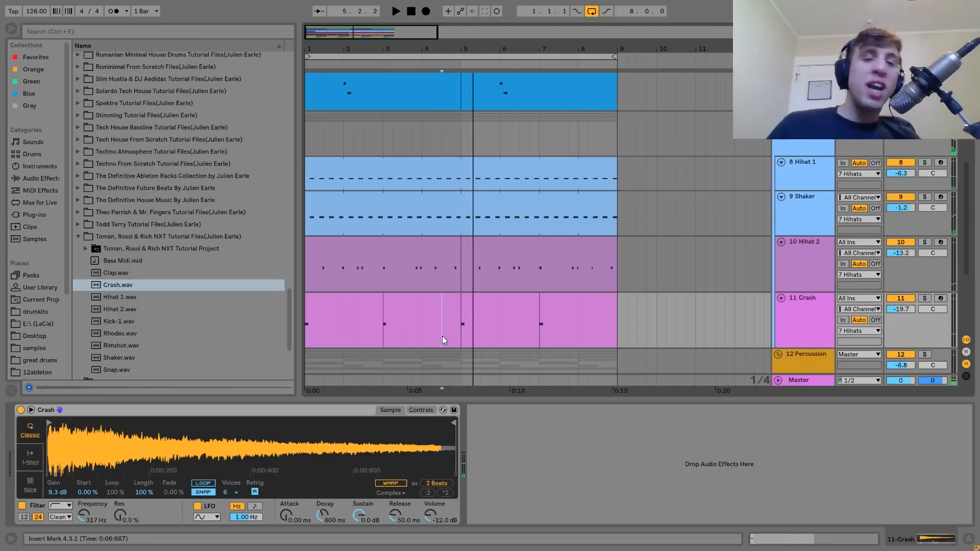
- Play the full mix again from the first Crash clip through to the crash hit at bar 3
left_click(319, 298)
key("space")
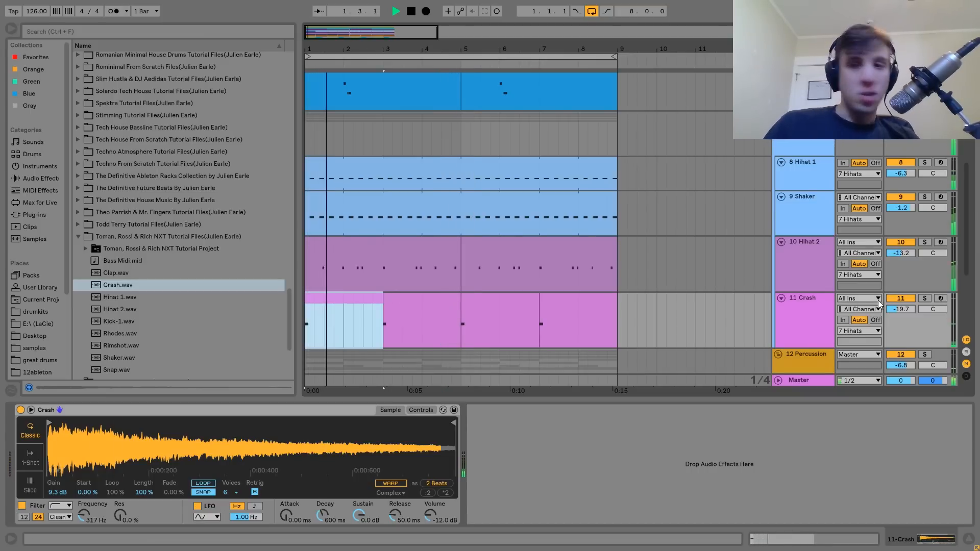
left_click(810, 309)
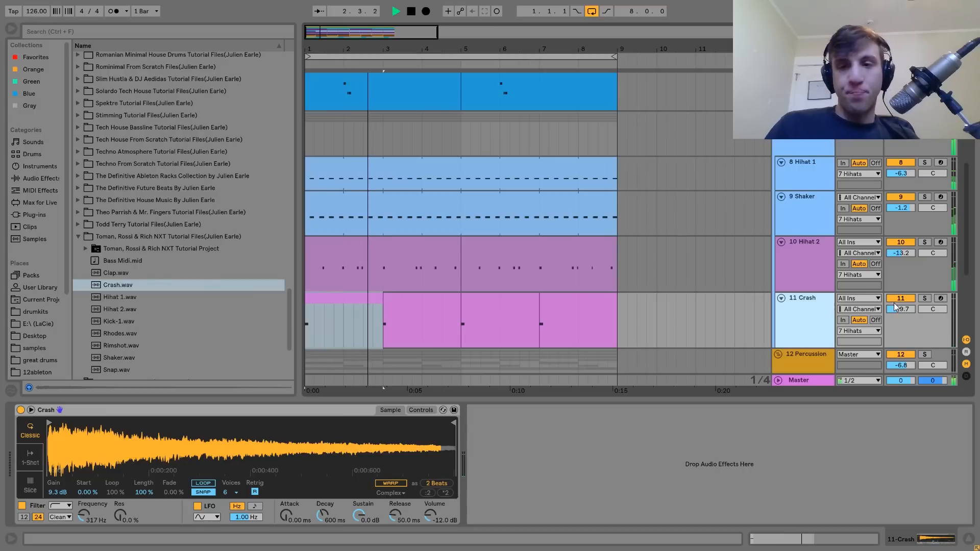
key("space")
- Play the mix with the Hihats group's Drum Buss and EQ Eight both bypassed, and restore both devices to compare
left_click(803, 141)
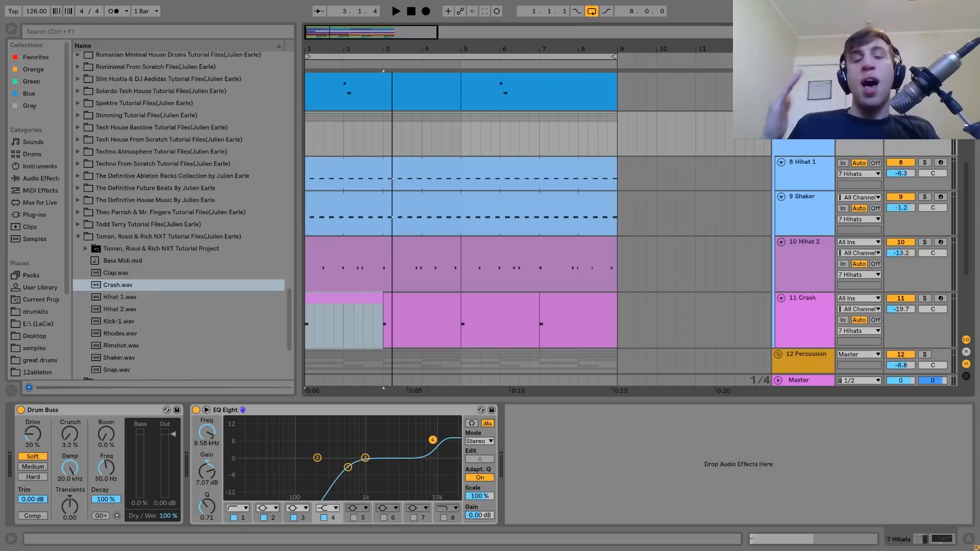
left_click(196, 411)
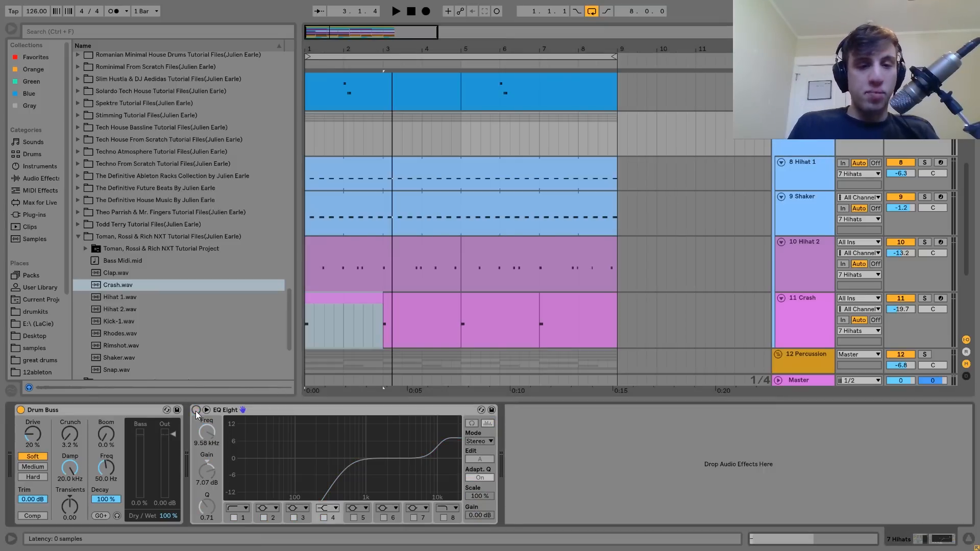
left_click(18, 414)
key("space")
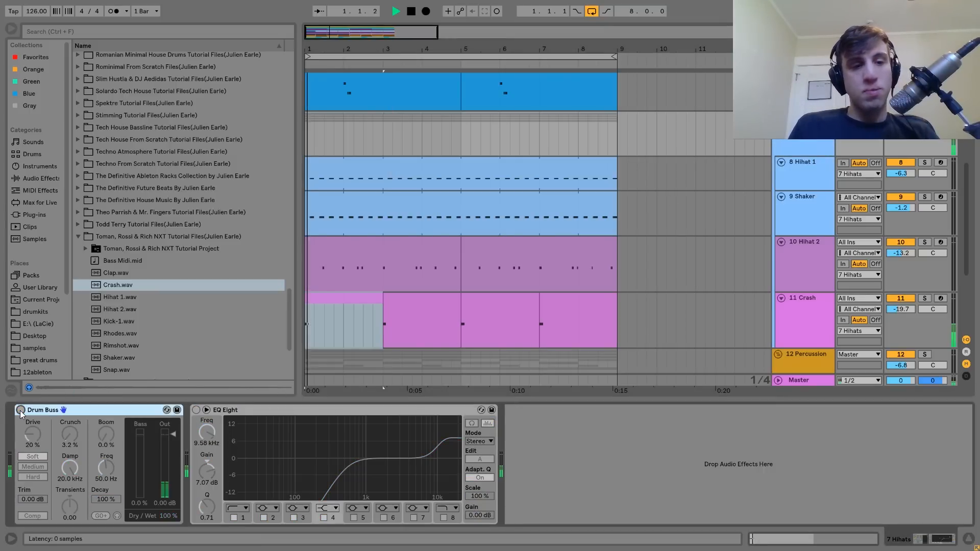
left_click(20, 410)
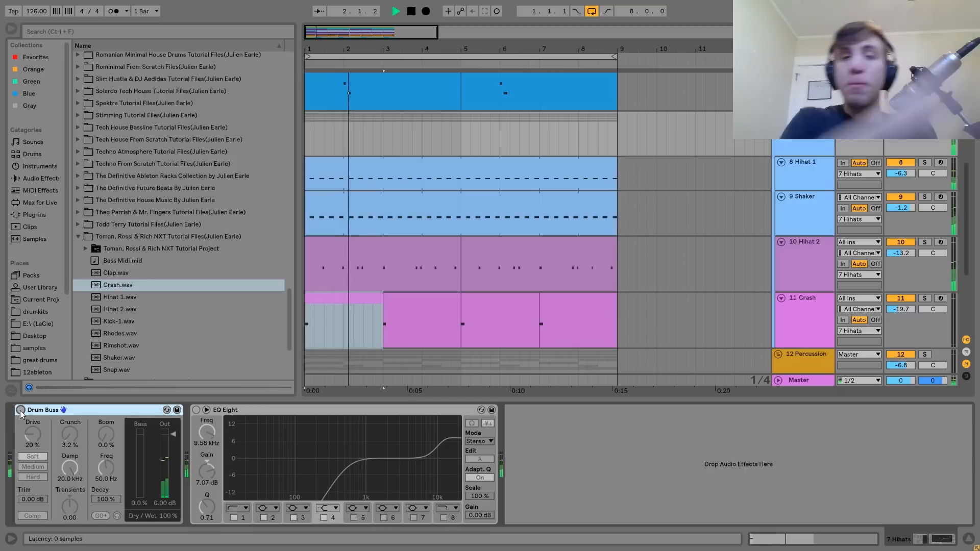
key("ctrl+z")
key("ctrl+z")
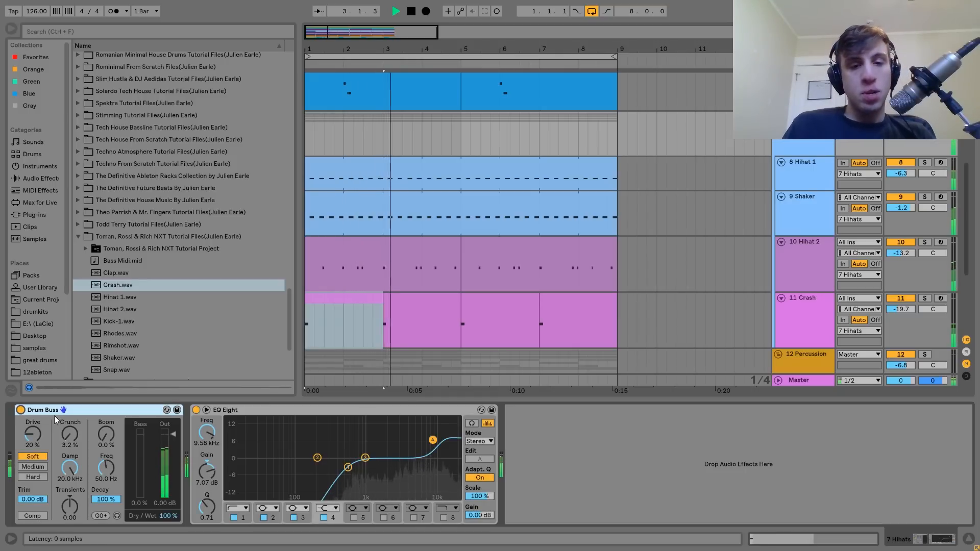
key("space")
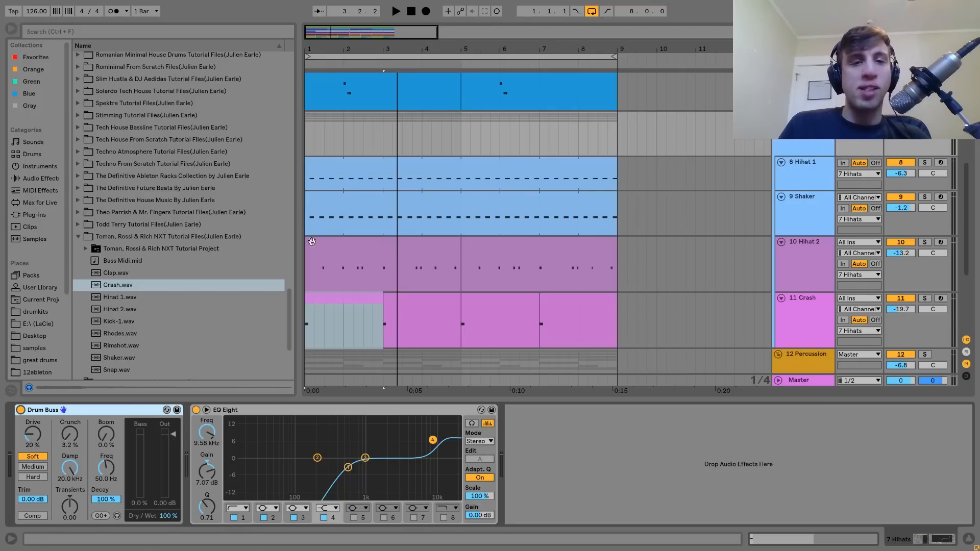
- Compare the mix with the Hihats group's Drum Buss off and on, leaving it on
scroll(369, 226, "up", 5)
scroll(370, 226, "down", 5)
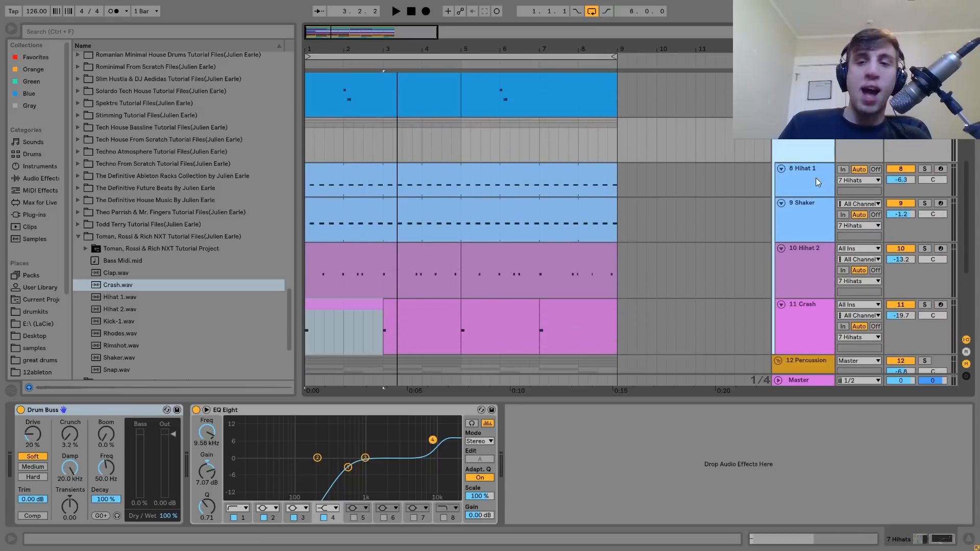
key("space")
left_click(21, 410)
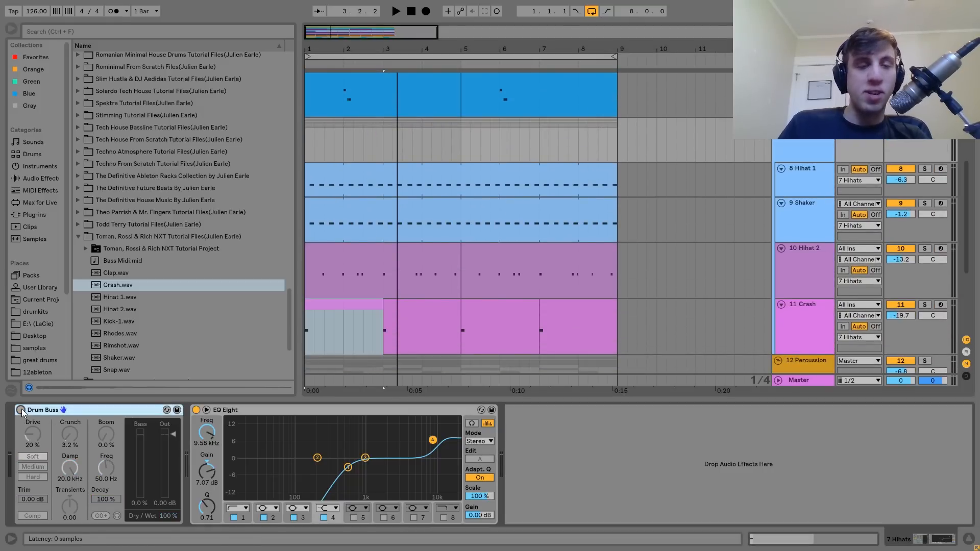
left_click(21, 410)
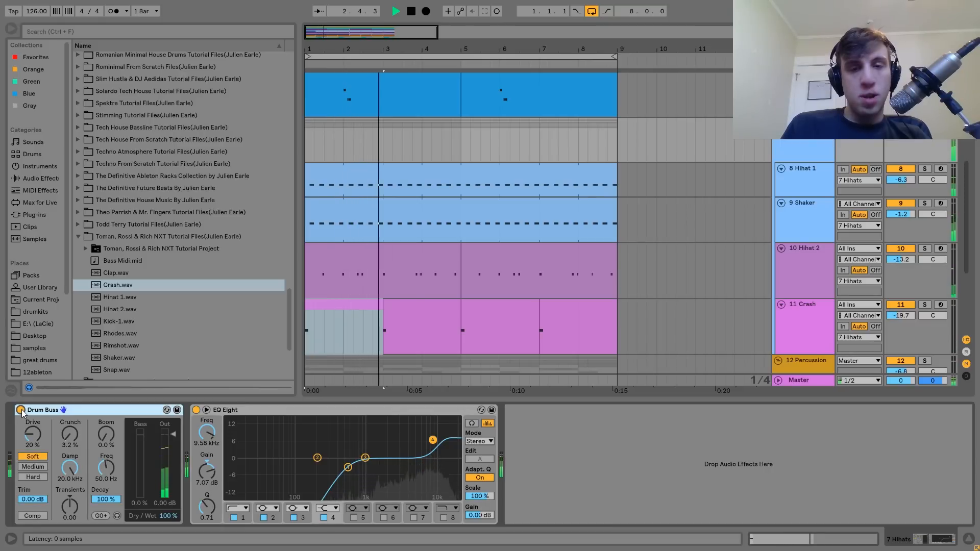
key("space")
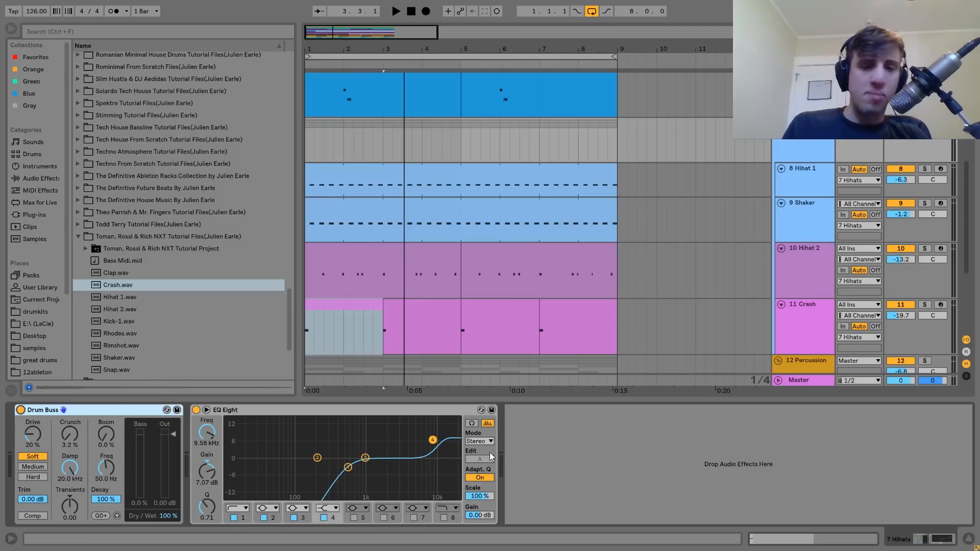
- Compare the mix with the Hihats group's EQ Eight off and on, leaving it on, and select its low-cut band
left_click(196, 411)
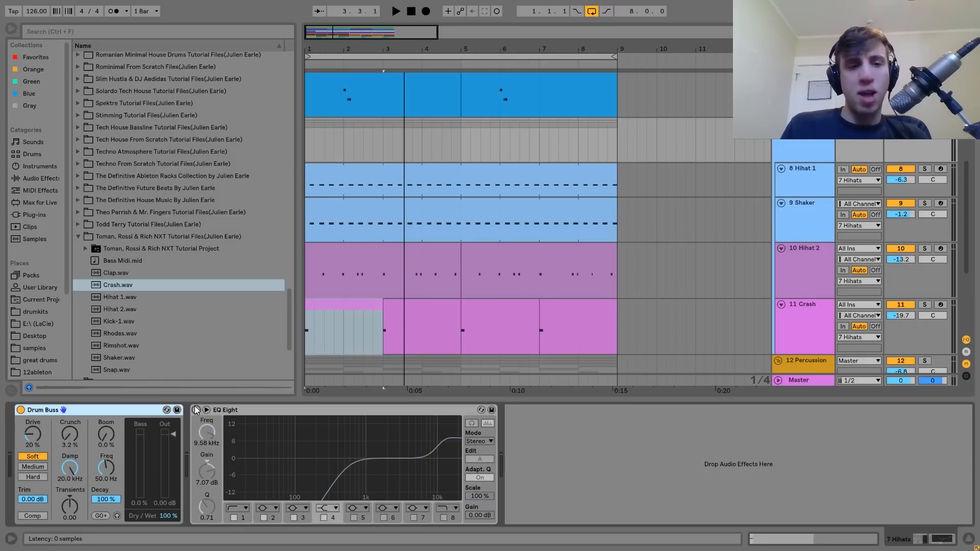
key("space")
left_click(196, 410)
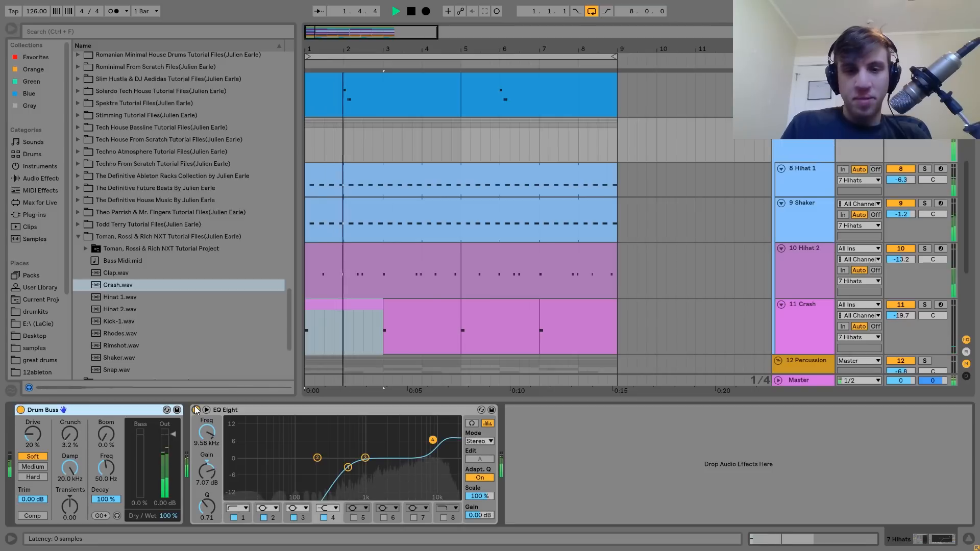
key("space")
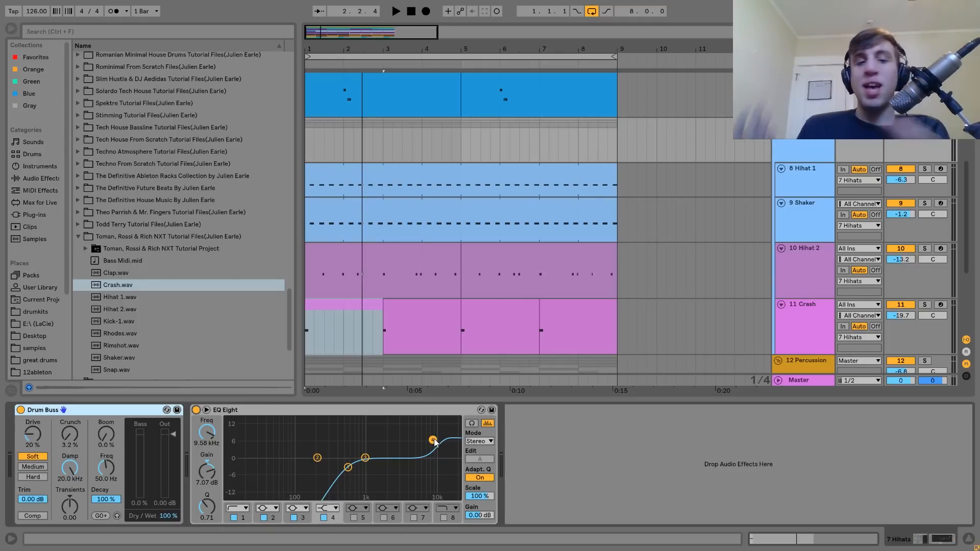
left_click(348, 468)
- Show the Percussion group's effect chain and tracks, and switch back to the Hihats group's effects
scroll(601, 262, "down", 5)
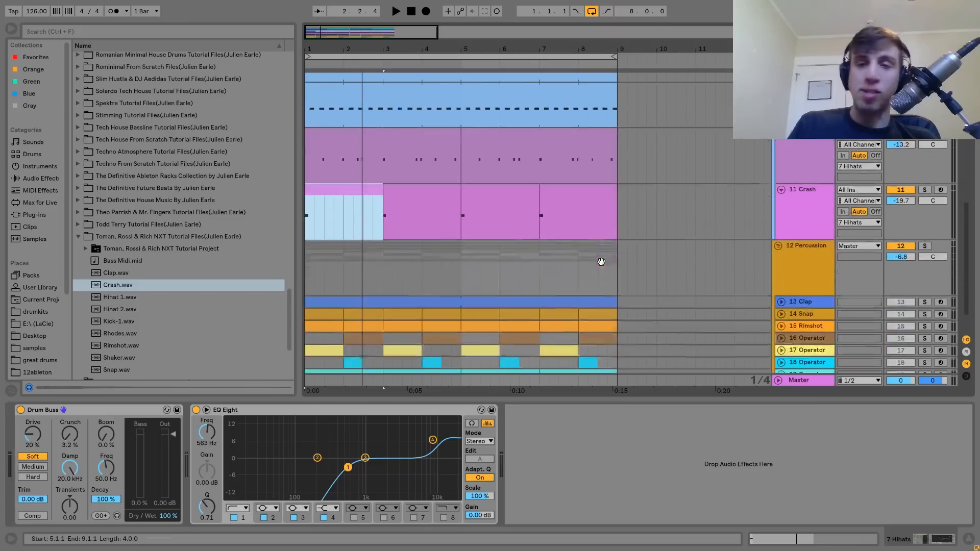
left_click(801, 243)
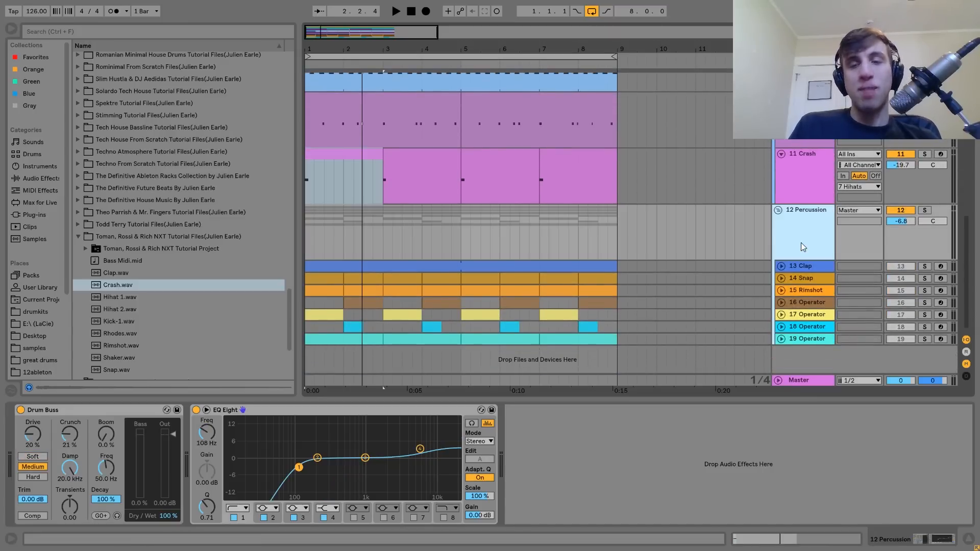
scroll(801, 243, "up", 6)
left_click(800, 173)
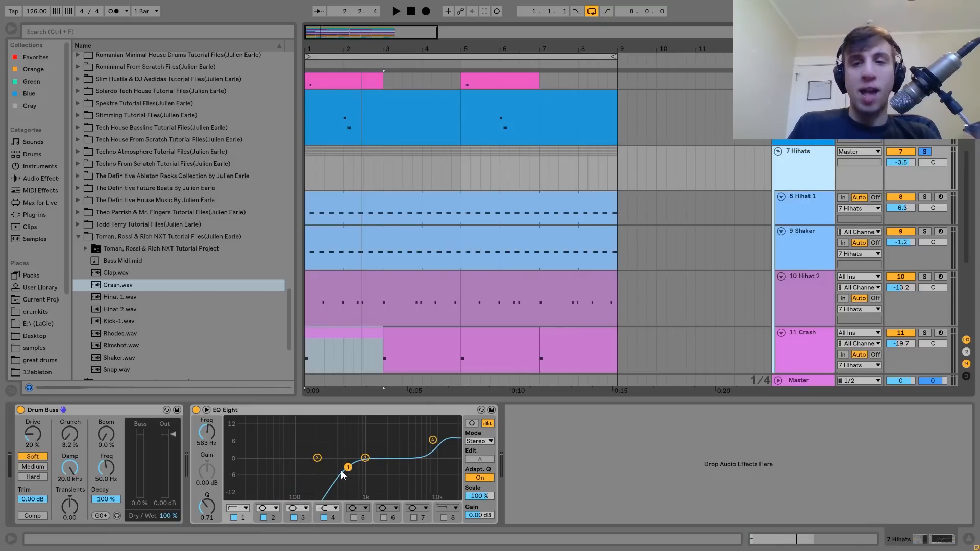
scroll(593, 225, "down", 6)
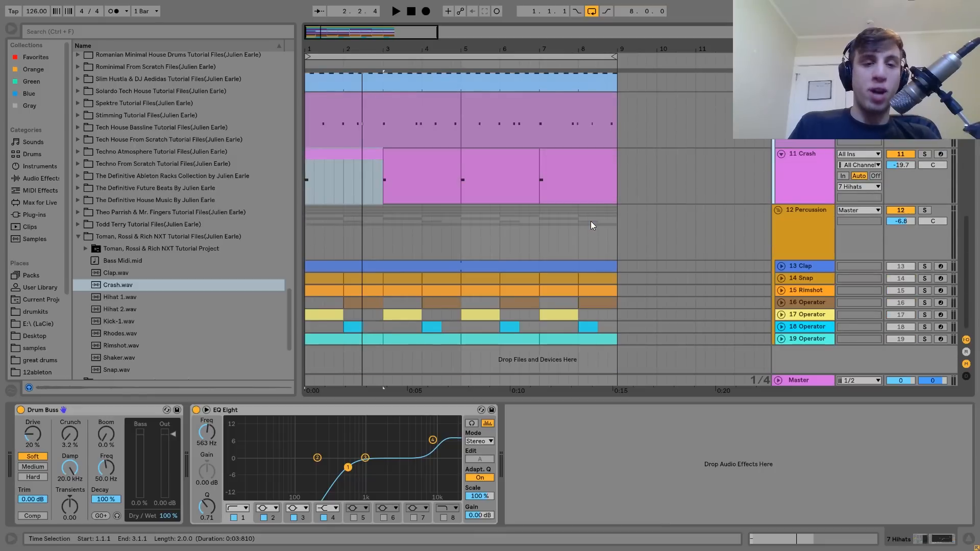
- Play the mix with band 1, the low cut, of the Hihats group's EQ Eight off and on, leaving it on
key("space")
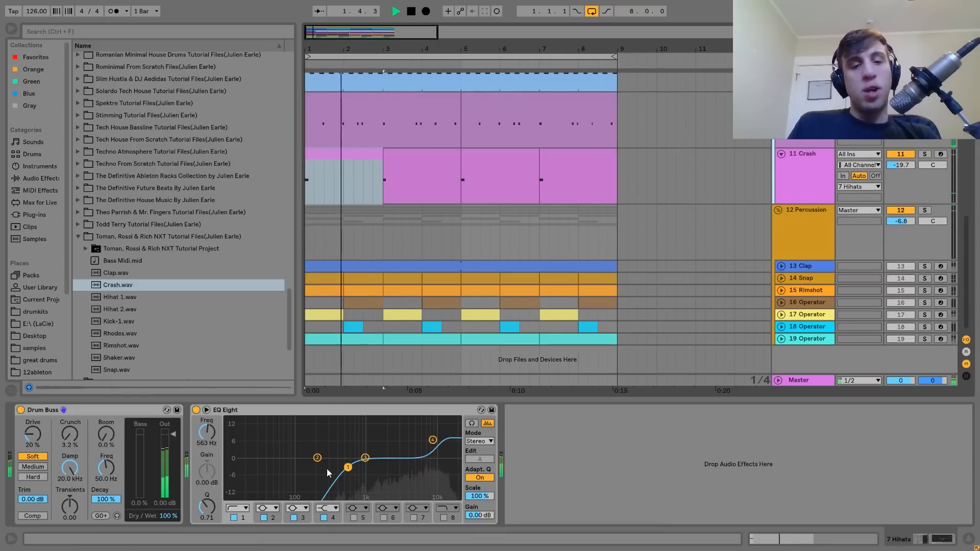
left_click(234, 518)
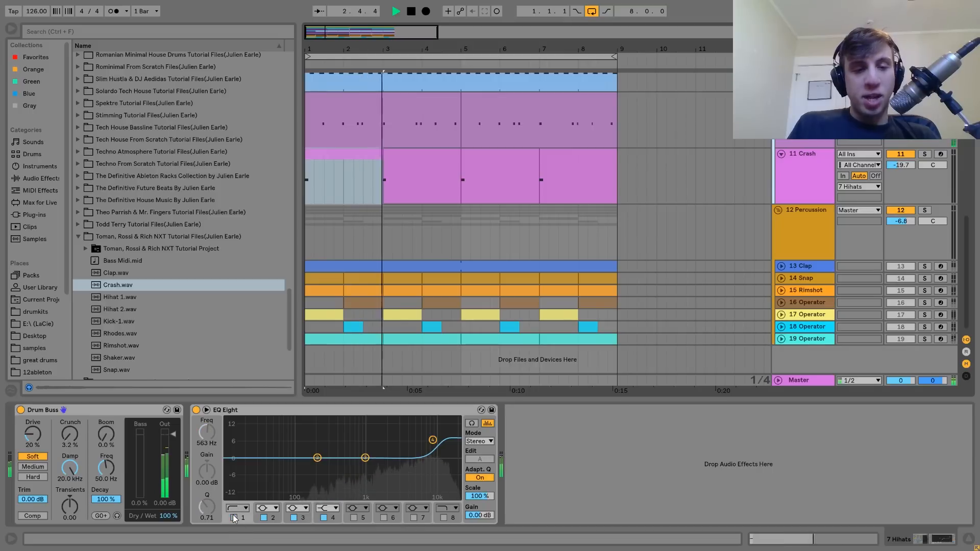
left_click(234, 518)
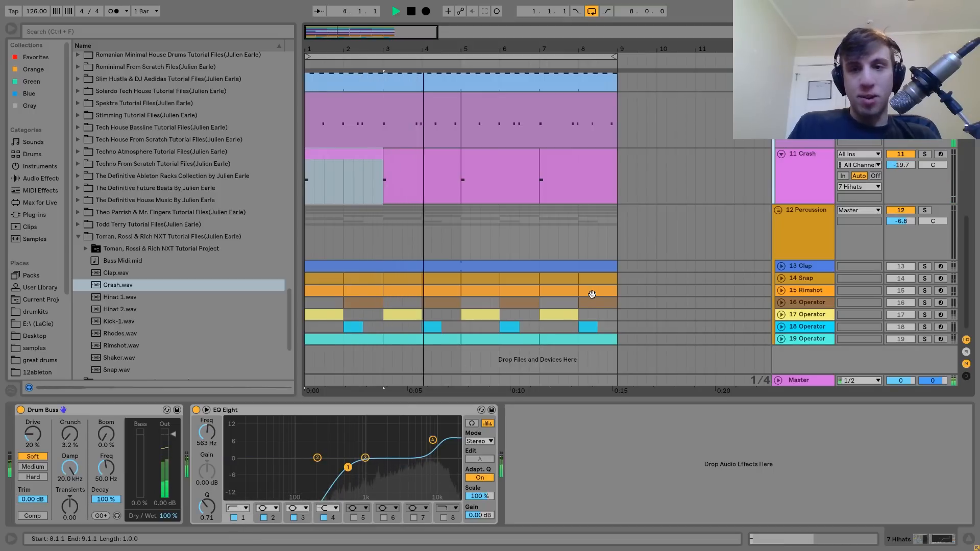
key("space")
- Unfold and solo the Clap track in the Percussion group, and play its clip from bar 1
left_click(799, 269)
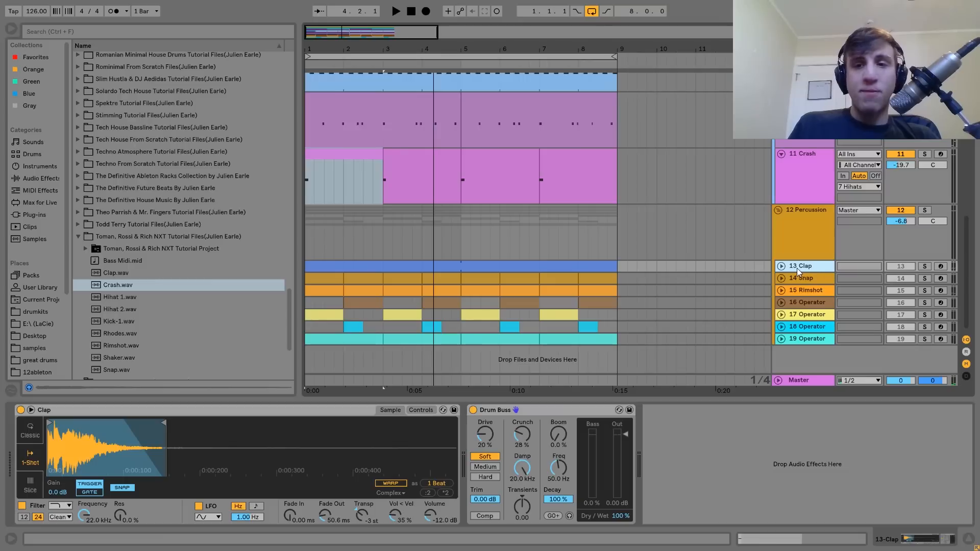
left_click(781, 266)
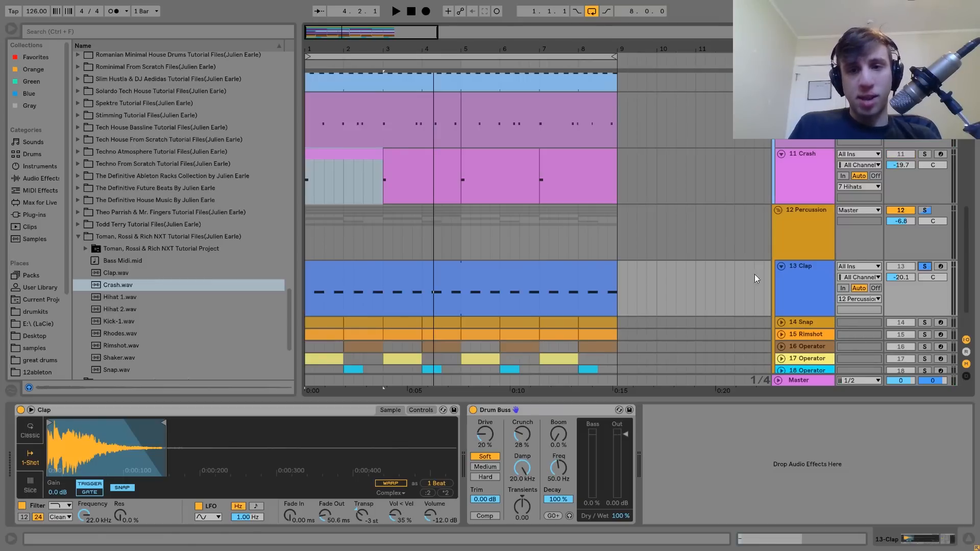
key("space")
left_click(519, 271)
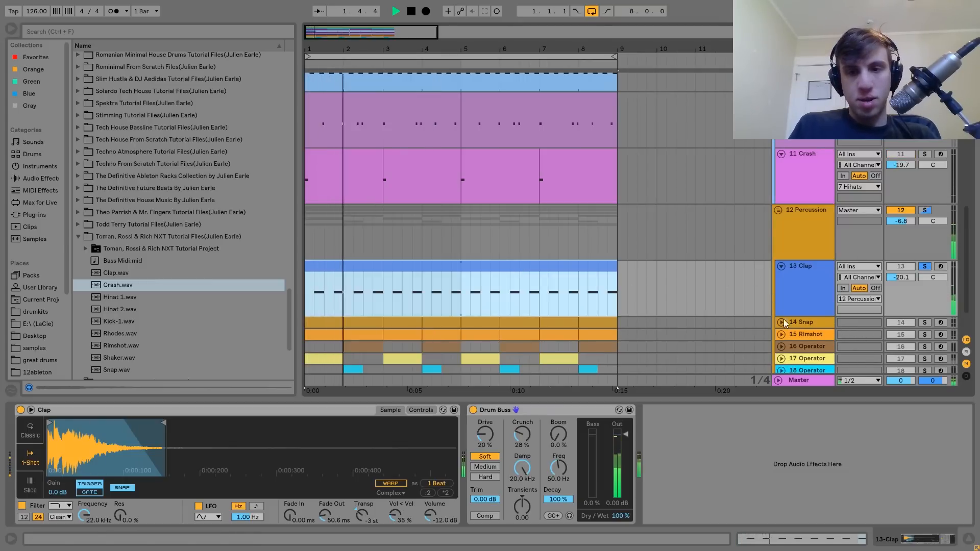
scroll(758, 300, "down", 2)
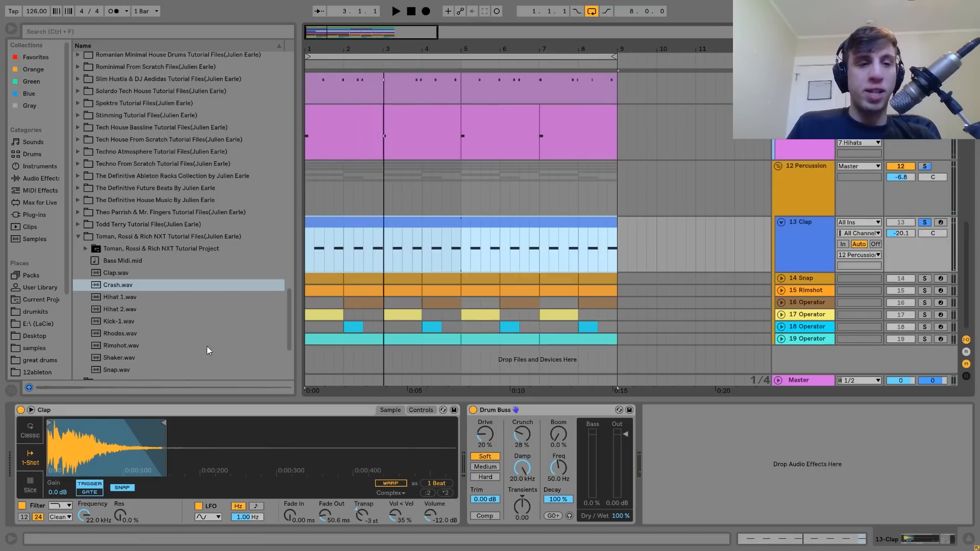
- Preview Clap.wav in the browser, and play the Clap track with its Drum Buss off and on, leaving it on
left_click(103, 272)
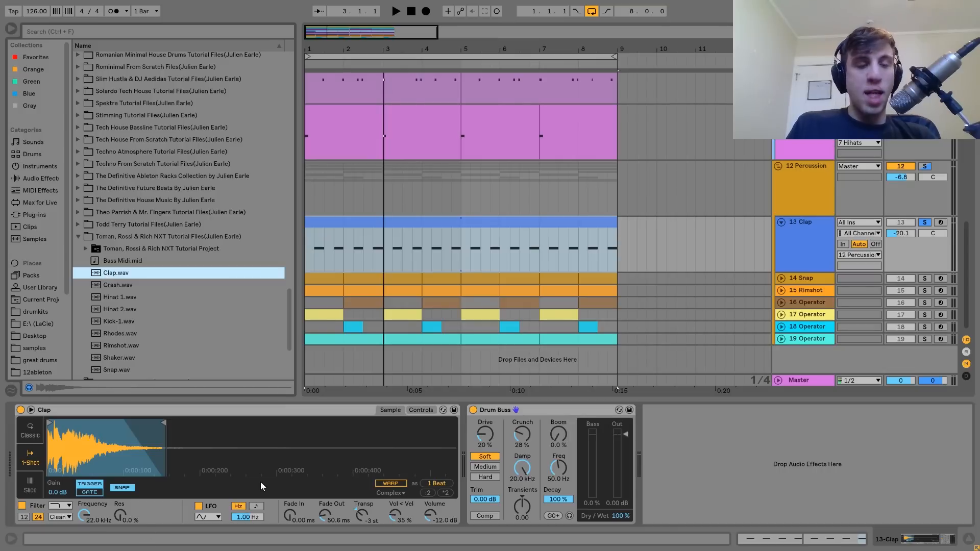
key("space")
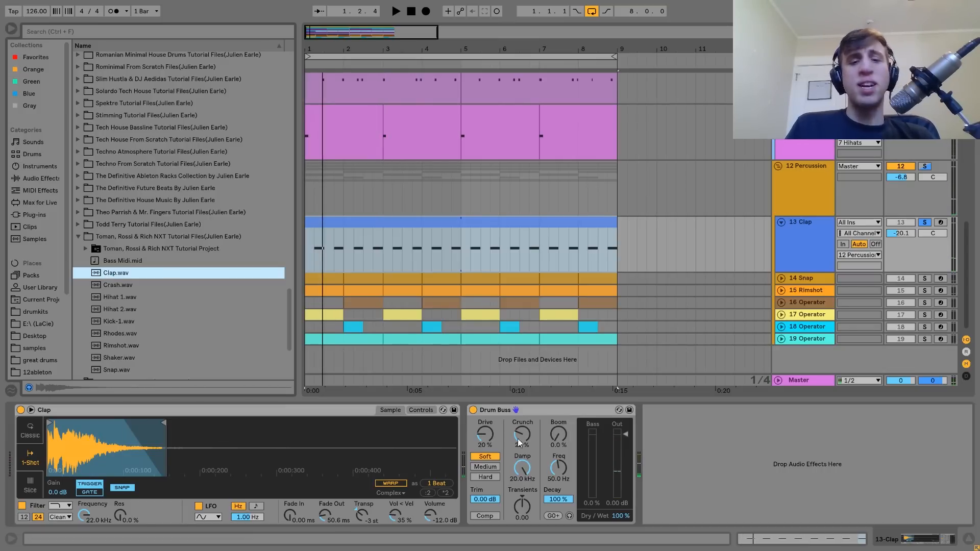
left_click(477, 411)
key("space")
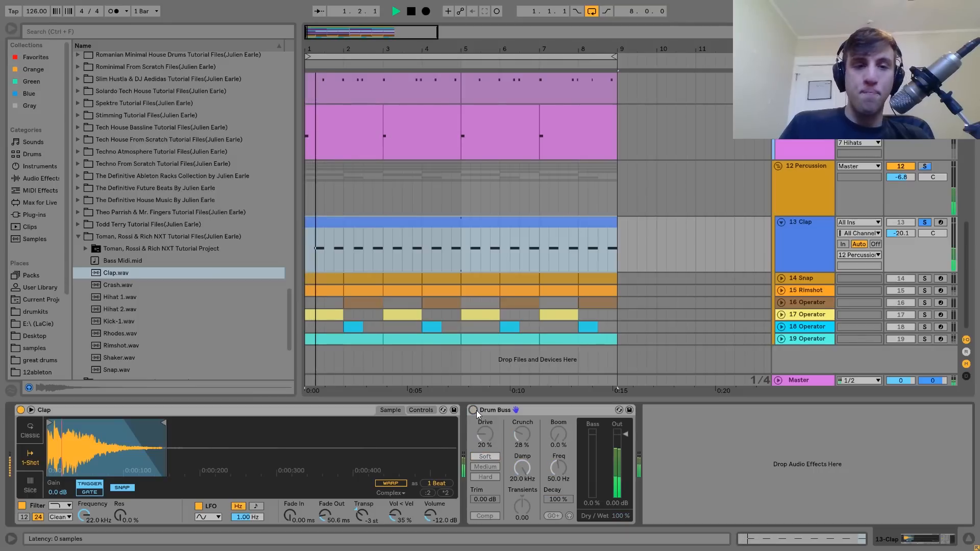
left_click(477, 411)
key("space")
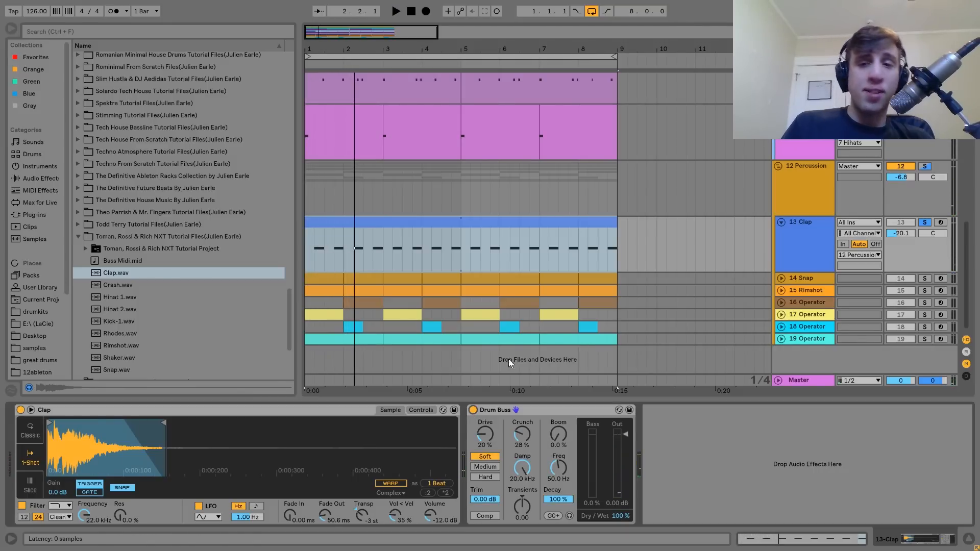
- Unfold and solo the Snap and Rimshot tracks, and play them
left_click(809, 279)
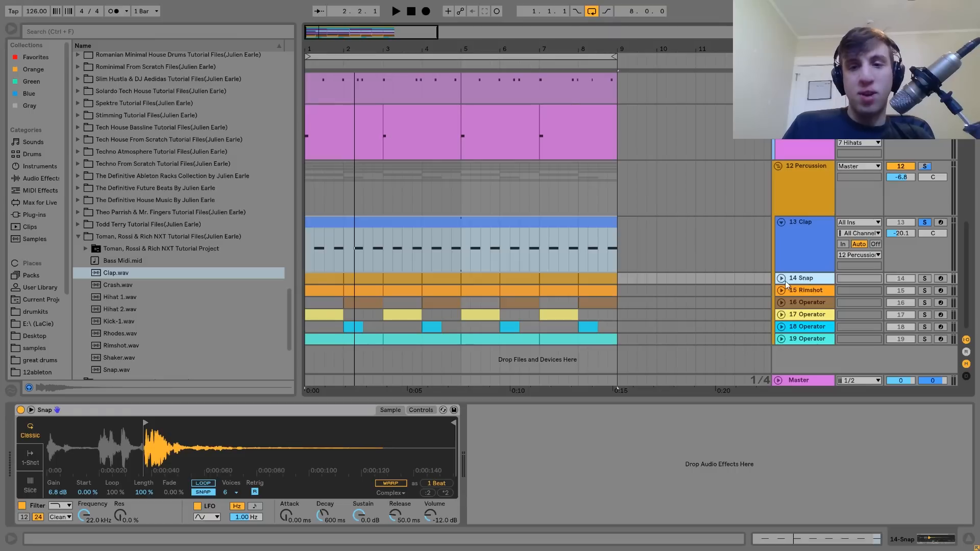
left_click(782, 279)
left_click(781, 335)
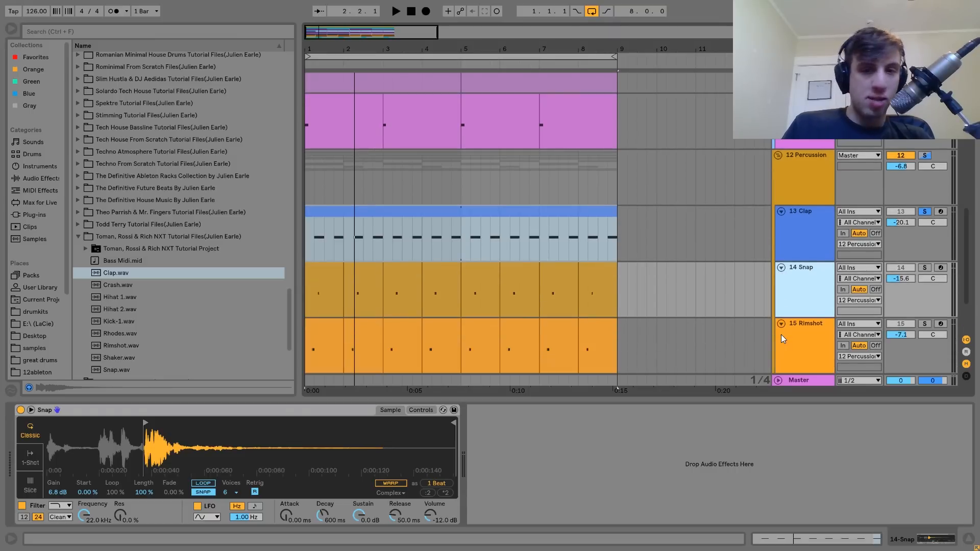
left_click(924, 268)
left_click(925, 324)
scroll(898, 317, "down", 3)
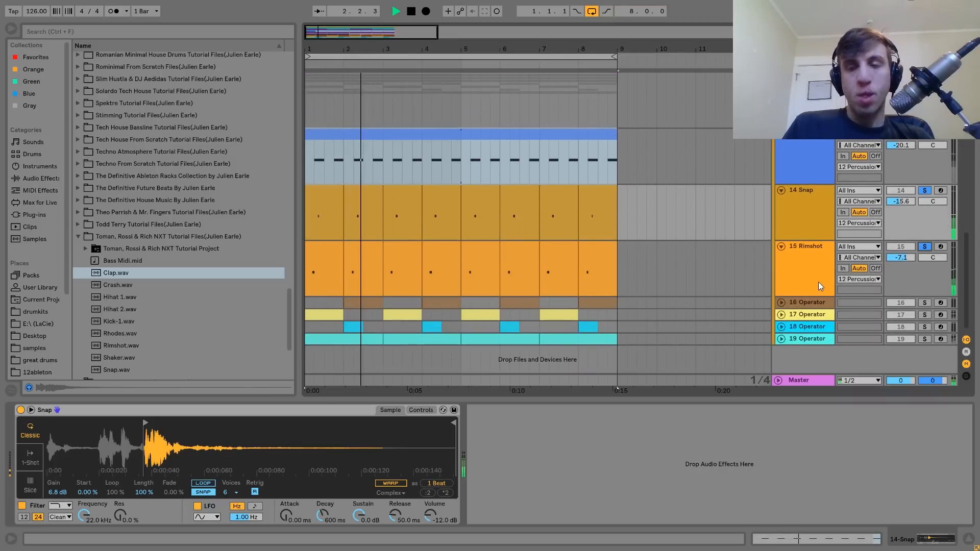
key("space")
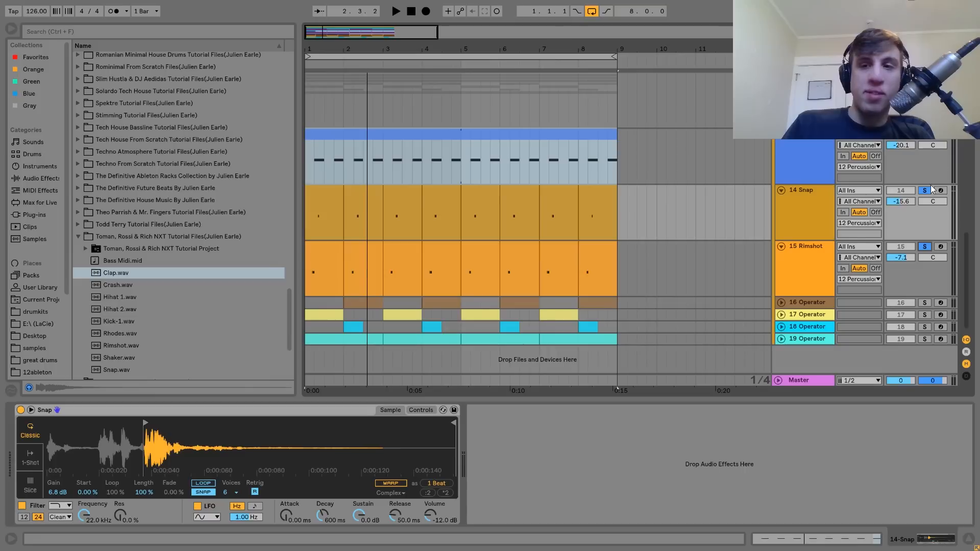
- Play the Snap track soloed on its own, and preview Snap.wav in the browser to compare it with the trimmed sample
left_click(822, 207)
key("space")
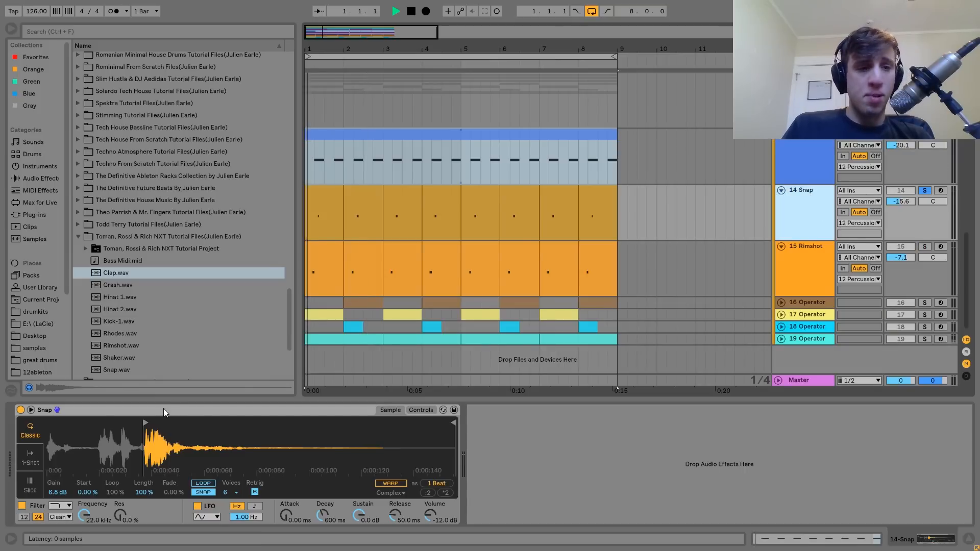
left_click(108, 371)
key("Down")
key("Down")
key("Up")
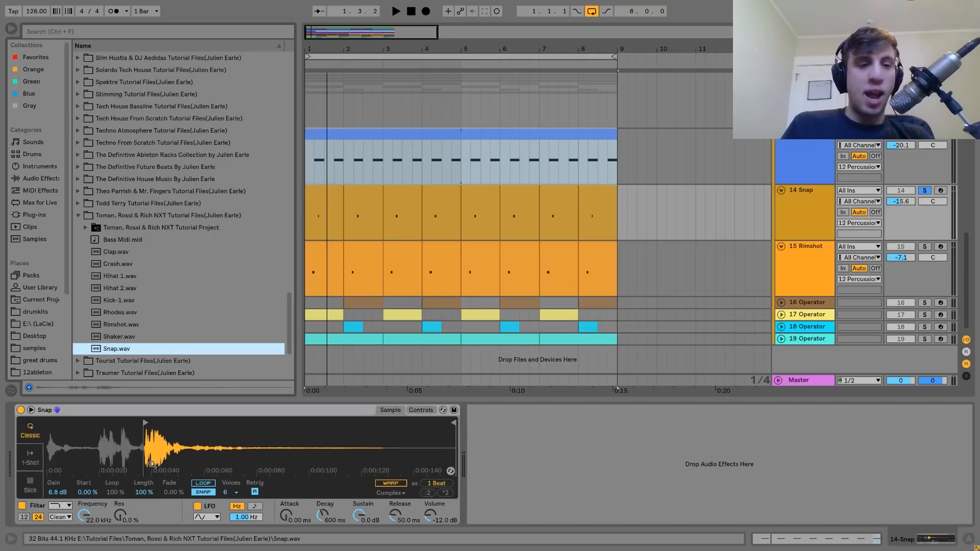
key("space")
key("space")
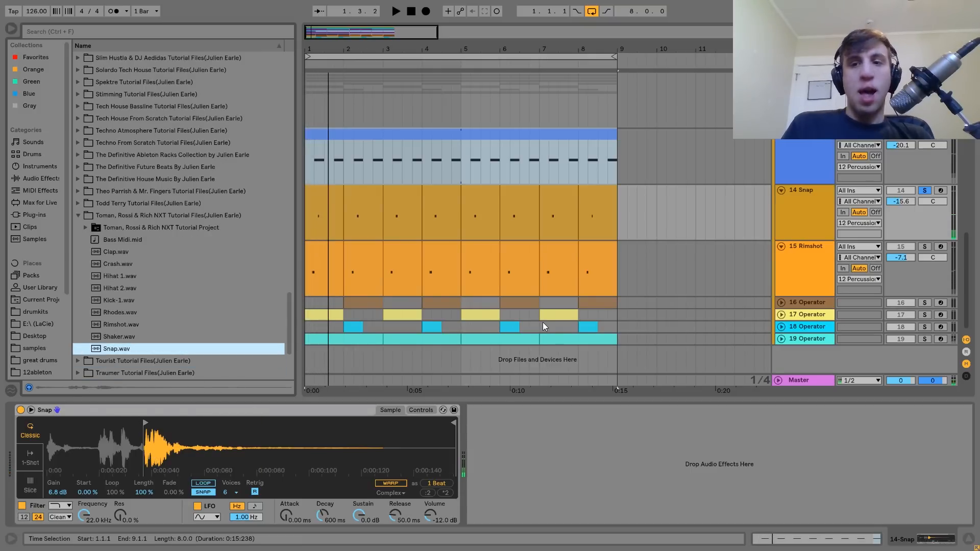
- Solo the Rimshot track, play its first clip, and clear the solo
left_click(925, 246)
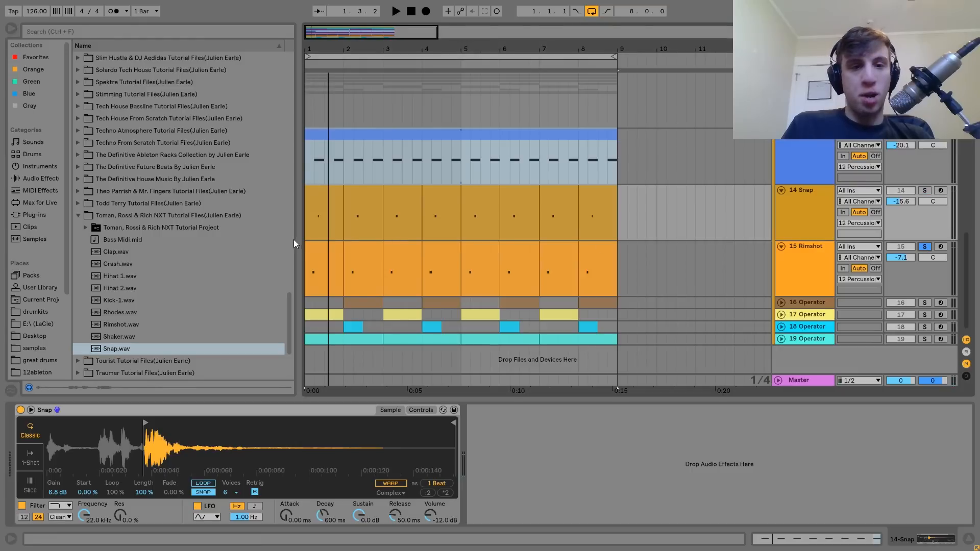
left_click(320, 263)
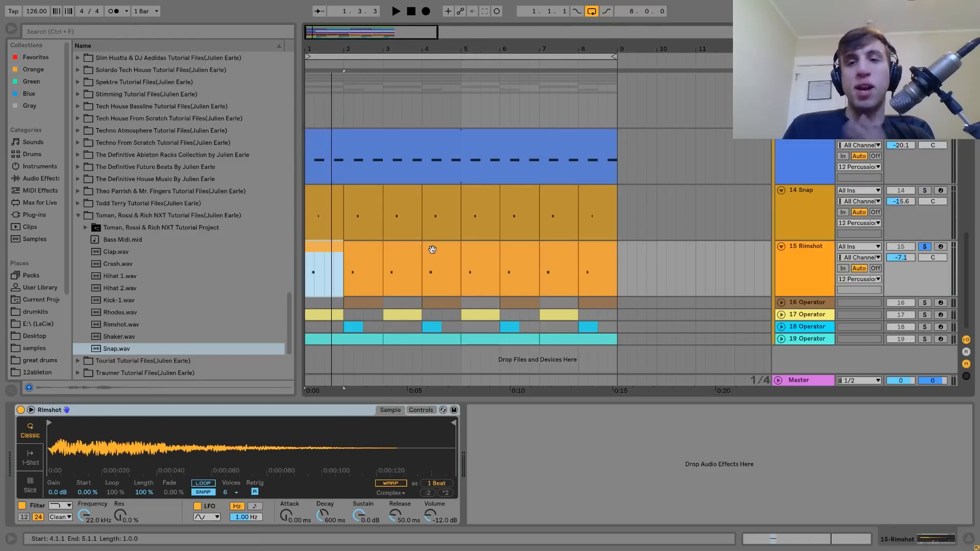
left_click(925, 247)
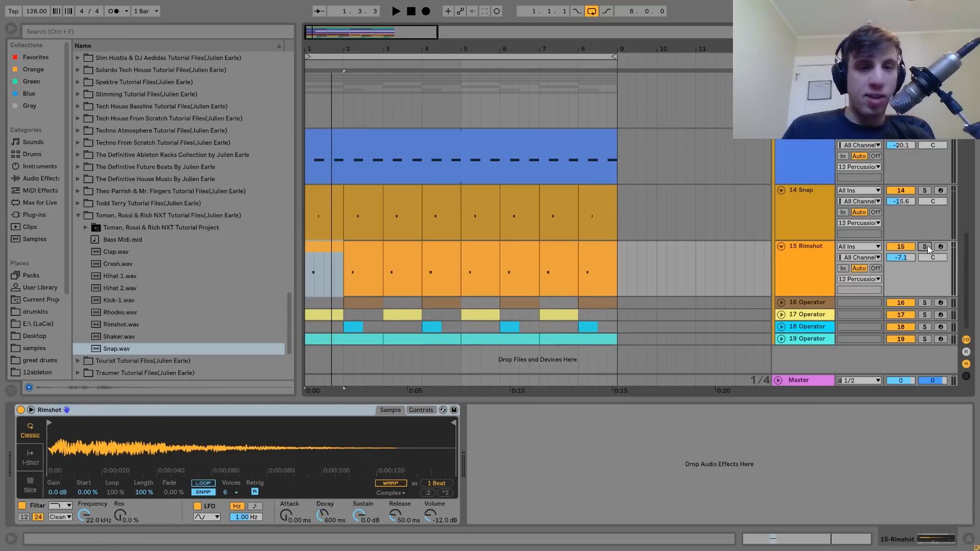
- Review the hihat, Rhodes, pad and bass tracks, and show the Rhodes 2 track's devices
scroll(927, 246, "up", 10)
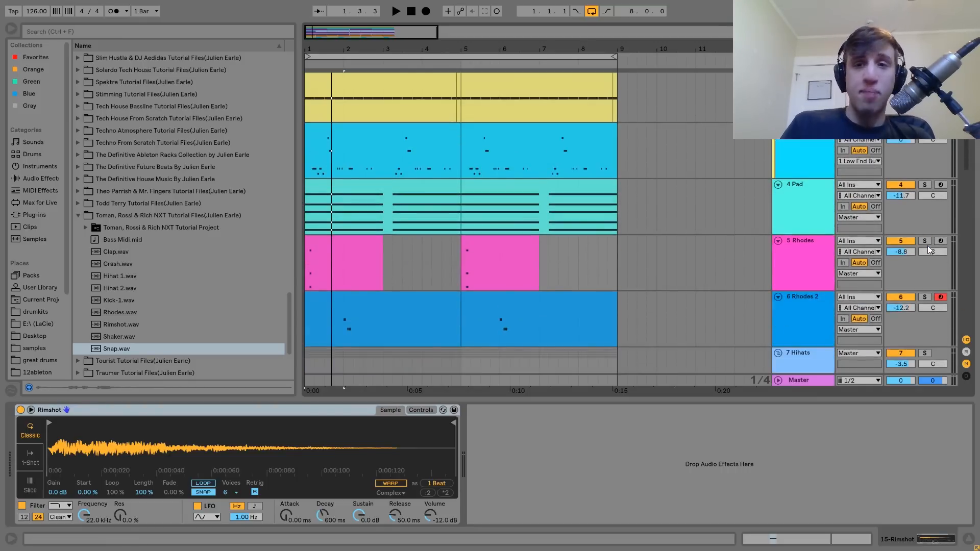
scroll(927, 246, "down", 10)
scroll(927, 246, "up", 7)
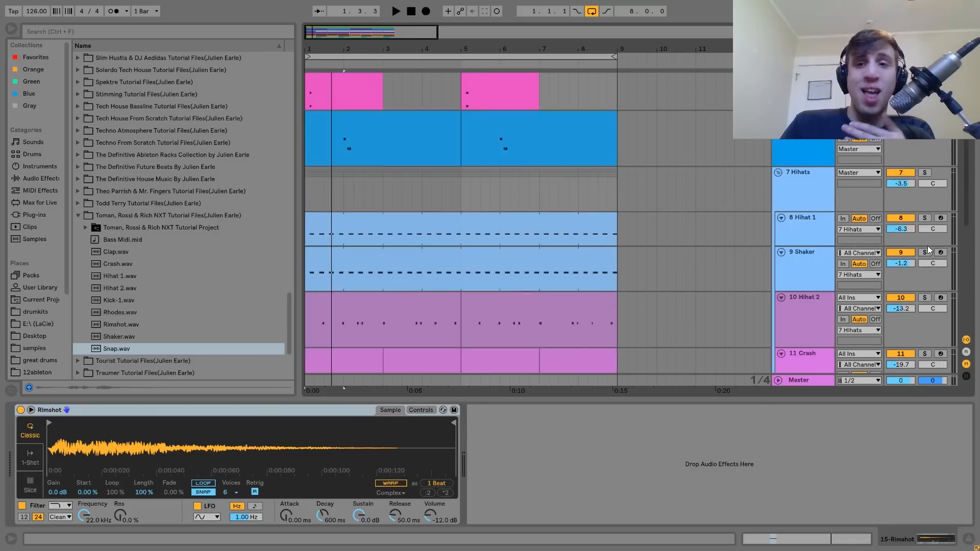
left_click(927, 246)
scroll(927, 246, "up", 3)
left_click(819, 241)
scroll(816, 245, "up", 2)
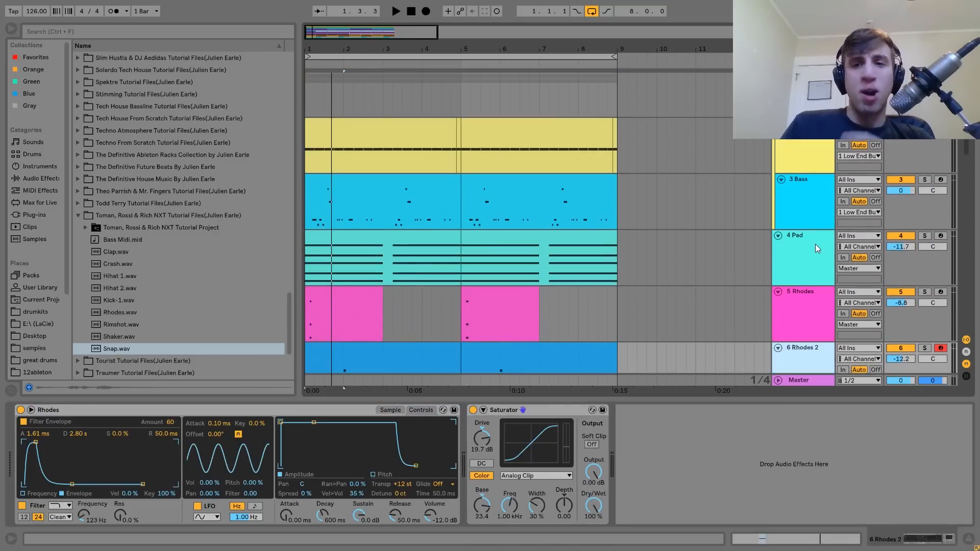
scroll(816, 245, "down", 10)
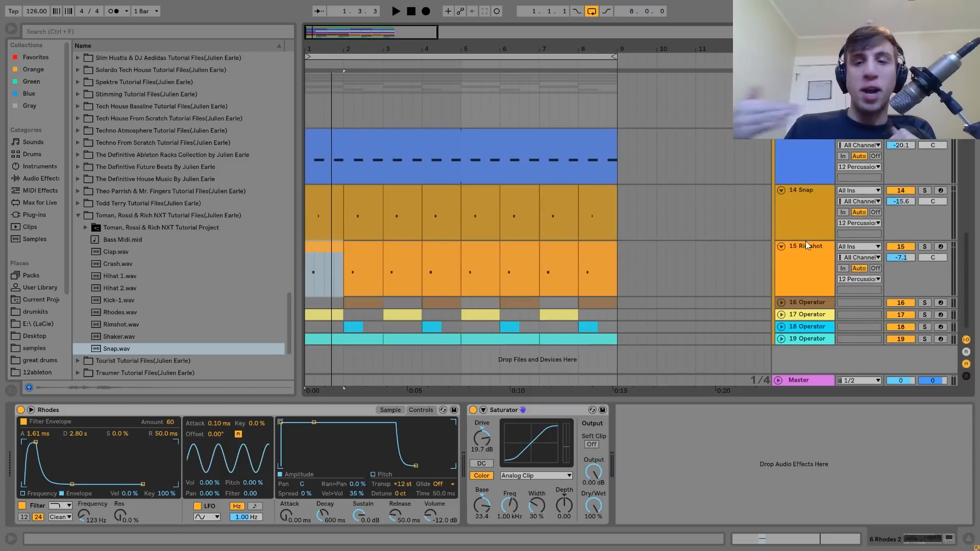
- Fold the Snap and Rimshot tracks in the Percussion group
left_click(807, 257)
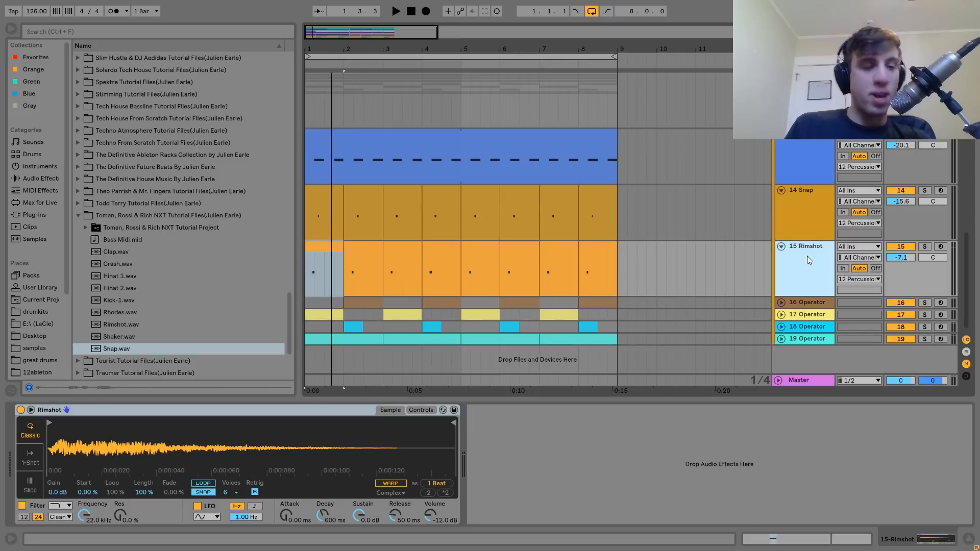
key("Up")
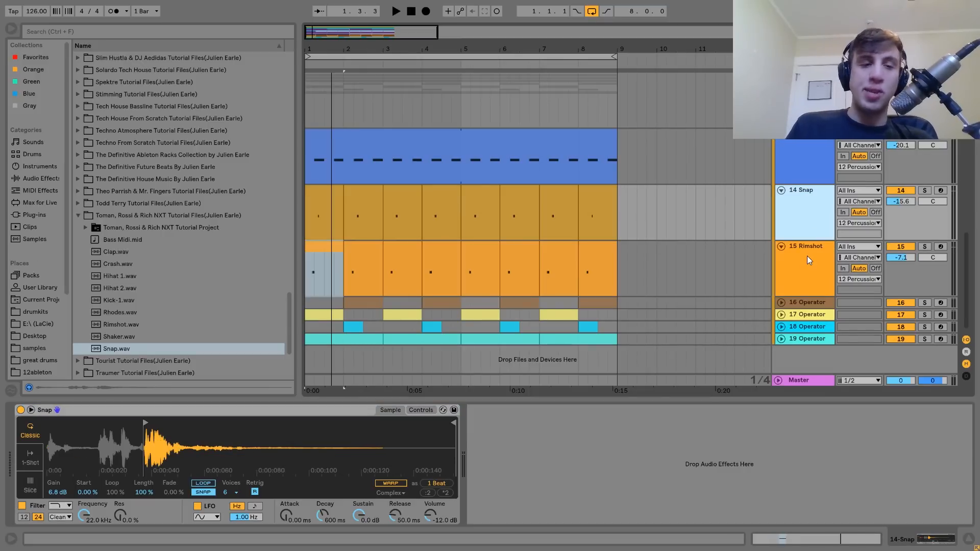
key("Left")
key("Down")
key("Left")
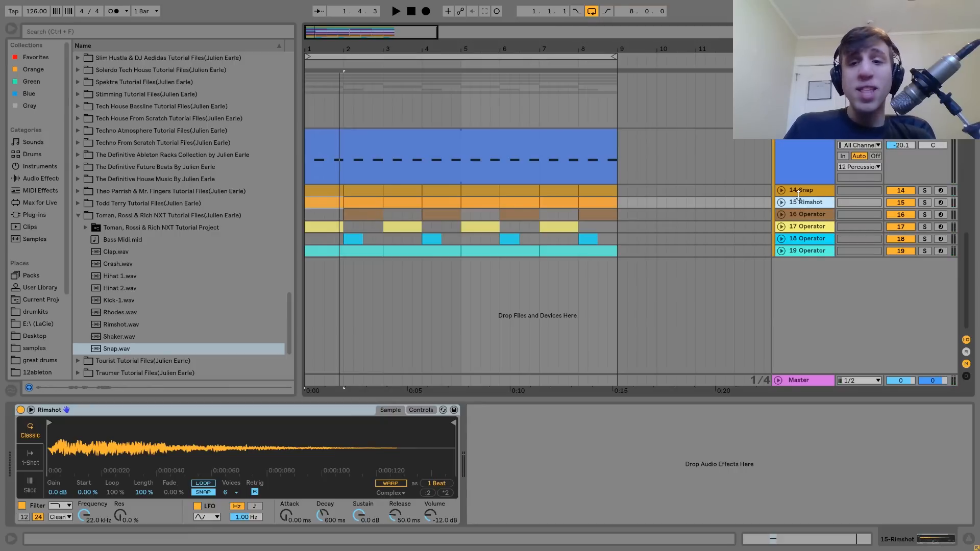
- Solo the four Operator tracks, 16 to 19, unfold them, and play them together
left_click(801, 211)
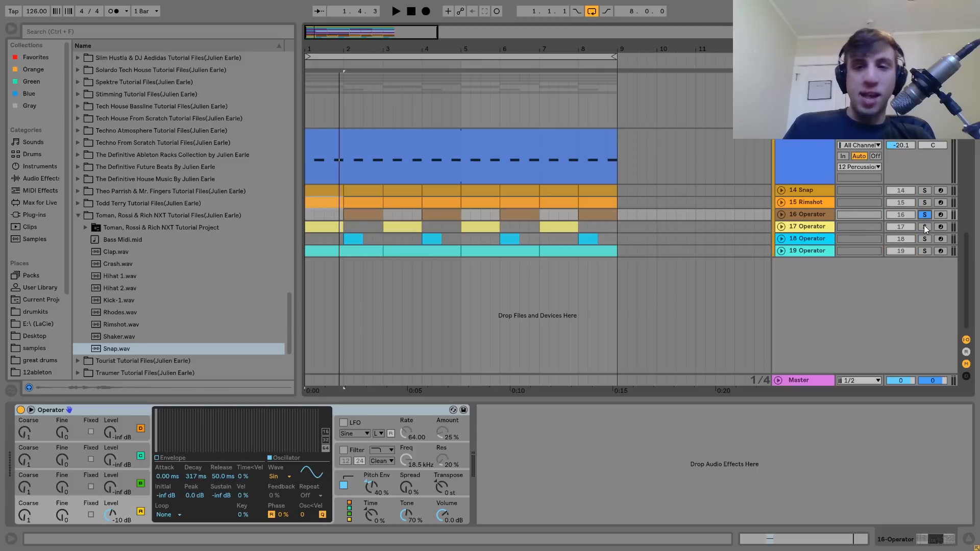
left_click(925, 250)
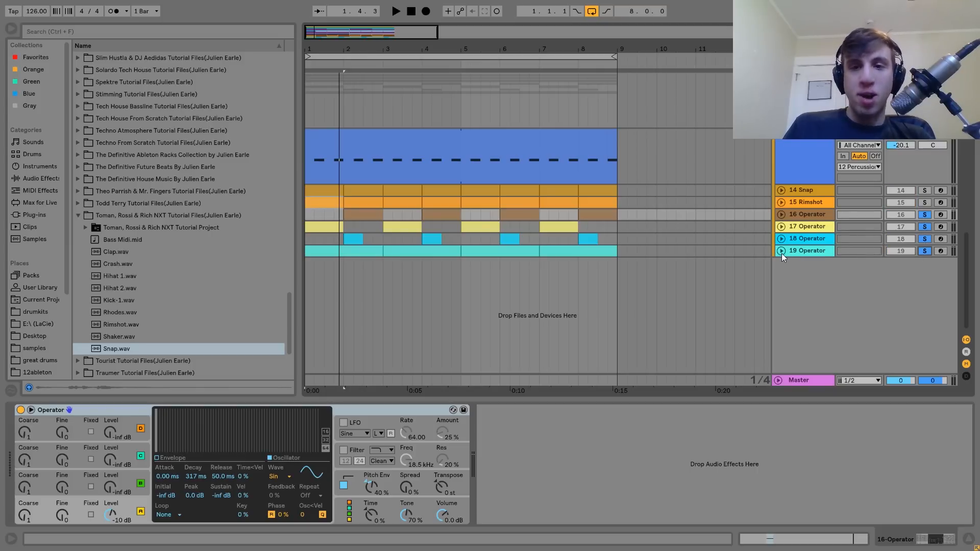
left_click(782, 251)
left_click(781, 238)
key("space")
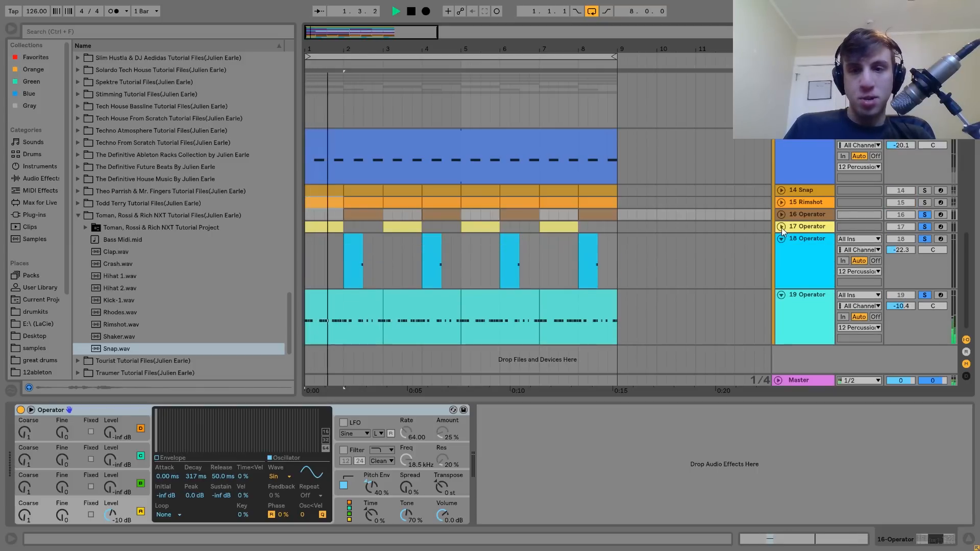
left_click(781, 226)
left_click(781, 215)
scroll(782, 214, "down", 5)
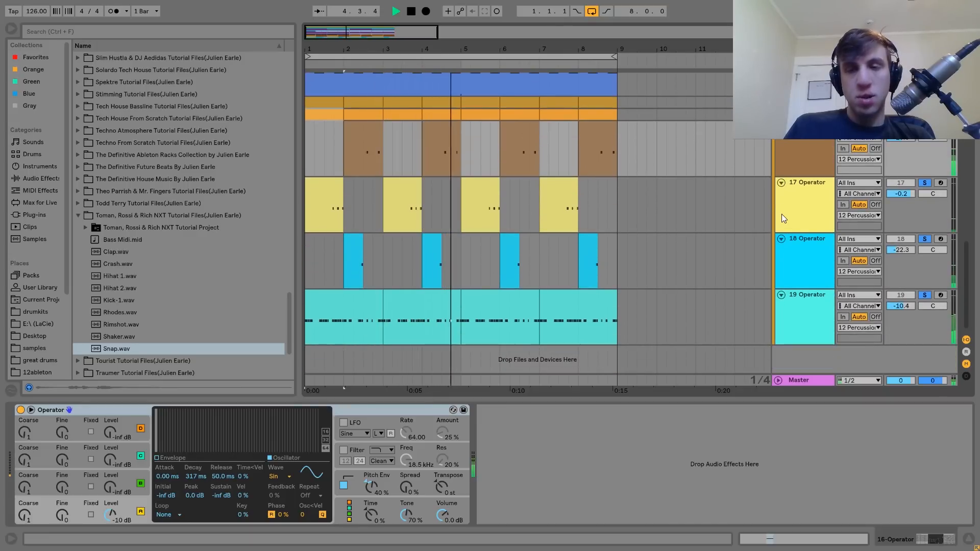
key("space")
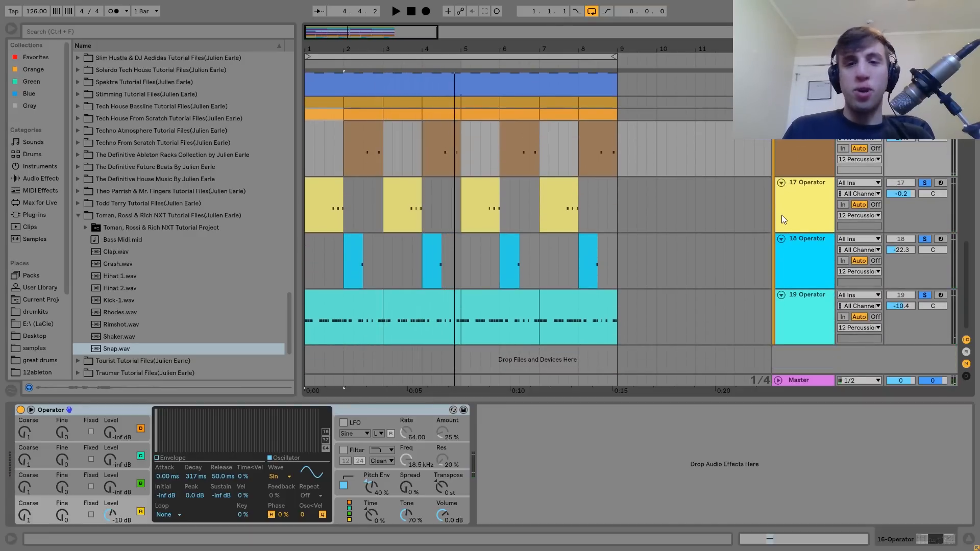
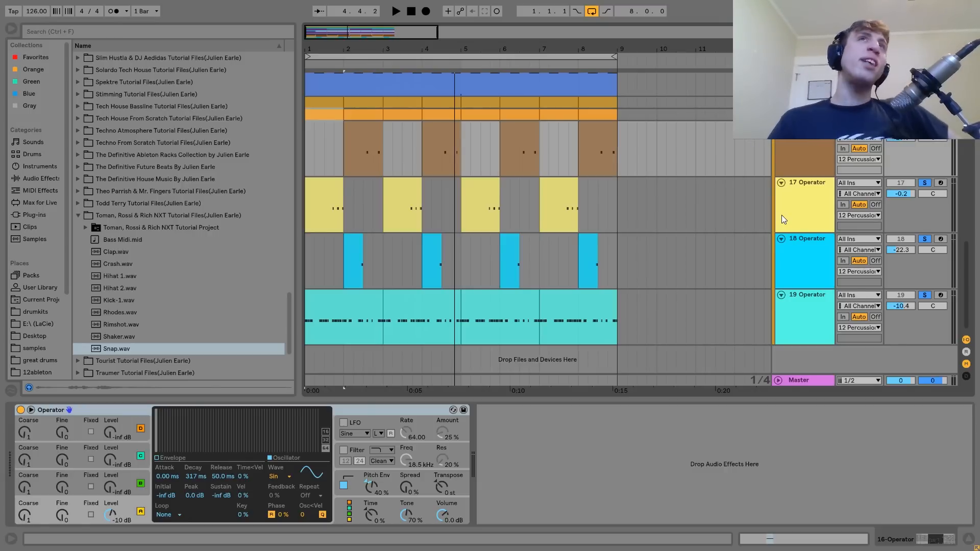
- Replay the four soloed Operator layers to hear how they interlock
key("space")
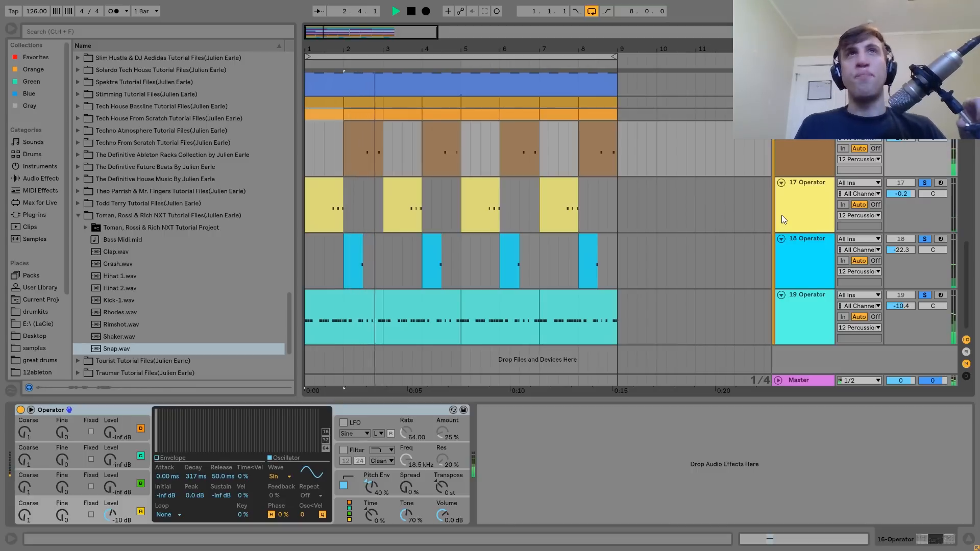
key("space")
key("space")
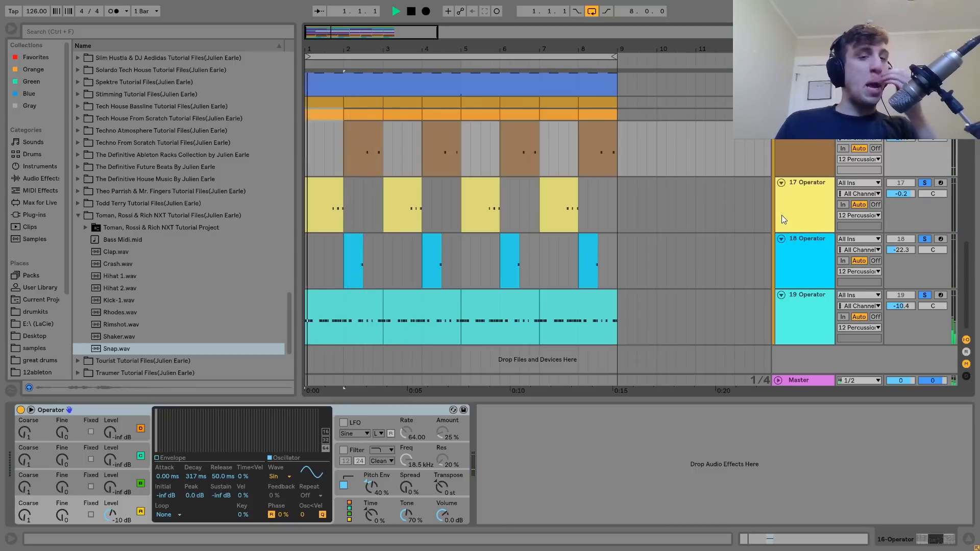
key("space")
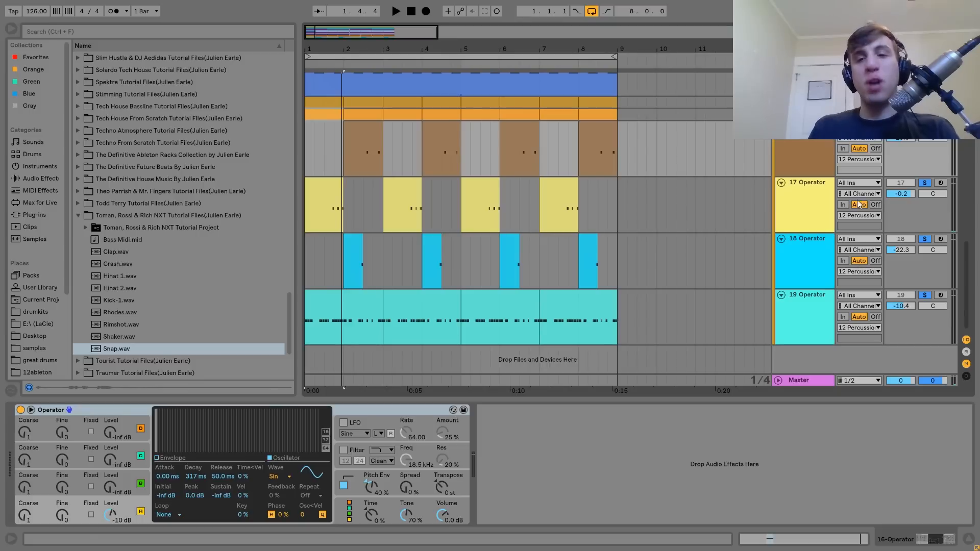
- Solo the 17 Operator track alone and play its first clip from 1.3.1
left_click(924, 182)
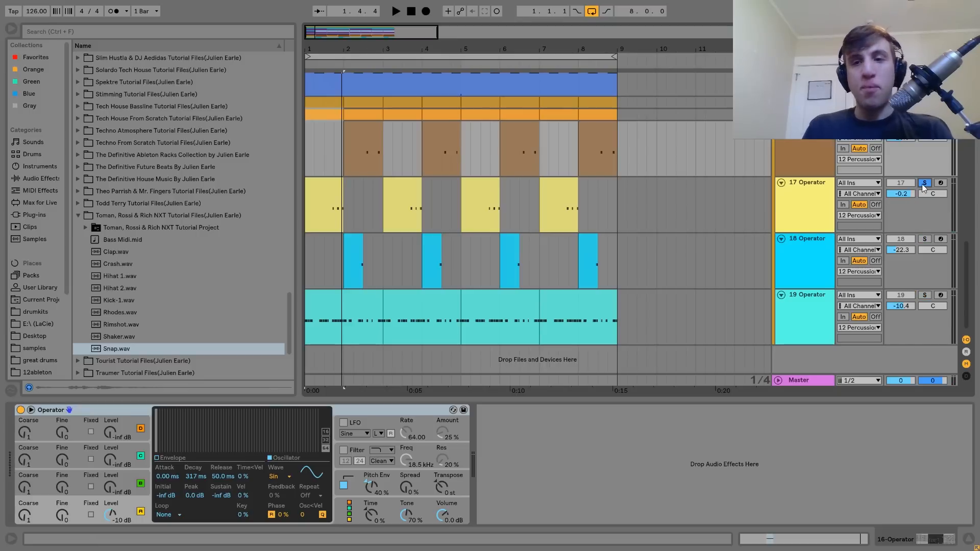
left_click(326, 219)
key("space")
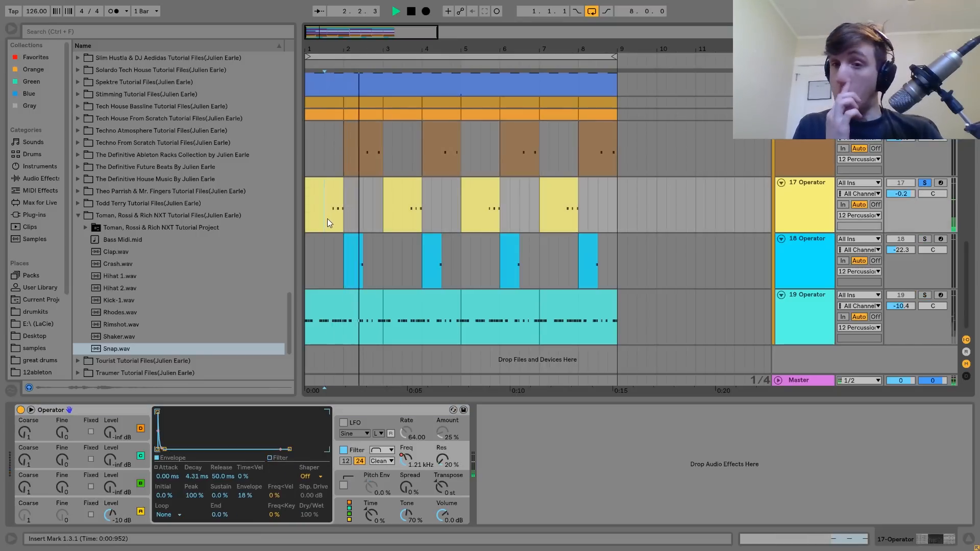
key("space")
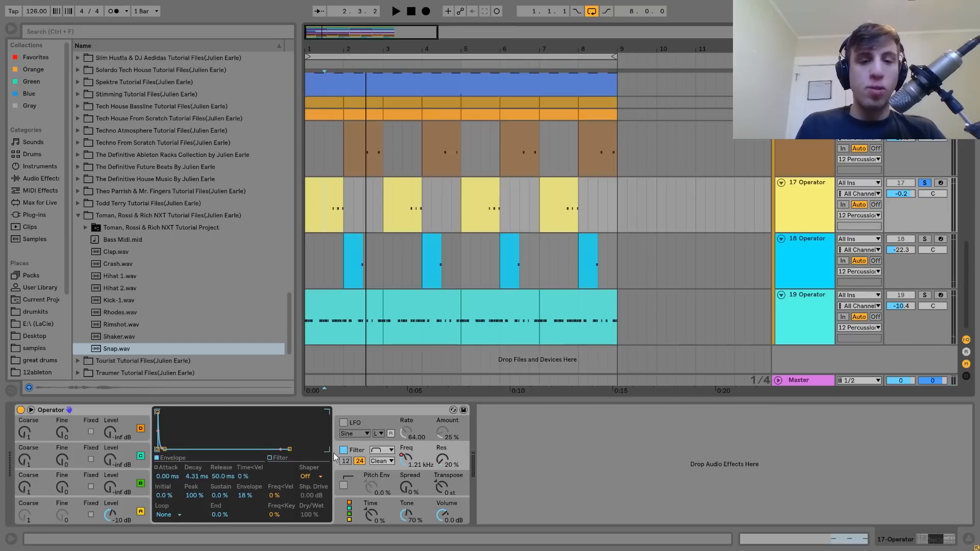
- Show the Filter Freq automation of the 17 Operator track and play its opening sweep
right_click(408, 463)
left_click(458, 390)
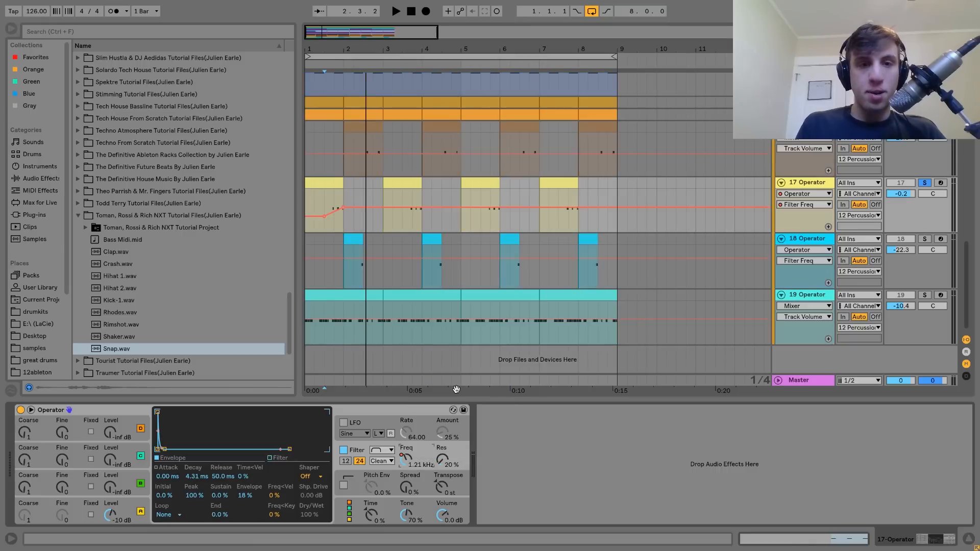
key("space")
key("space")
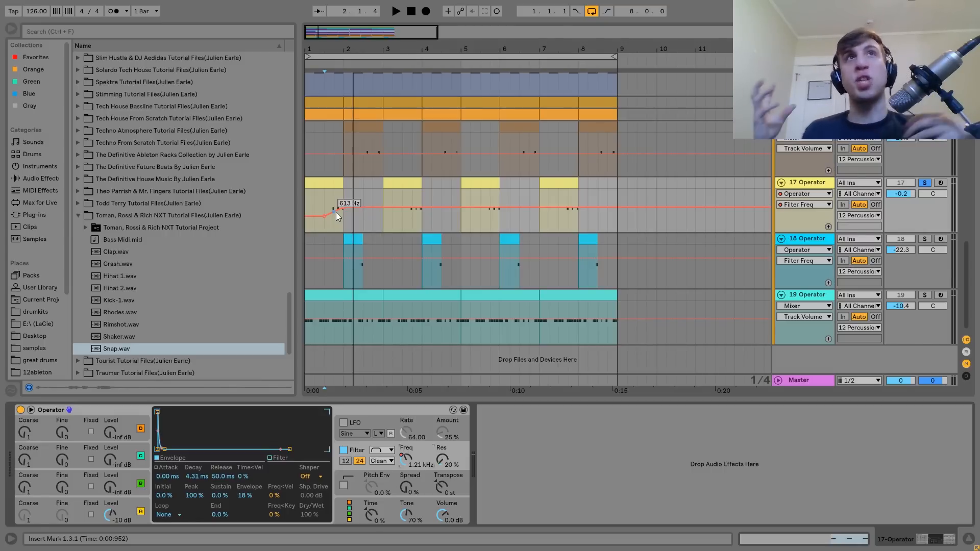
- Duplicate the first two bars of 17 Operator's Filter Freq automation three times up to bar 9, and play the result
scroll(336, 212, "up", 3)
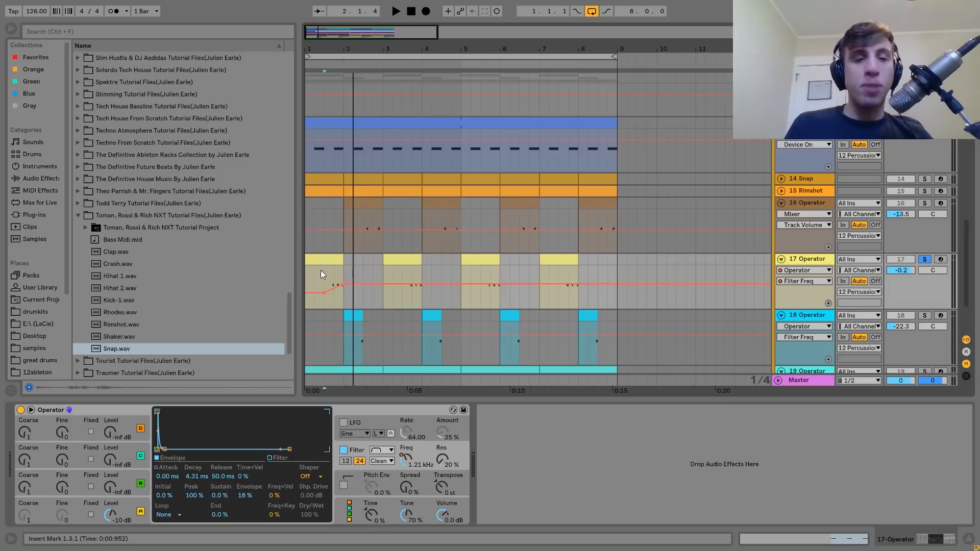
key("space")
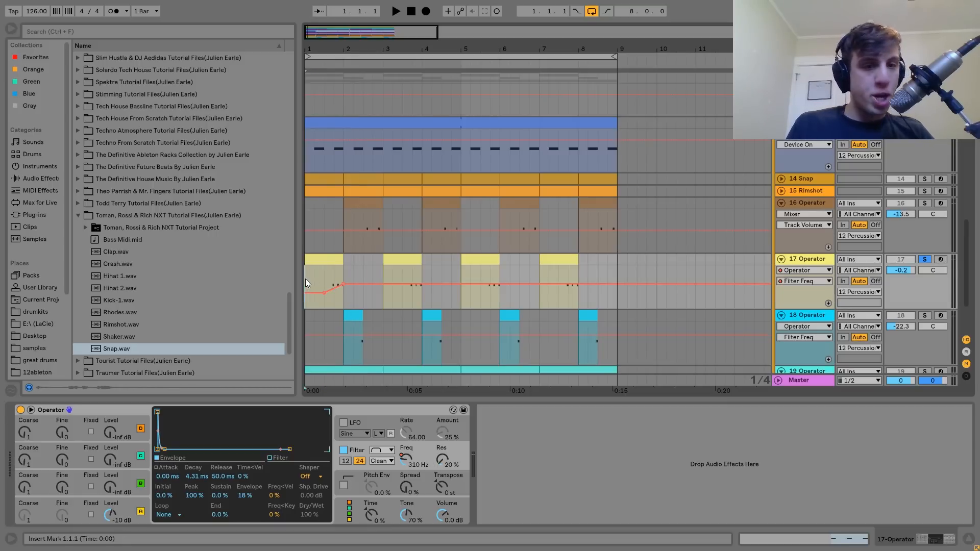
left_click_drag(306, 279, 378, 288)
key("ctrl+d")
key("ctrl+d")
key("ctrl+d")
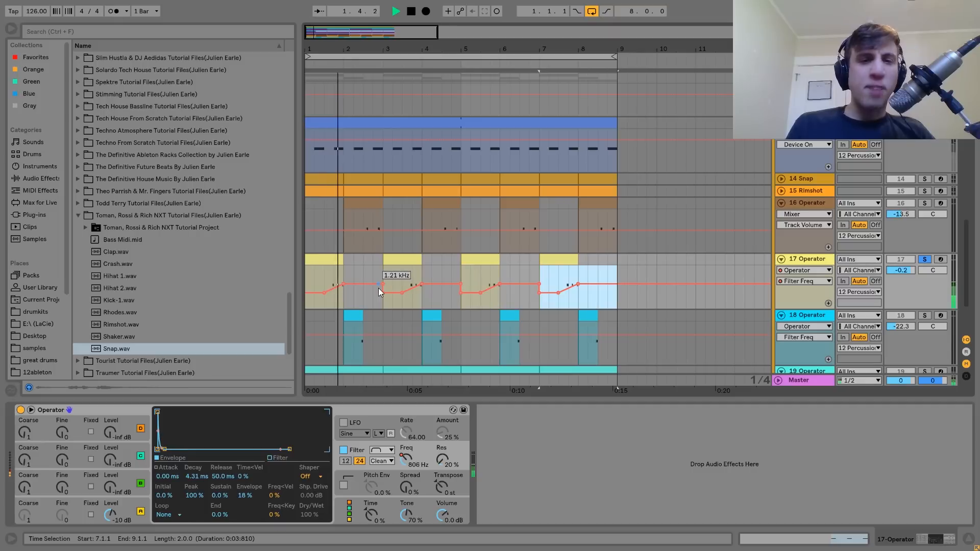
key("space")
key("space")
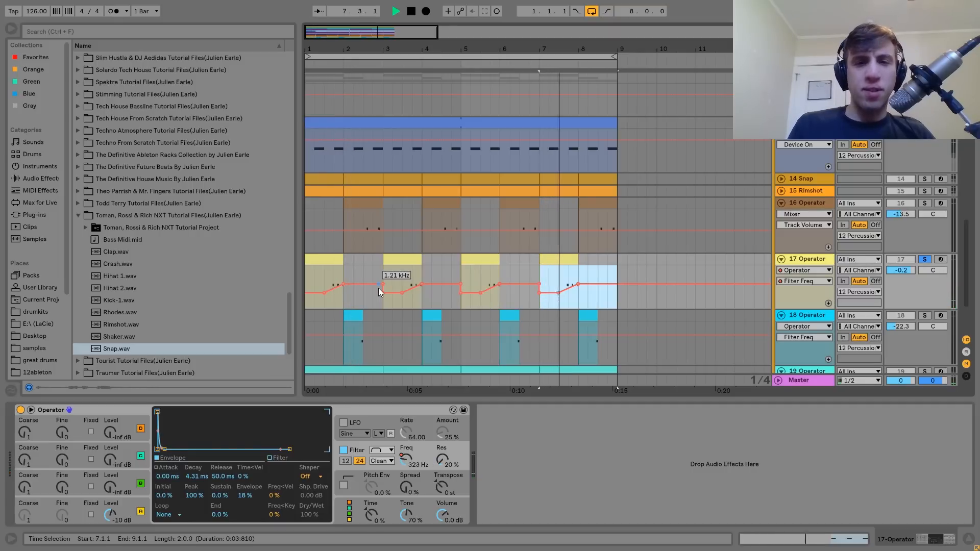
key("space")
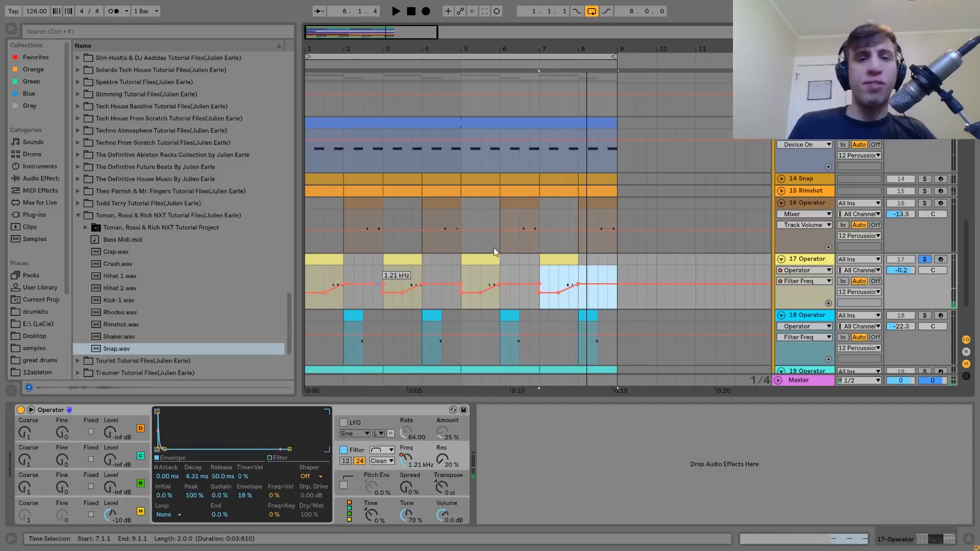
- Solo the 16 Operator track and play its first clip from 2.3.1
left_click(924, 204)
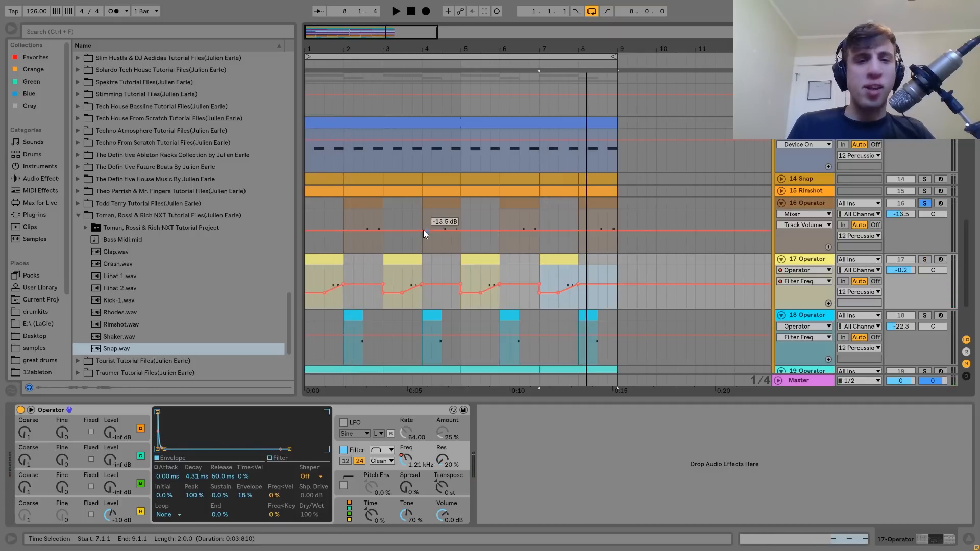
left_click(360, 243)
key("space")
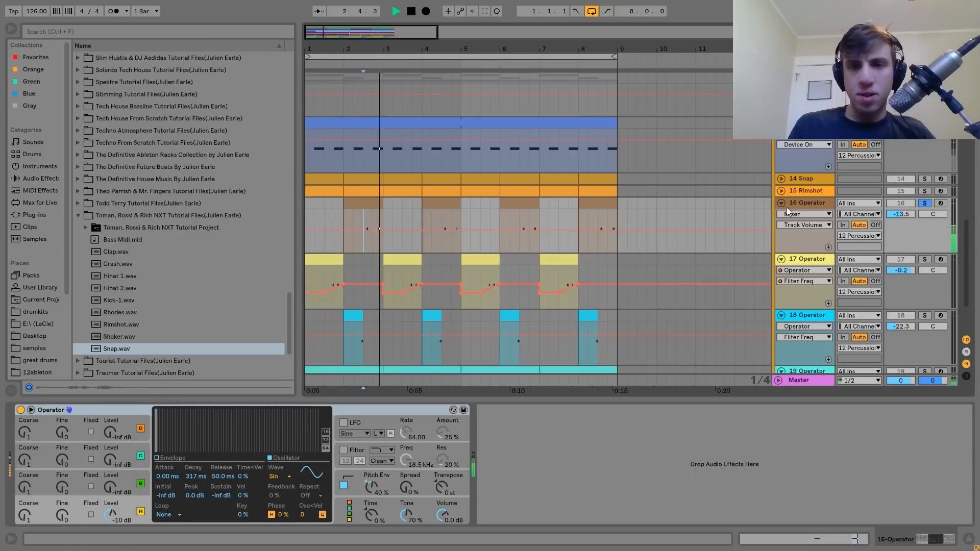
key("space")
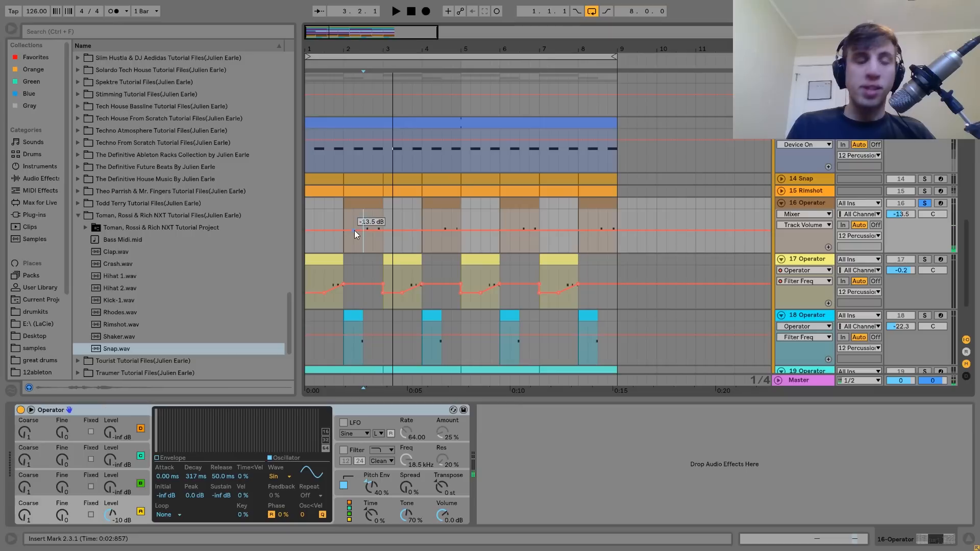
key("space")
key("space")
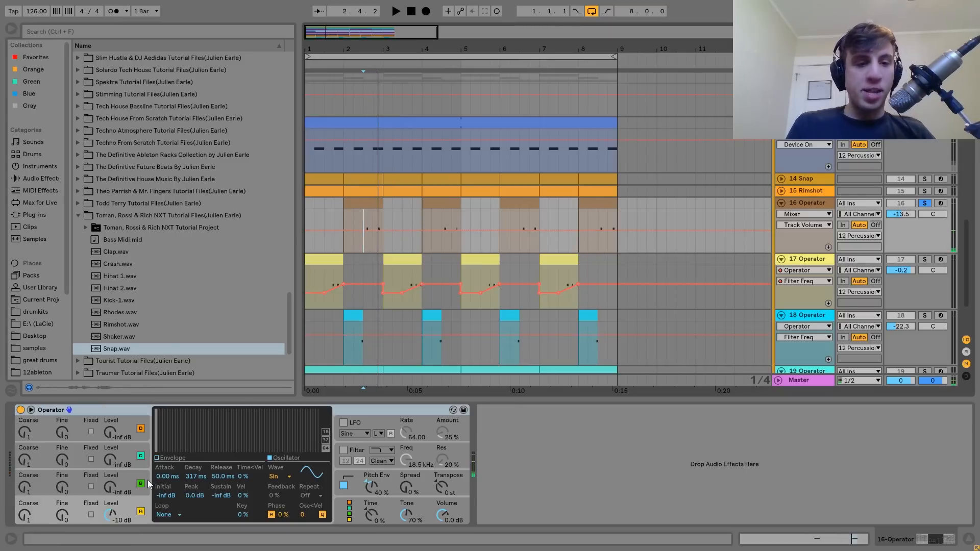
- Inspect 16 Operator's pitch envelope and oscillator A amplitude envelope, and replay the sound
left_click(128, 514)
left_click(350, 476)
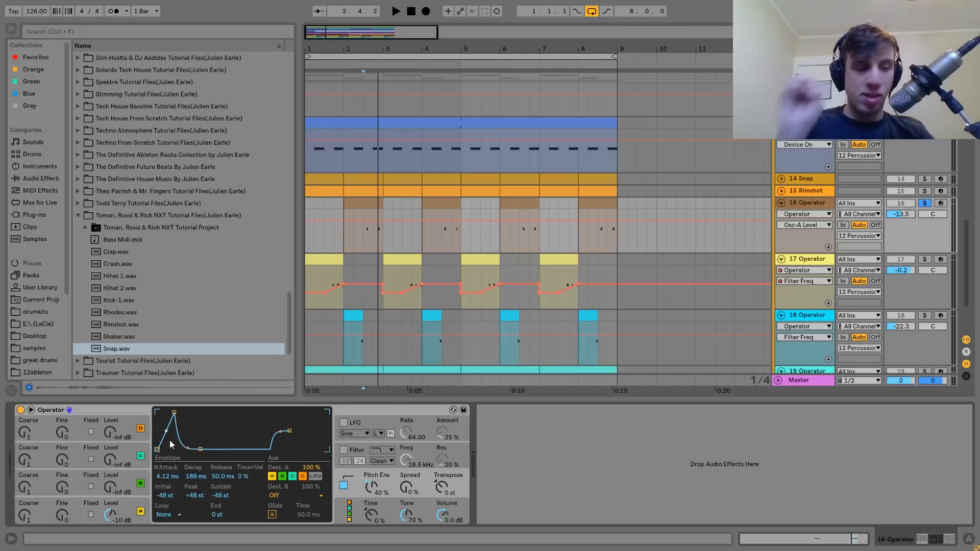
left_click(131, 508)
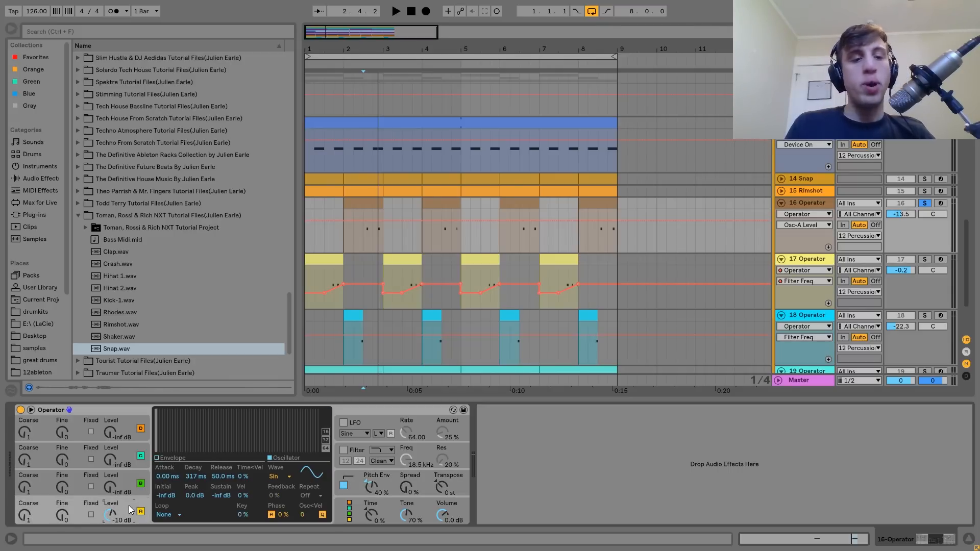
left_click(168, 459)
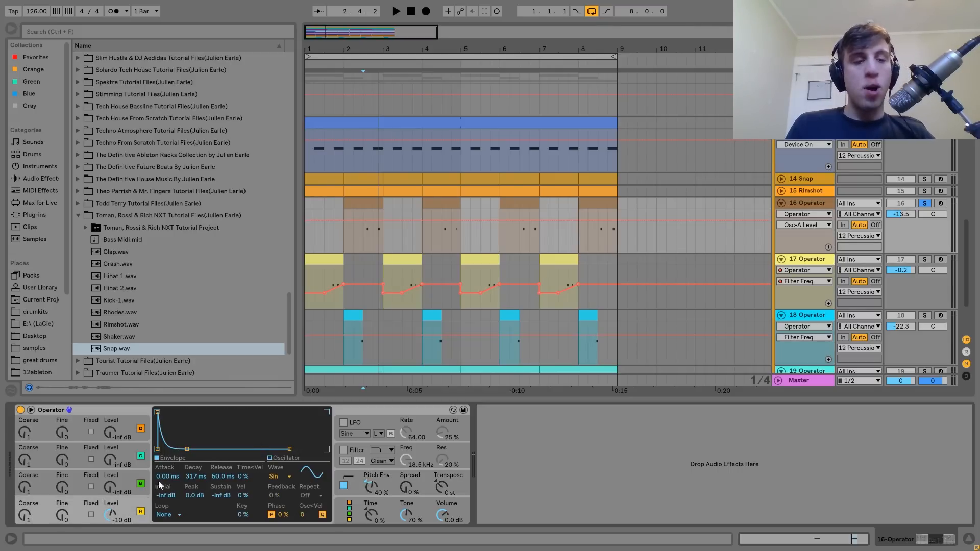
key("space")
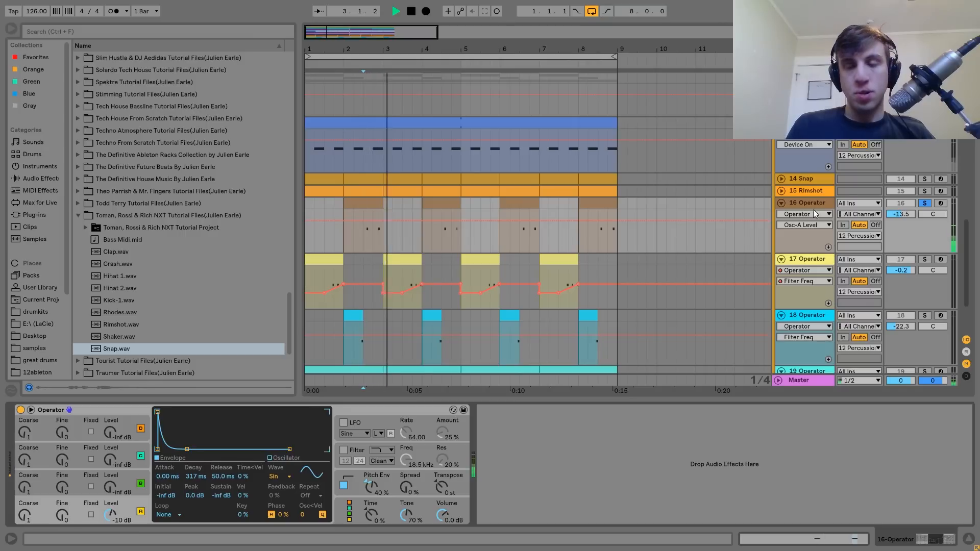
key("space")
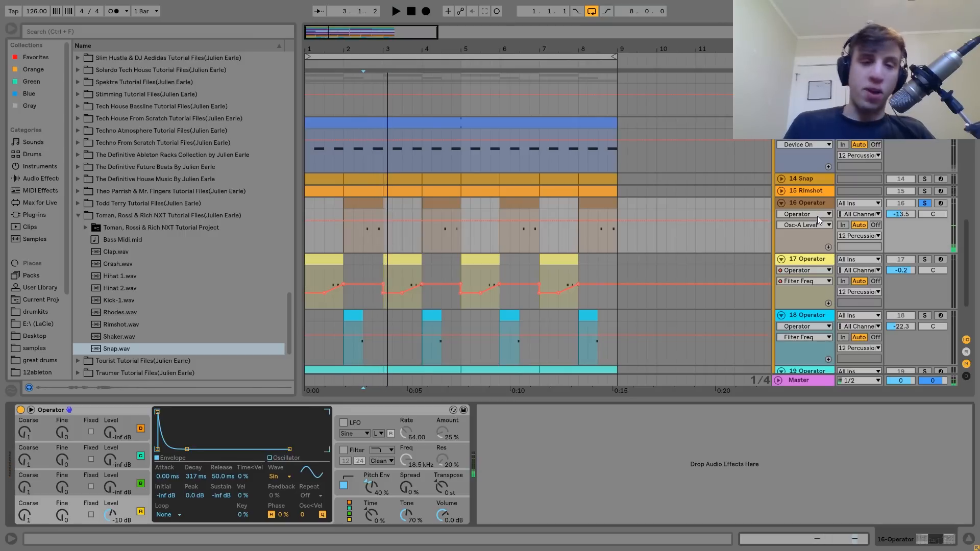
- Solo the 18 Operator track and play its first clip from 2.2.1
scroll(817, 216, "down", 1)
scroll(817, 216, "down", 3)
left_click(925, 239)
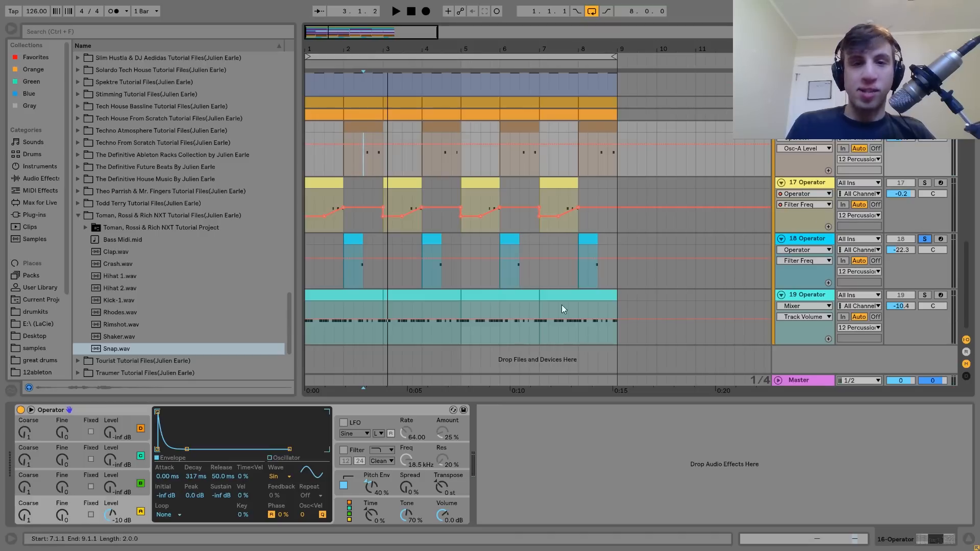
left_click(353, 277)
key("space")
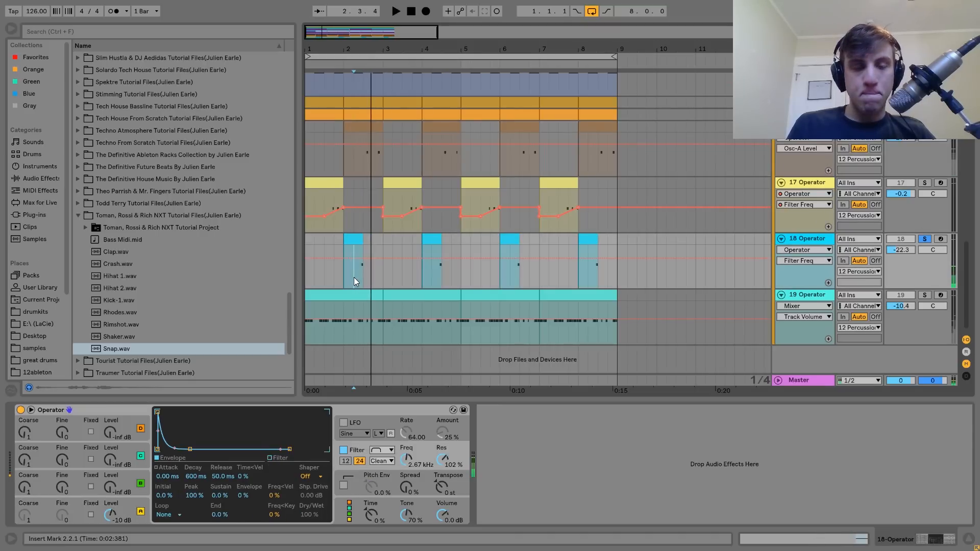
key("space")
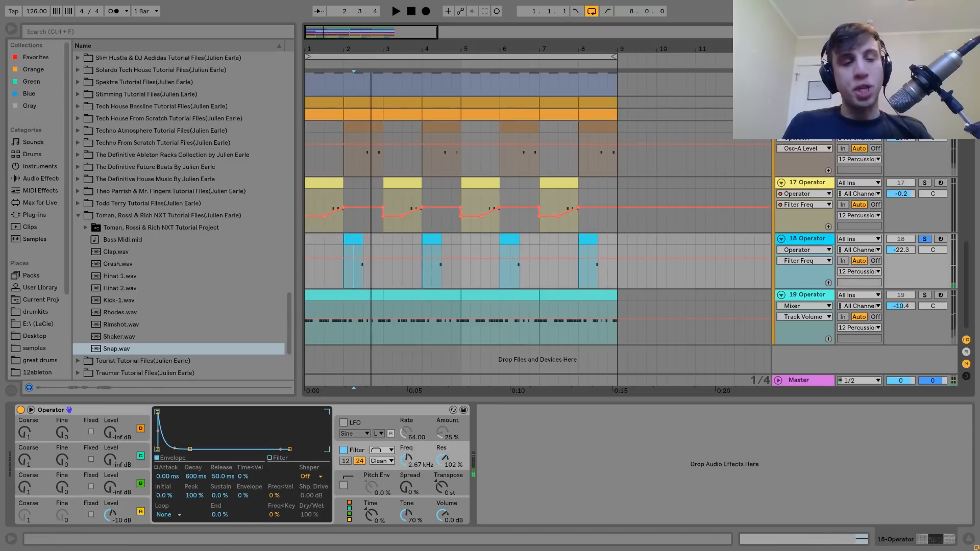
- Inspect 18 Operator's oscillator A and filter settings, and replay the sound
left_click(147, 517)
left_click(359, 453)
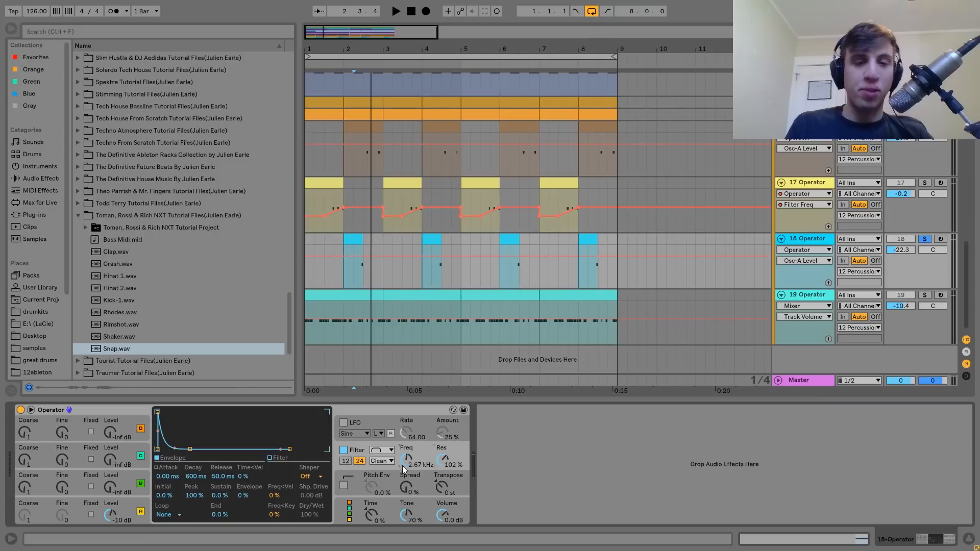
key("space")
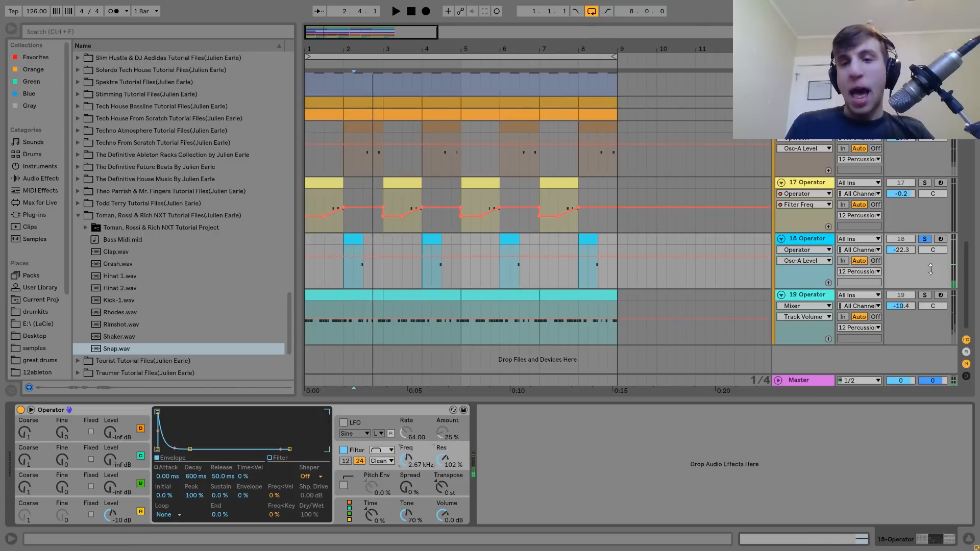
- Solo the 19 Operator track, play its first clip, and show the start of its device chain
left_click(925, 295)
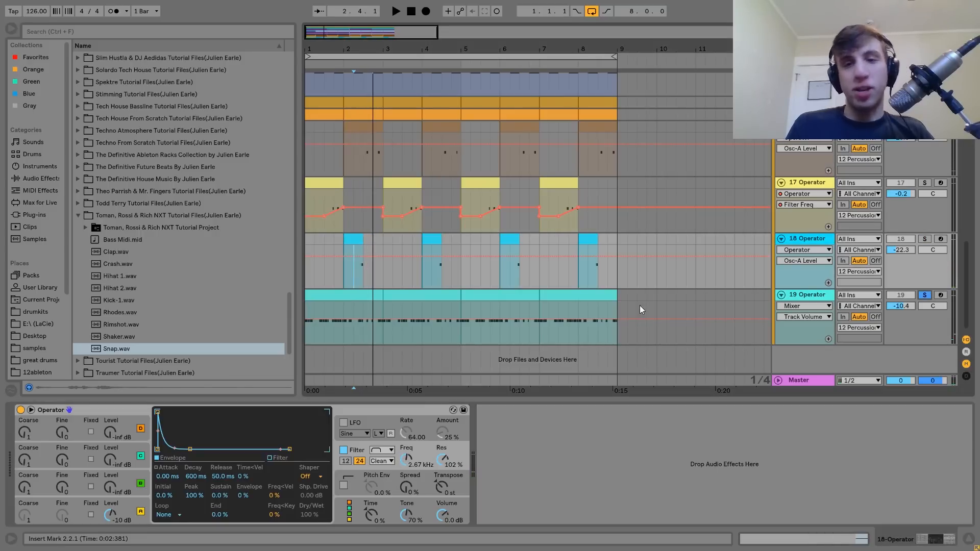
left_click(352, 301)
key("space")
scroll(428, 461, "left", 5)
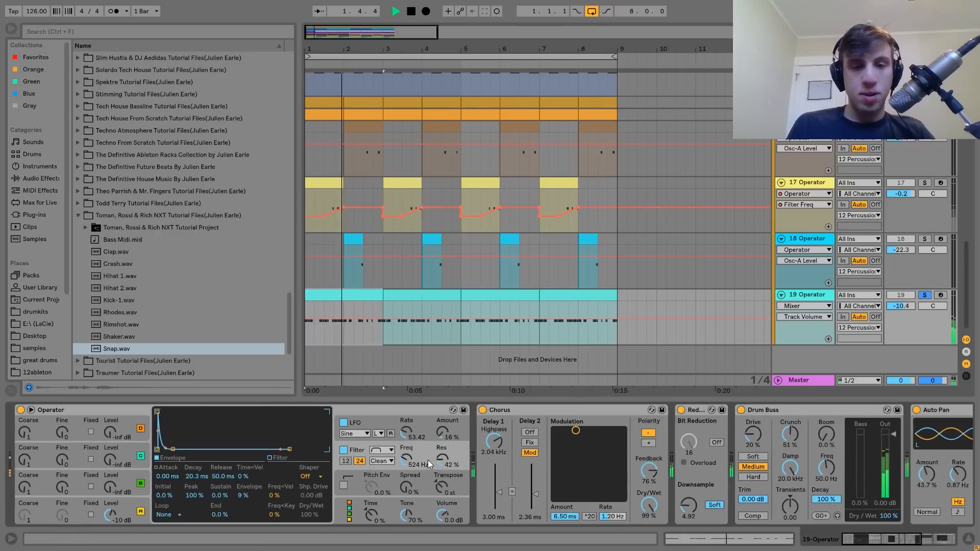
- Inspect 19 Operator's oscillator A envelope, filter envelope and LFO settings, and replay the sound
key("space")
left_click(132, 508)
left_click(173, 457)
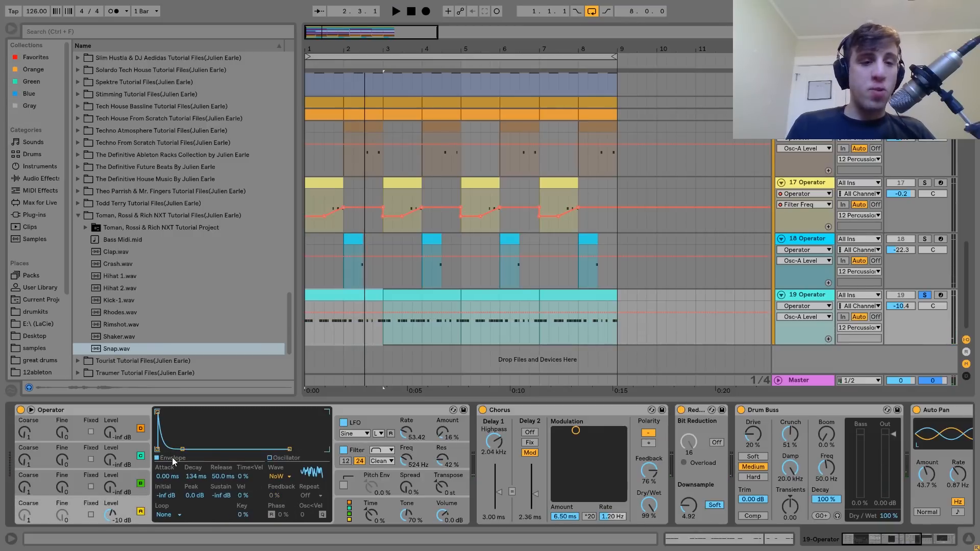
left_click(357, 453)
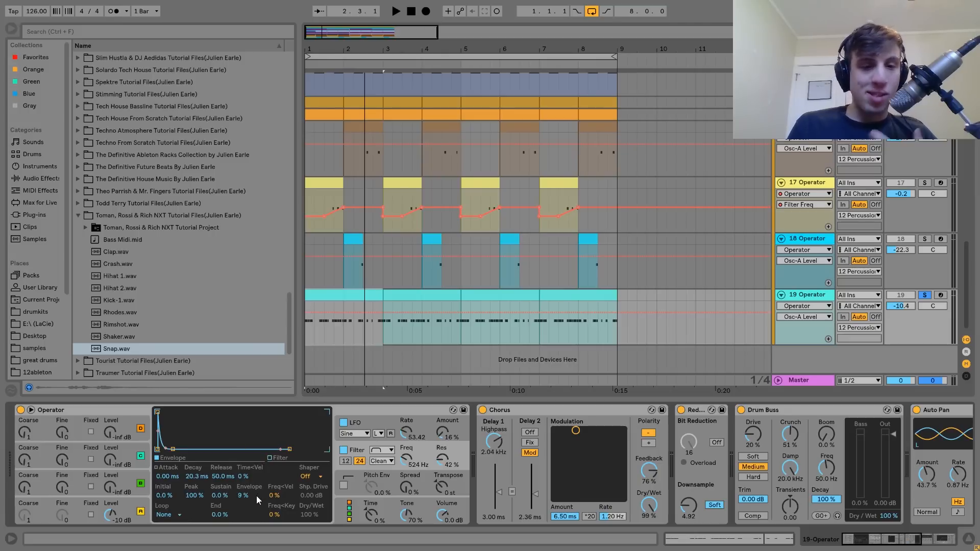
left_click(374, 422)
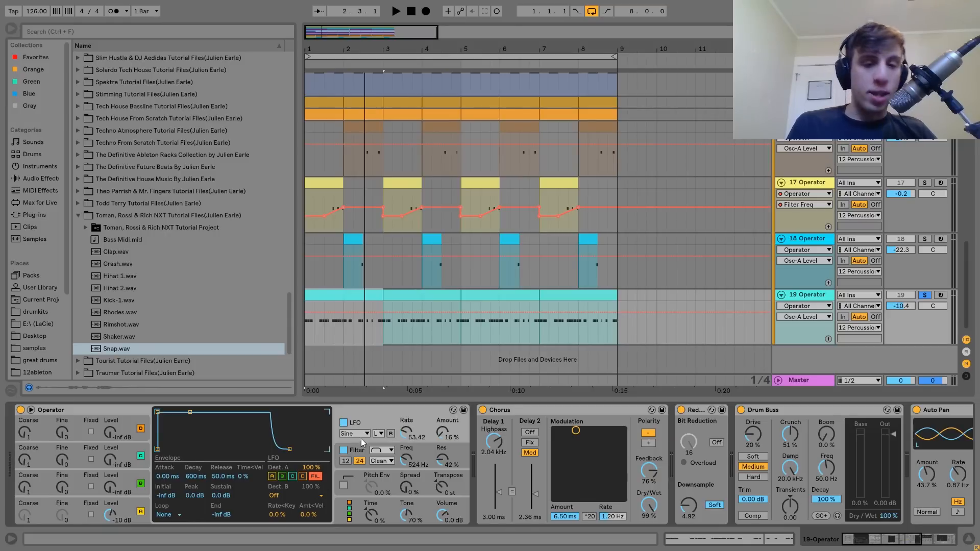
key("space")
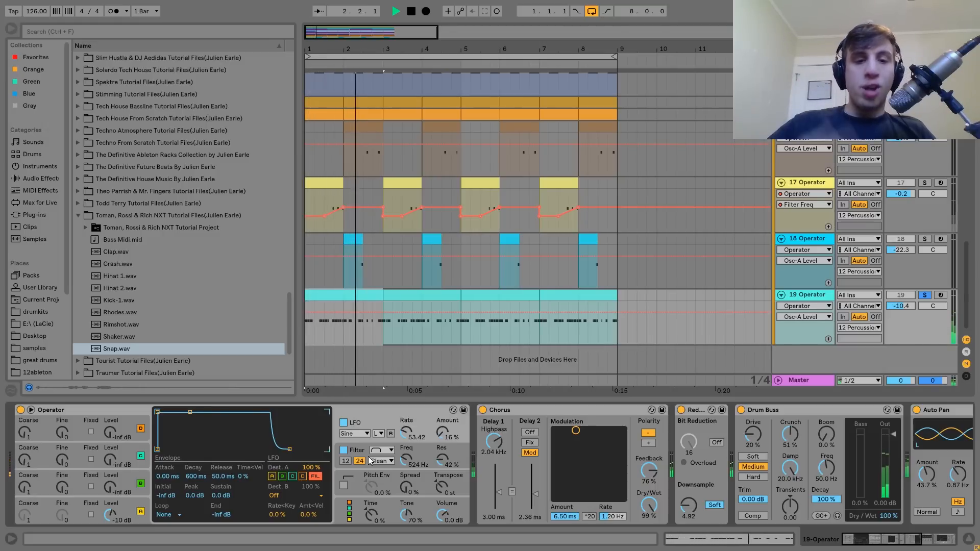
key("space")
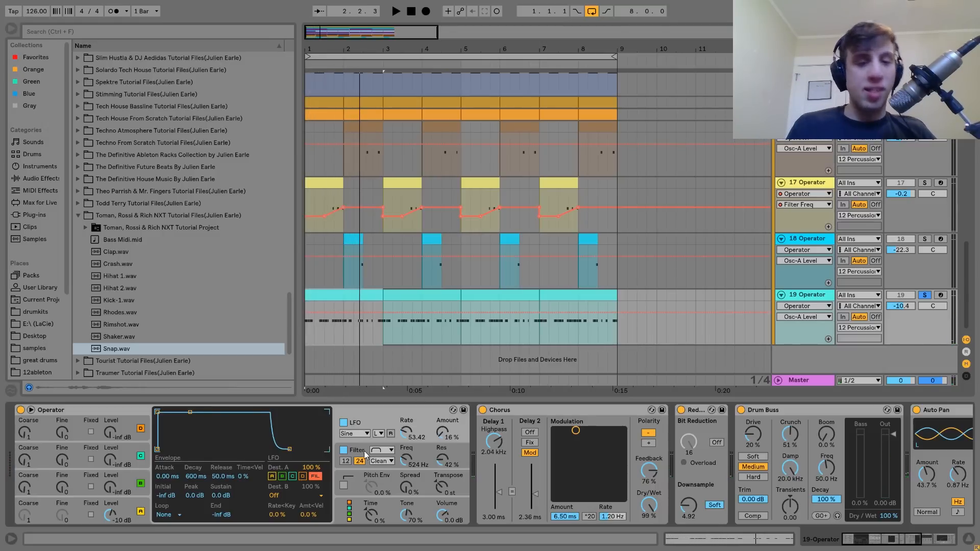
- Compare 19 Operator's sound with its LFO turned off and back on during playback
left_click(343, 423)
key("space")
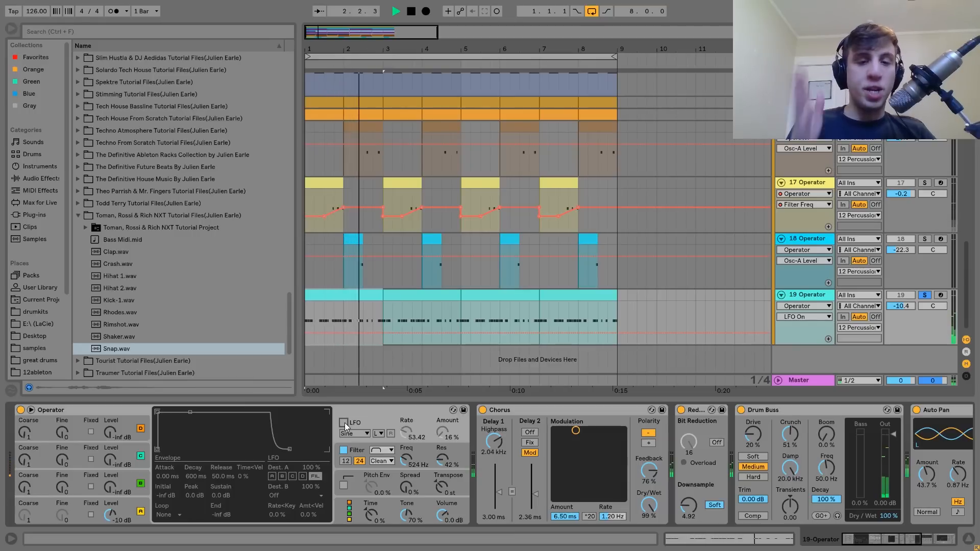
left_click(344, 423)
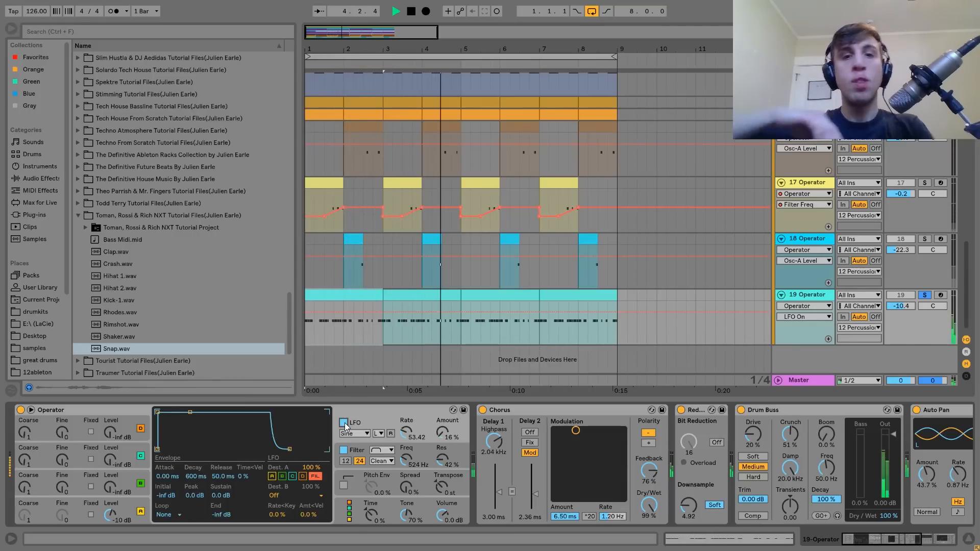
key("space")
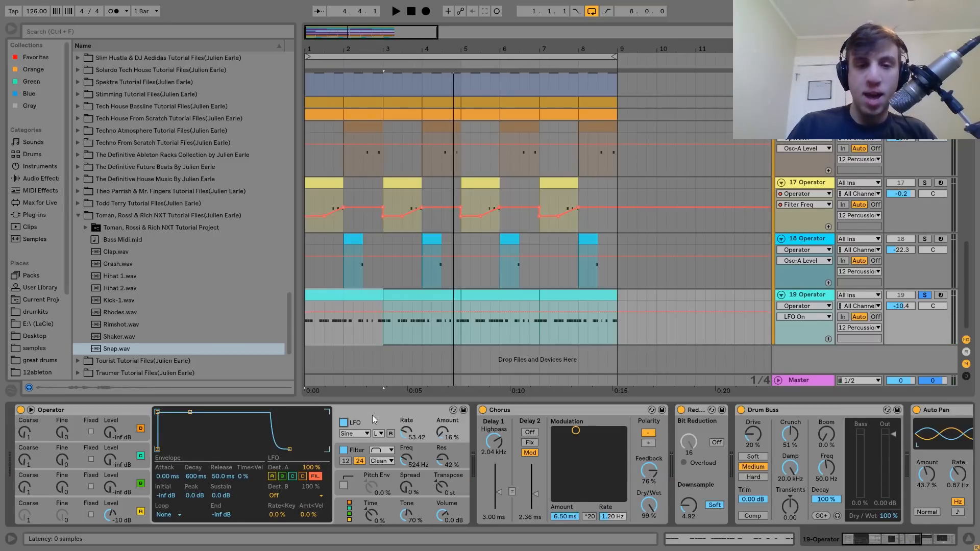
- Compare 19 Operator's sound with the Chorus bypassed and re-enabled, and replay it with the Chorus on
scroll(373, 444, "down", 6)
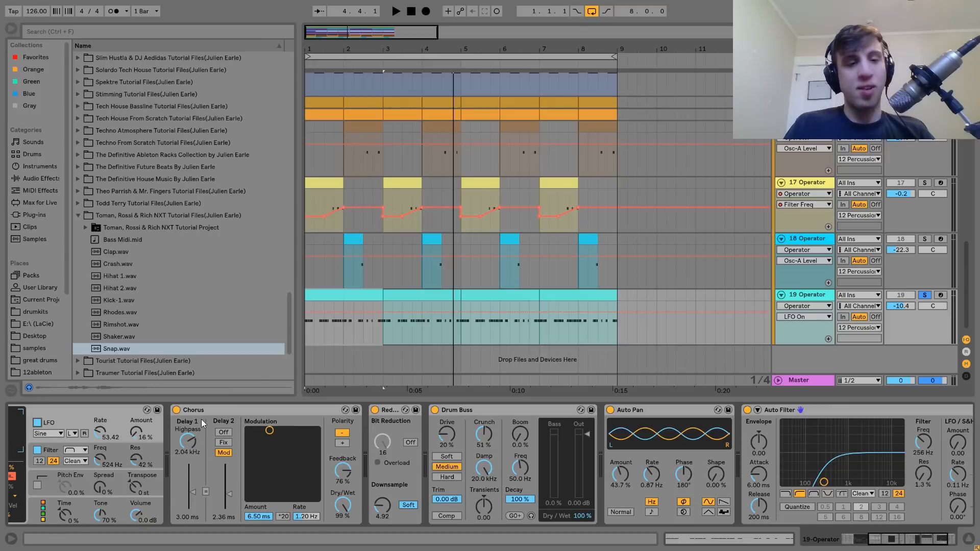
left_click(176, 410)
key("space")
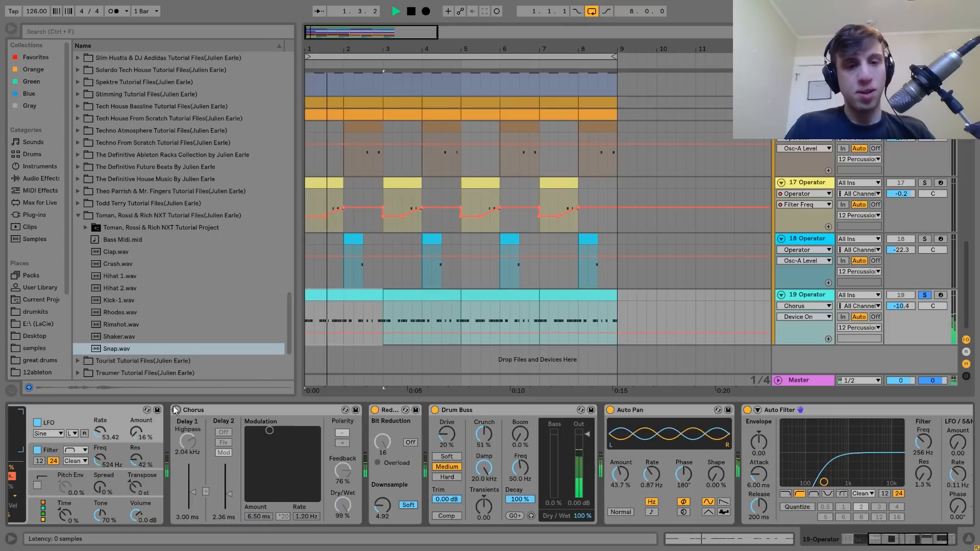
key("space")
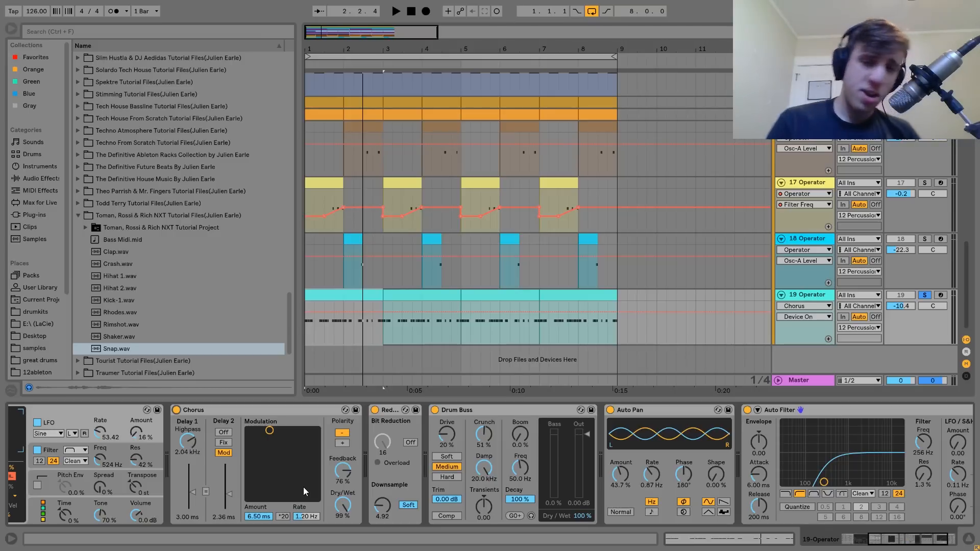
key("space")
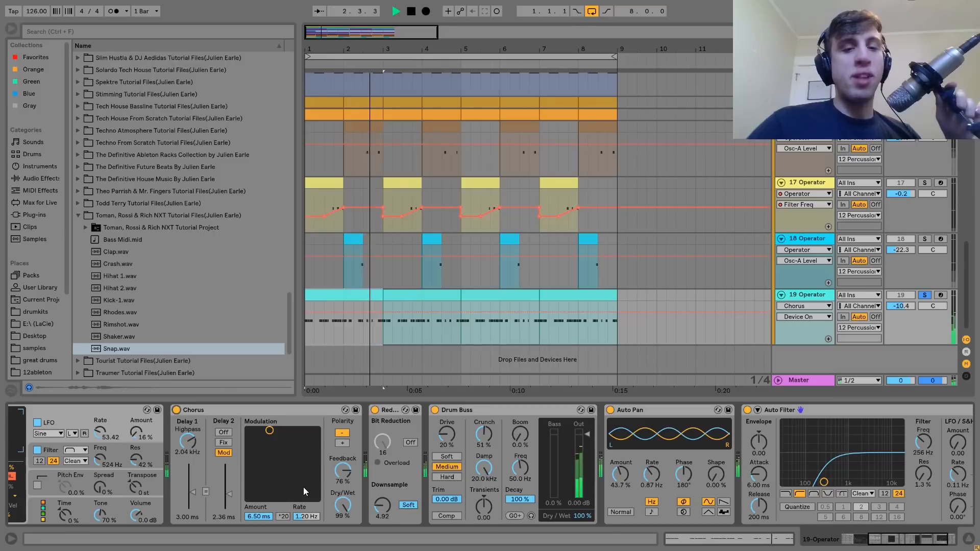
key("space")
key("space")
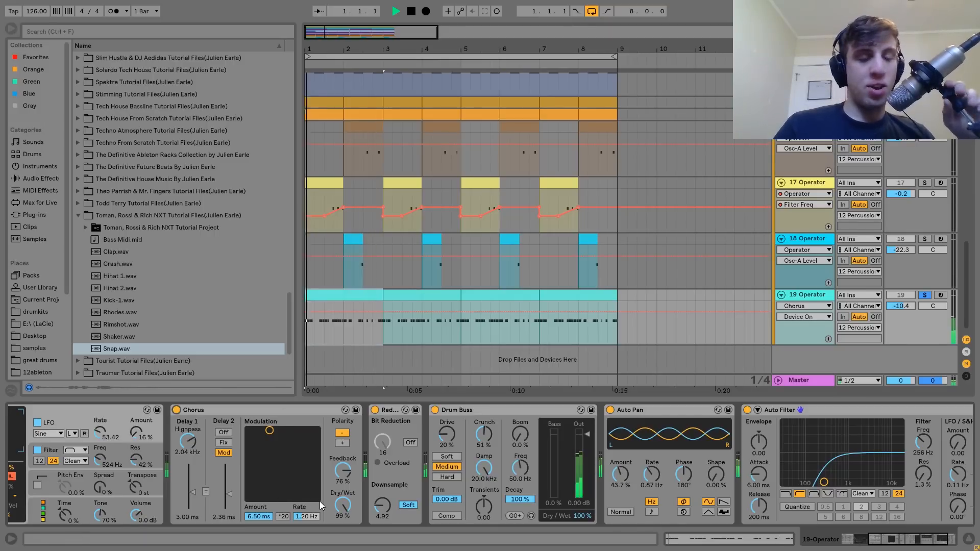
key("space")
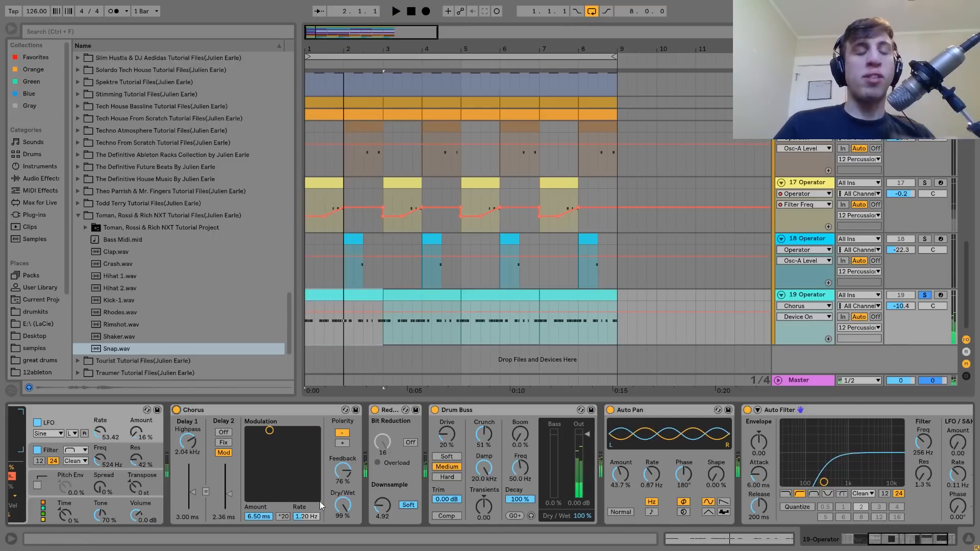
scroll(130, 462, "left", 5)
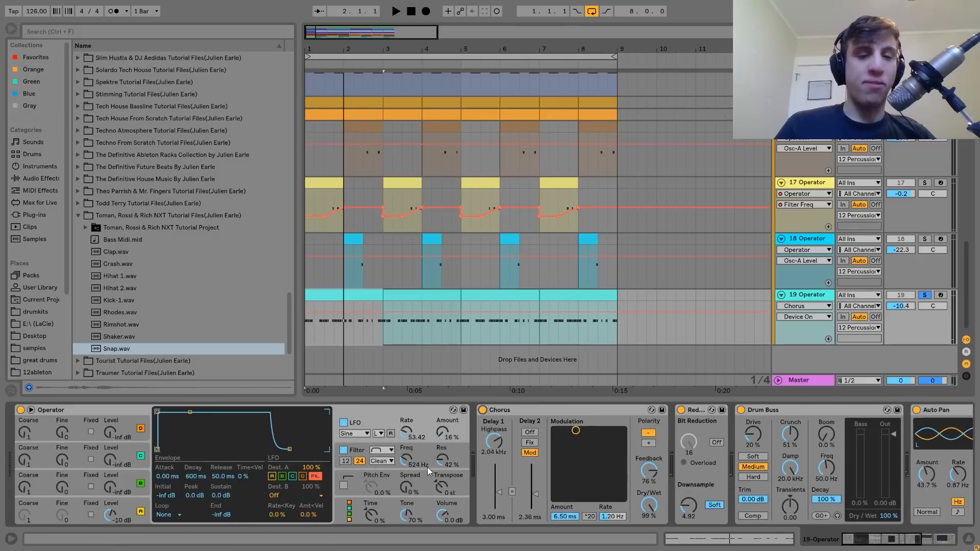
scroll(360, 421, "right", 5)
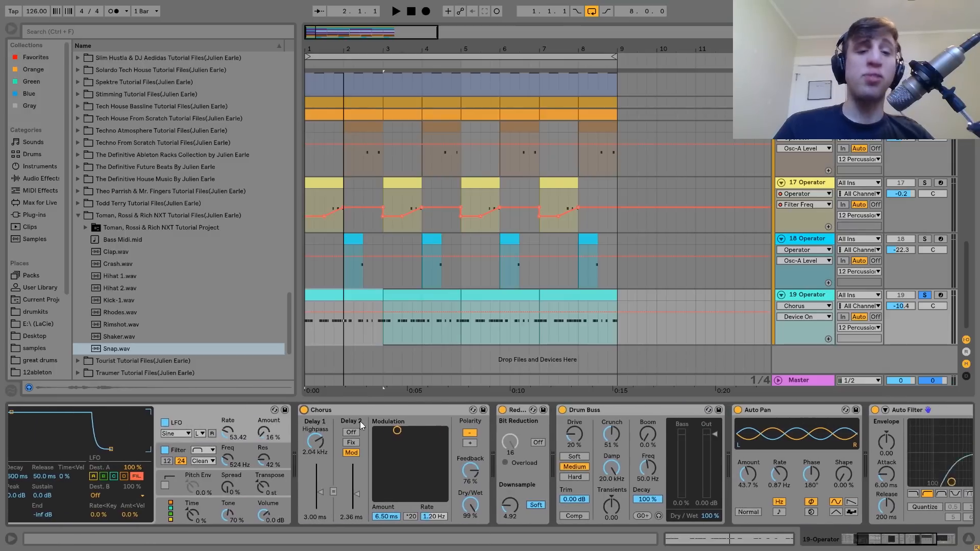
key("space")
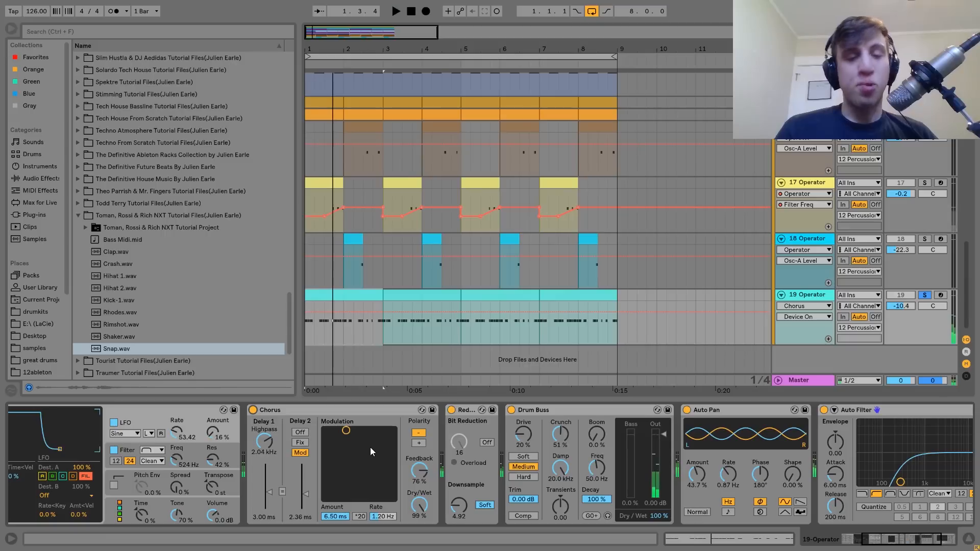
key("space")
scroll(369, 447, "right", 3)
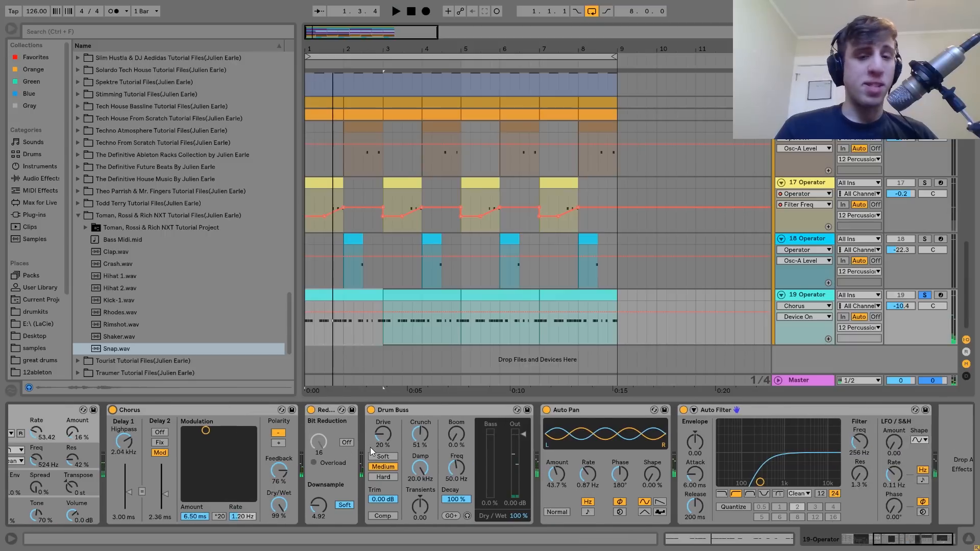
left_click(311, 413)
key("space")
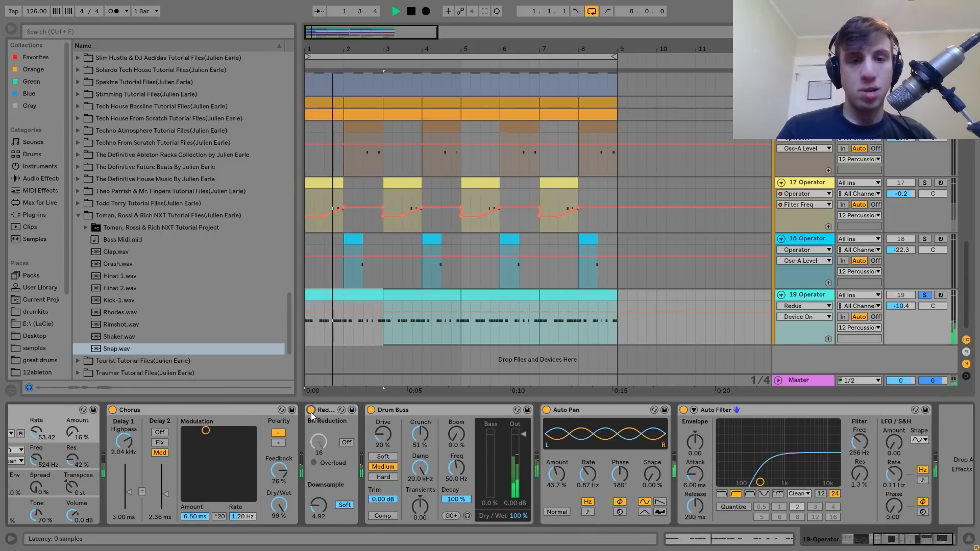
key("space")
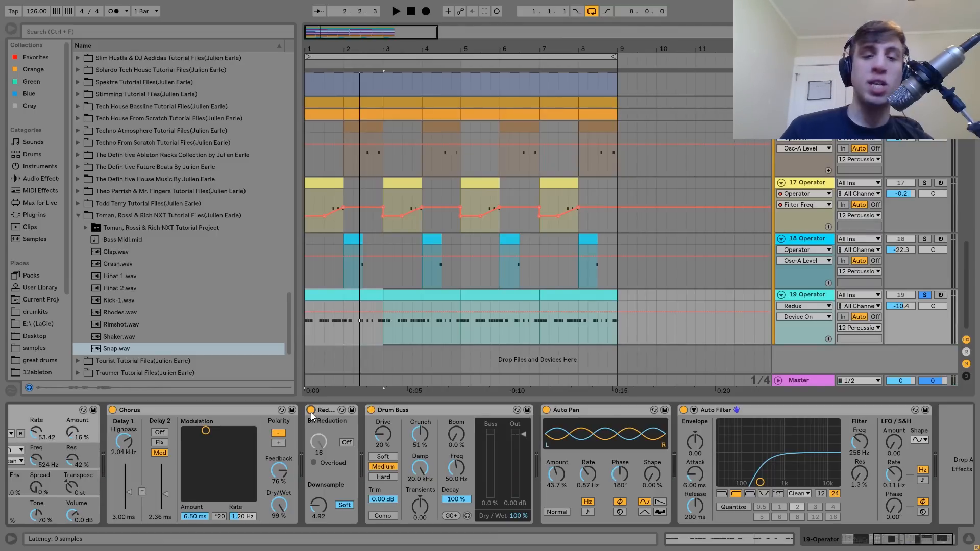
- Select 19 Operator's Drum Buss and compare the sound with the effect bypassed and re-enabled
scroll(311, 413, "right", 1)
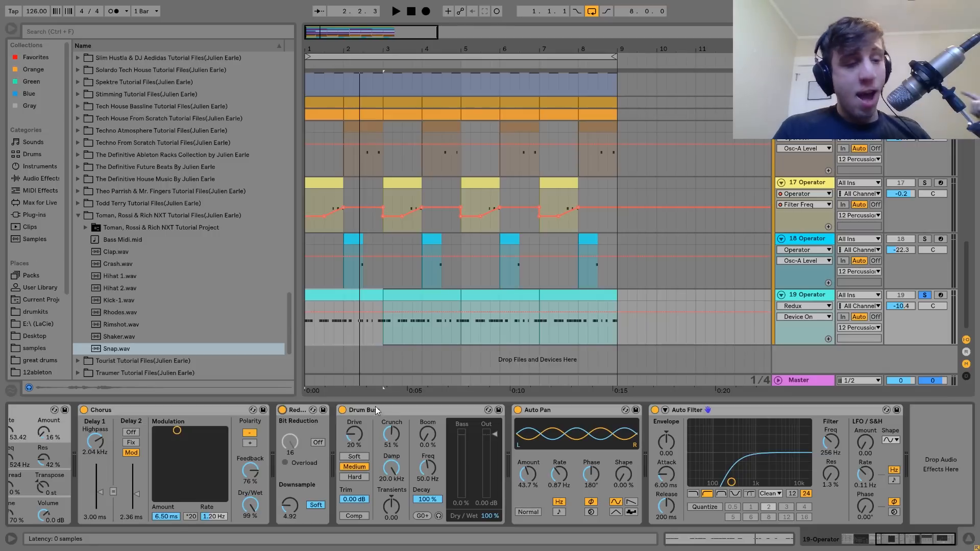
left_click(394, 411)
left_click(342, 410)
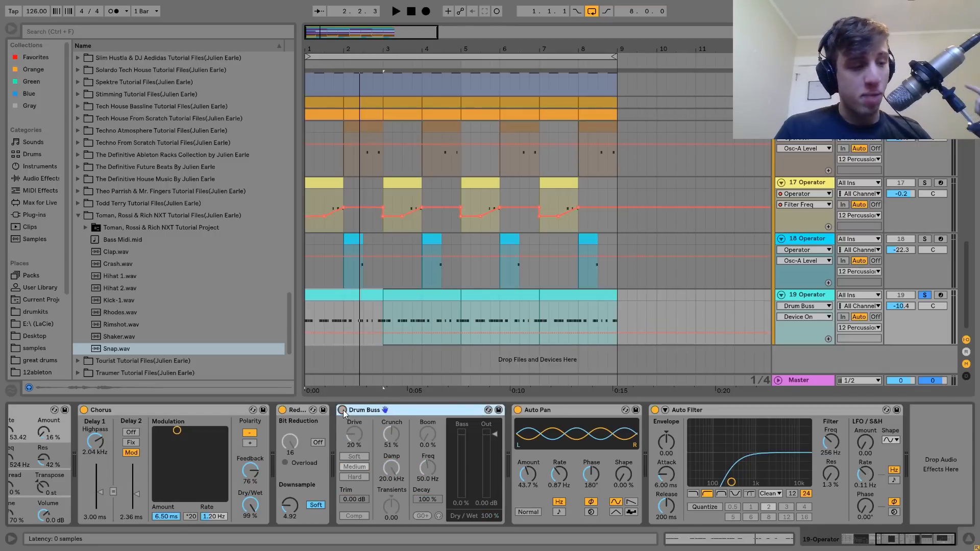
left_click(342, 410)
key("space")
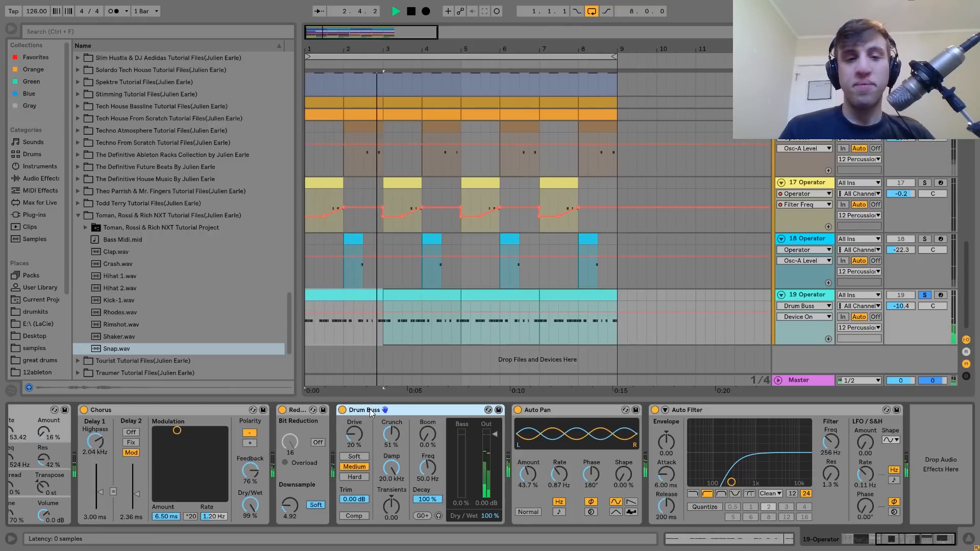
key("space")
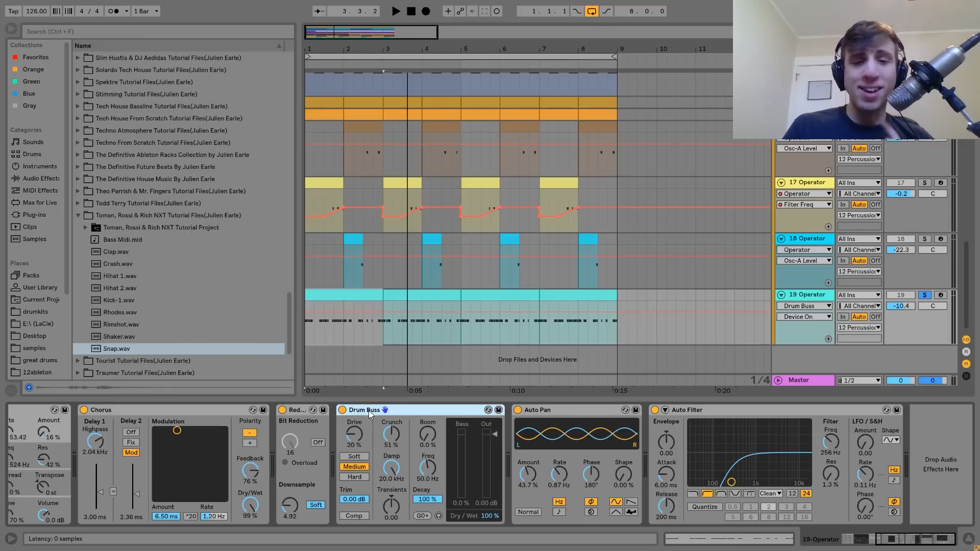
- Audition 19 Operator's Auto Pan effect and select the Auto Filter that follows it
left_click(577, 409)
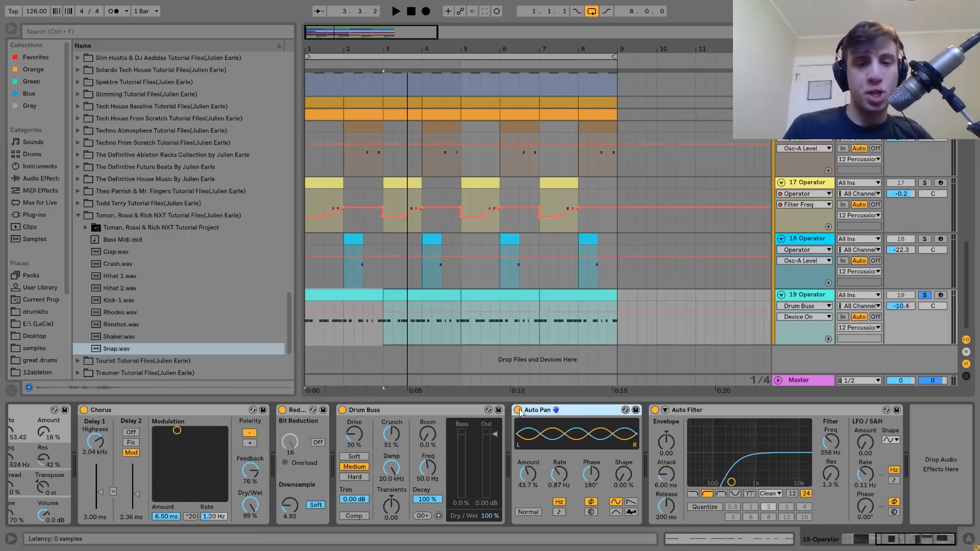
key("space")
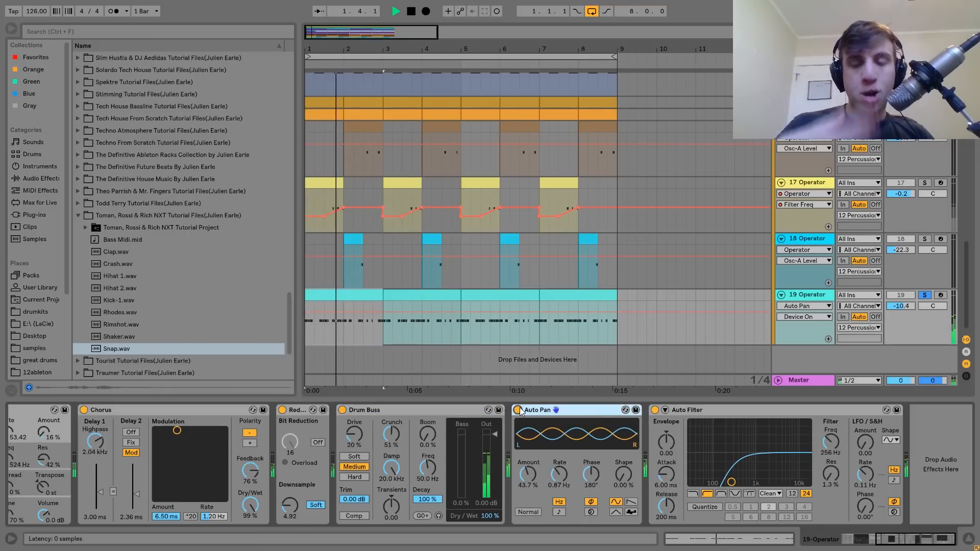
key("space")
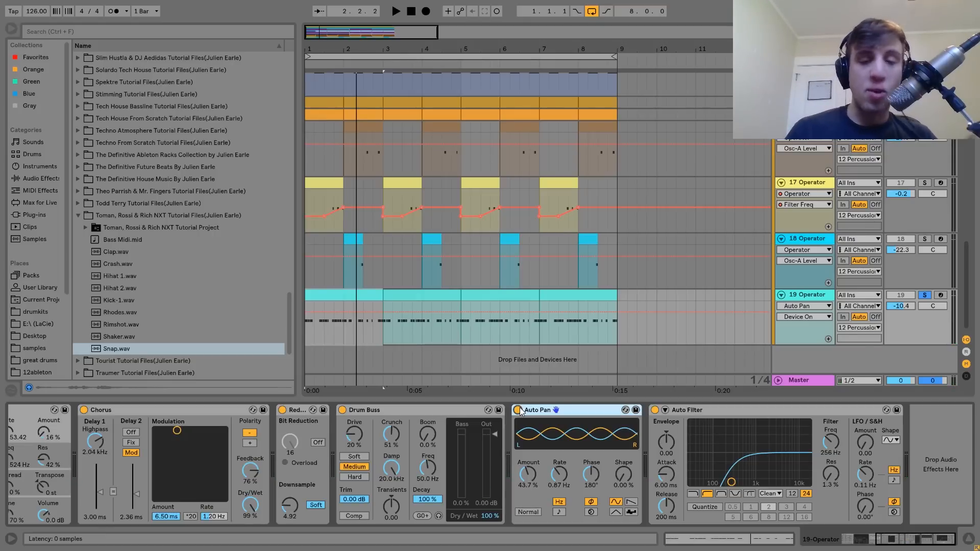
left_click(695, 411)
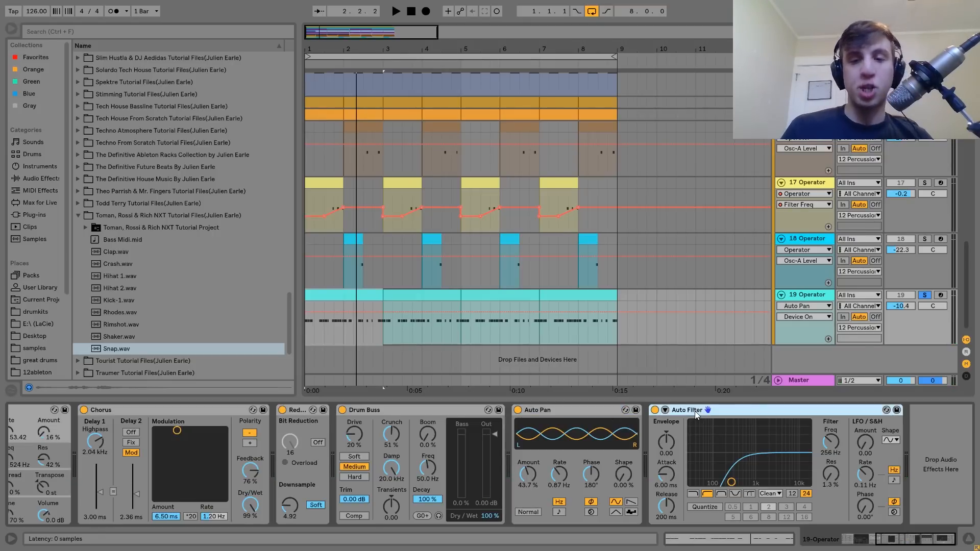
- Solo the 12 Percussion group and show its device chain
scroll(823, 289, "up", 6)
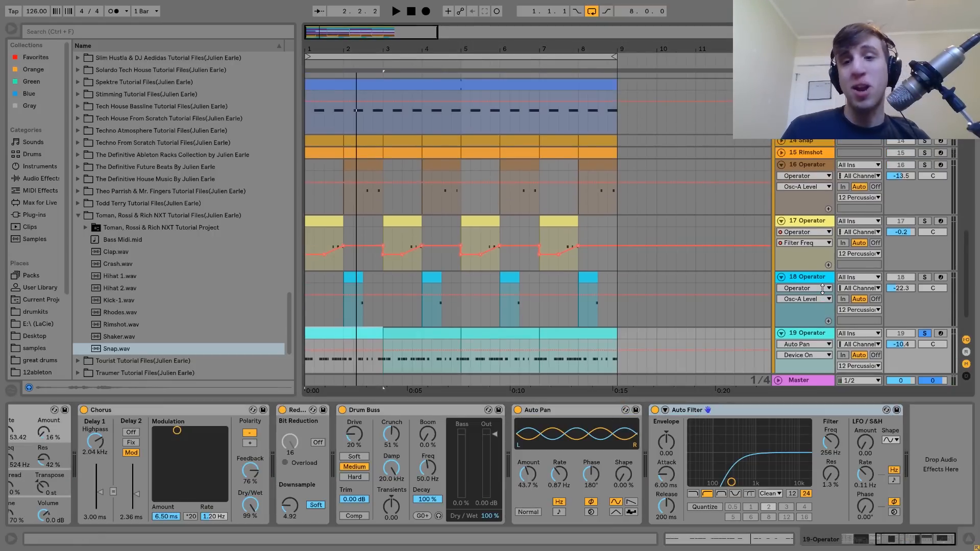
scroll(823, 289, "up", 2)
left_click(807, 226)
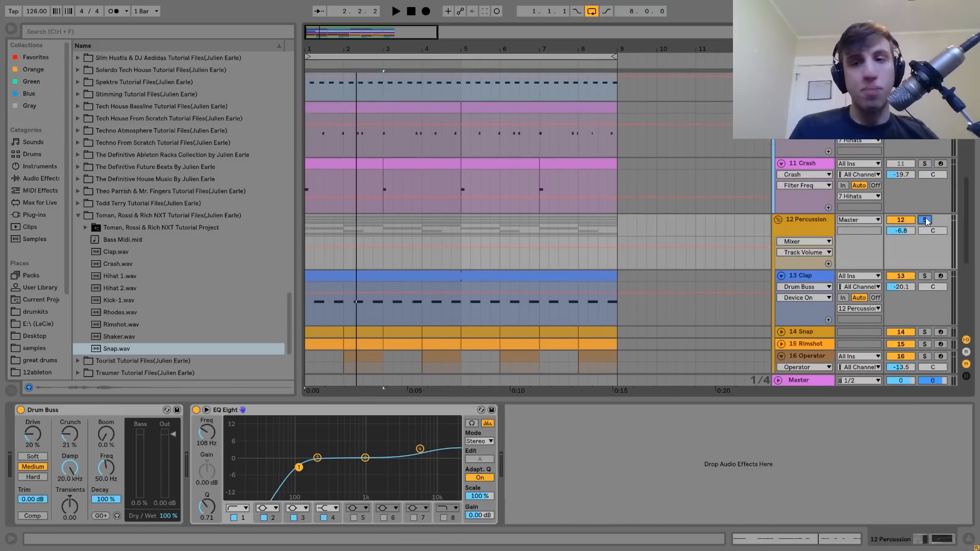
scroll(926, 217, "up", 5)
scroll(926, 218, "down", 3)
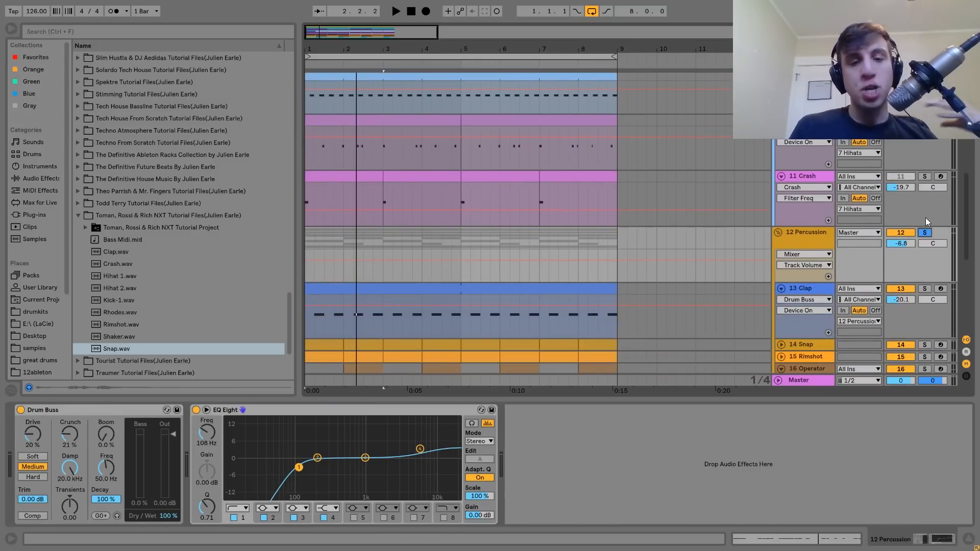
- Compare the percussion group with EQ Eight and Drum Buss bypassed, undo the bypasses, and replay the group
left_click(195, 410)
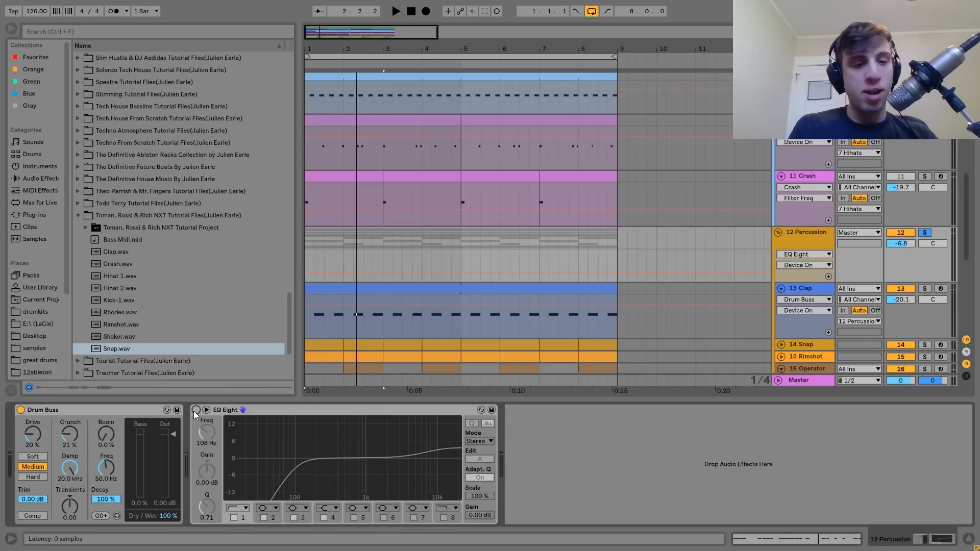
left_click(19, 410)
key("space")
key("ctrl+z")
key("ctrl+z")
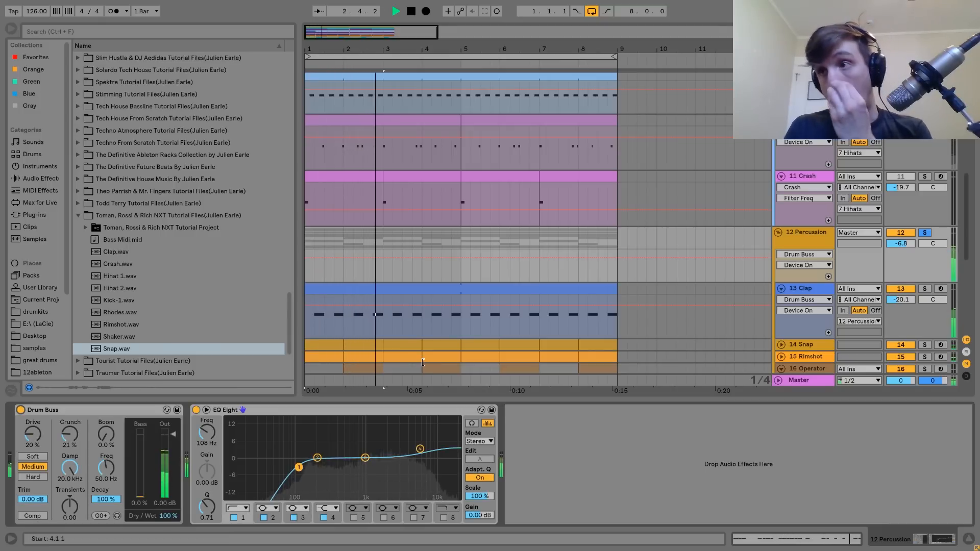
key("space")
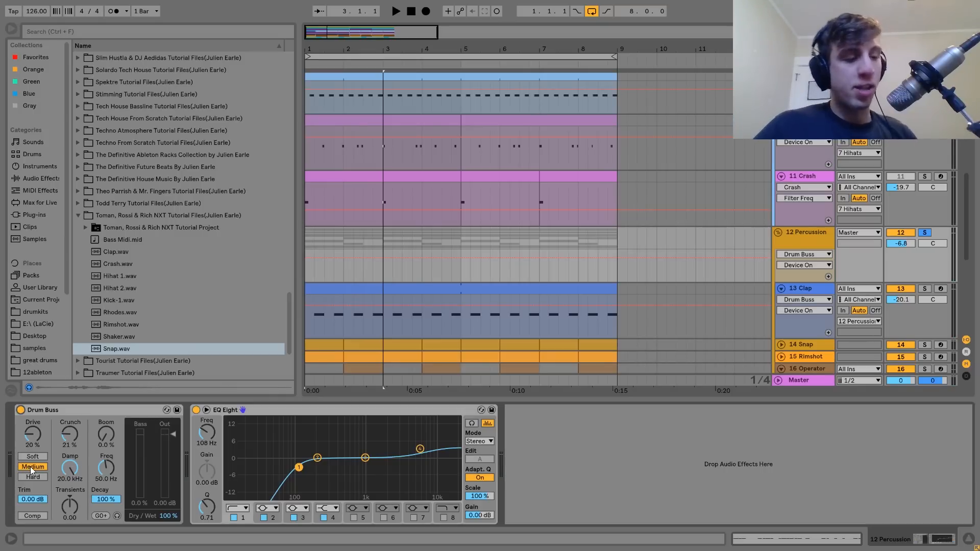
key("space")
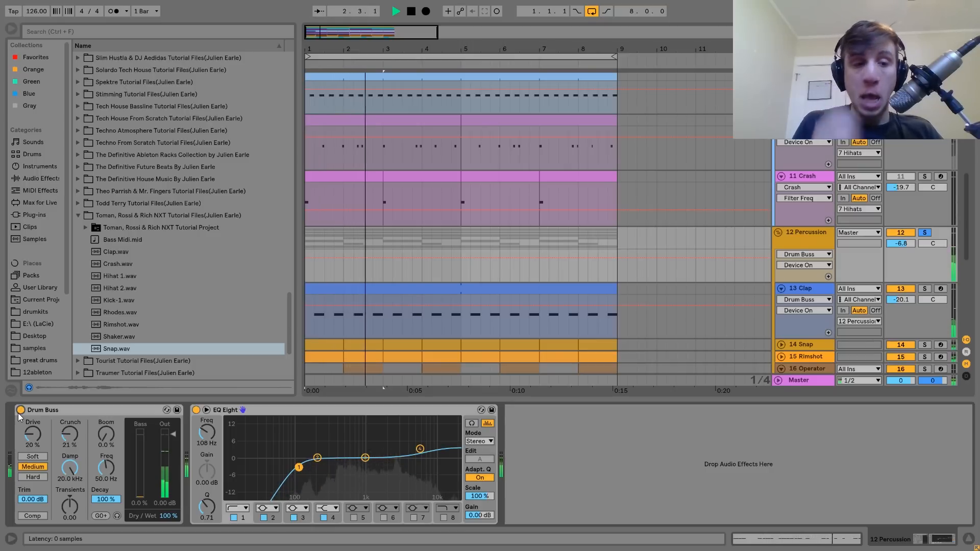
key("space")
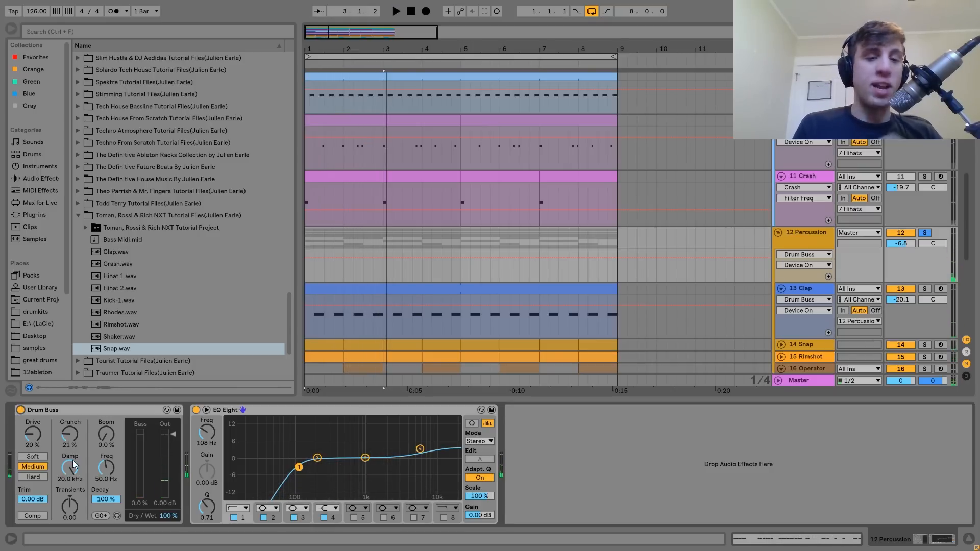